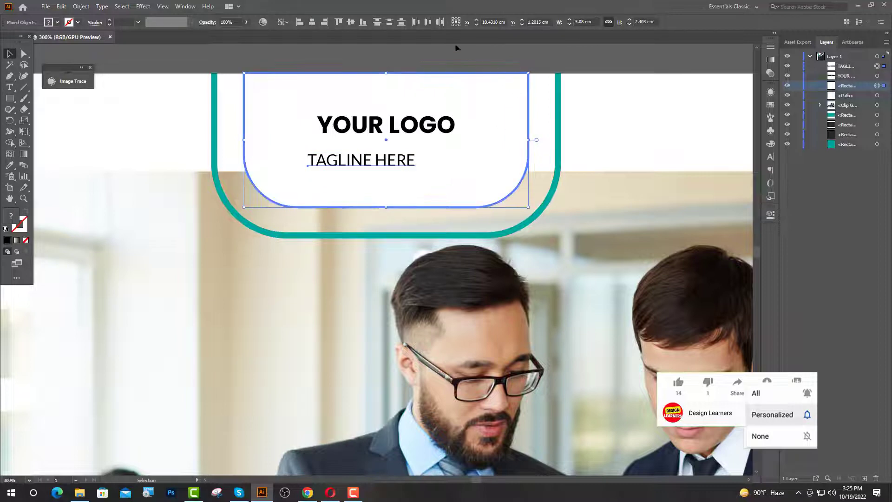
Centre TAGLINE HERE horizontally under YOUR LOGO and nudge it slightly lower.
left_click(311, 21)
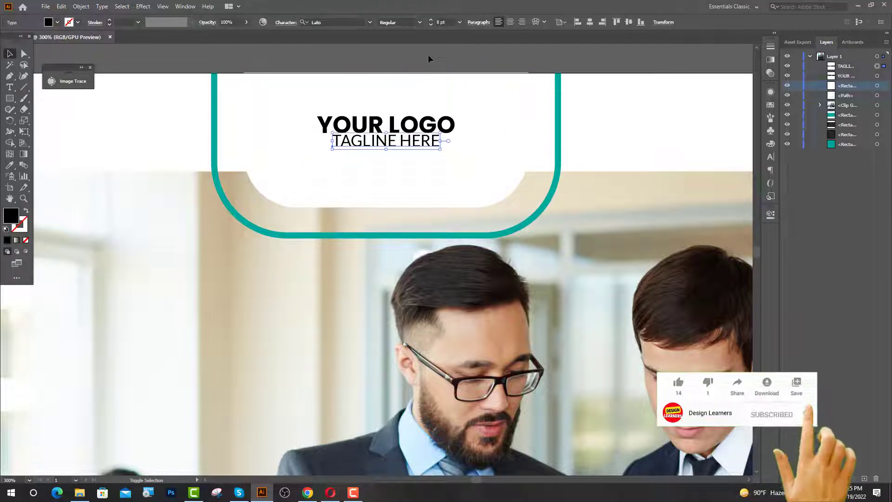
key("Down")
key("Down")
key("Down")
key("Down")
key("Down")
key("Down")
key("Down")
key("Down")
key("Down")
left_click(426, 125)
key("ctrl+1")
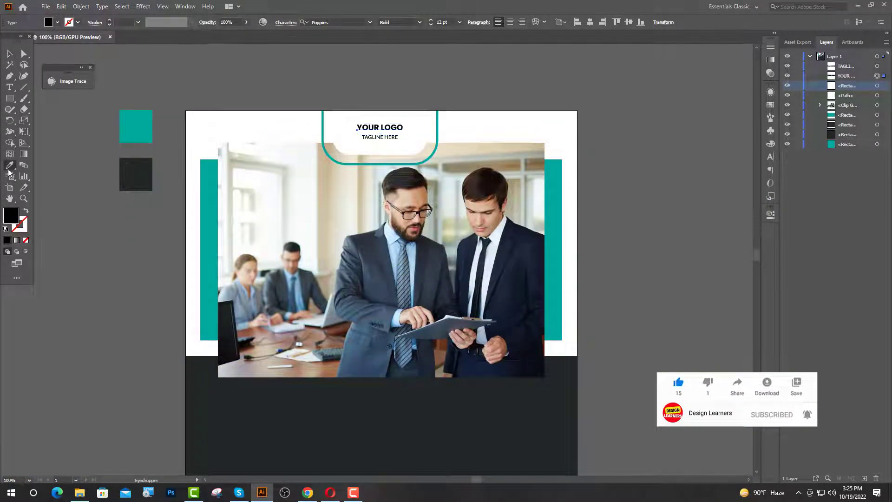
left_click(391, 142)
Colour the TAGLINE HERE text grey, hex 727272.
left_click(387, 137)
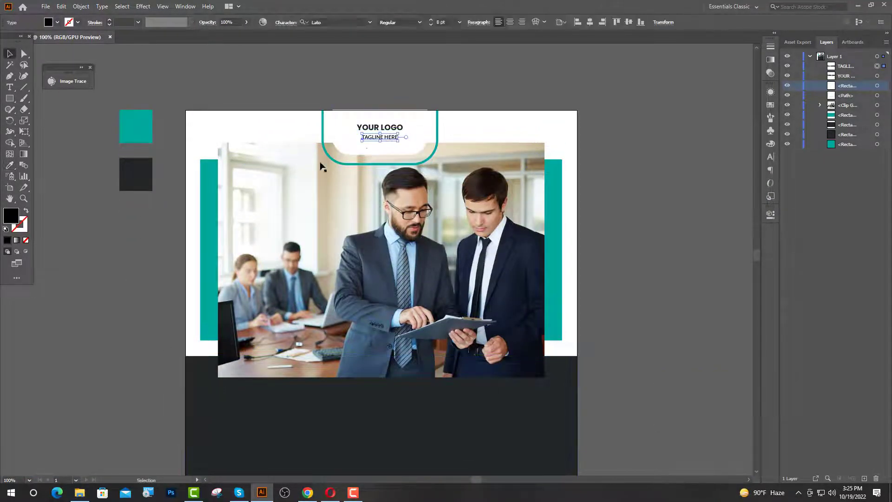
double_click(10, 215)
type("727272")
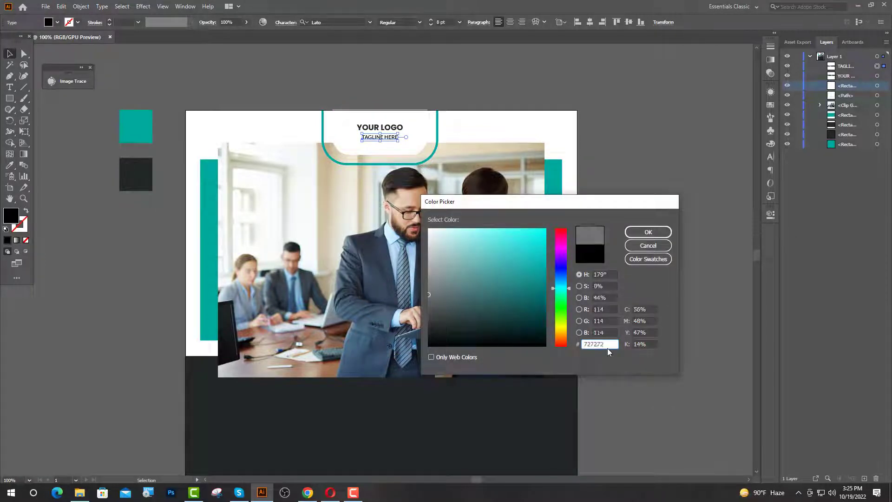
key("Return")
left_click(606, 348)
scroll(390, 290, "down", 1)
scroll(424, 225, "down", 2)
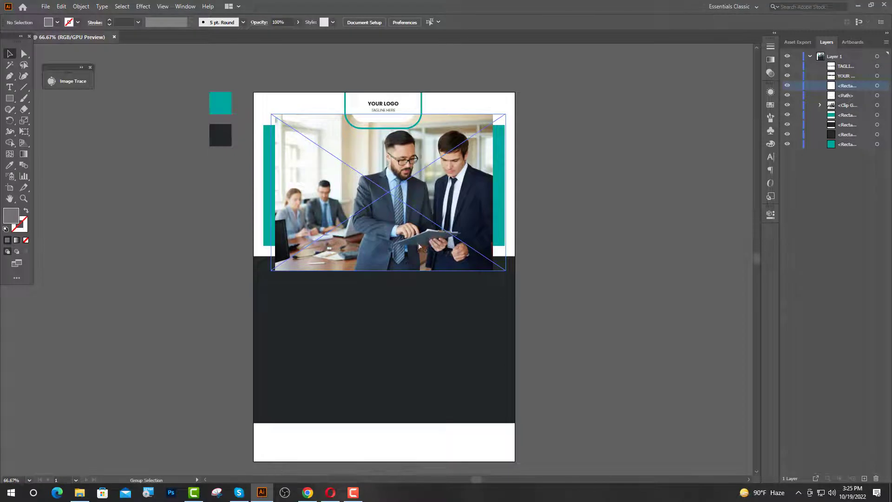
scroll(425, 222, "up", 2)
Draw a rectangle over the left part of the office photo and fill it with sampled teal.
scroll(432, 273, "down", 1)
left_click(12, 99)
left_click_drag(99, 115, 435, 276)
left_click(12, 166)
left_click(75, 182)
Give the rectangle a linear teal-to-white gradient and raise its top edge slightly.
left_click(774, 33)
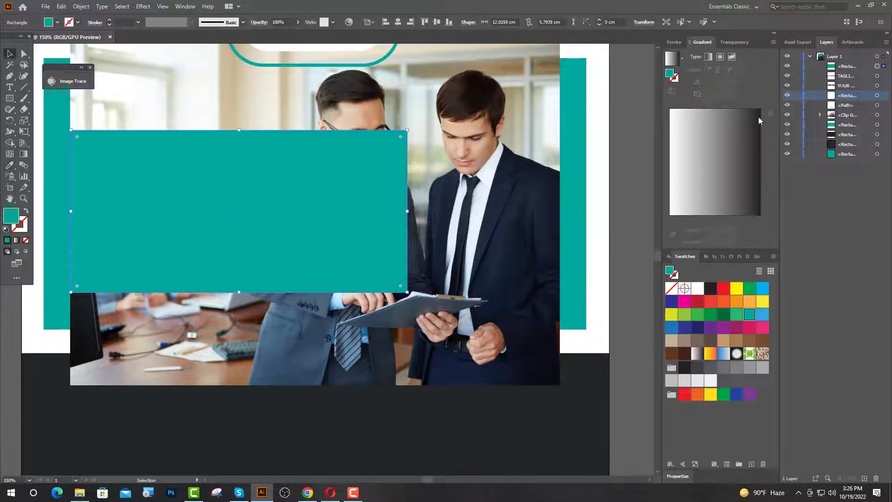
left_click(708, 57)
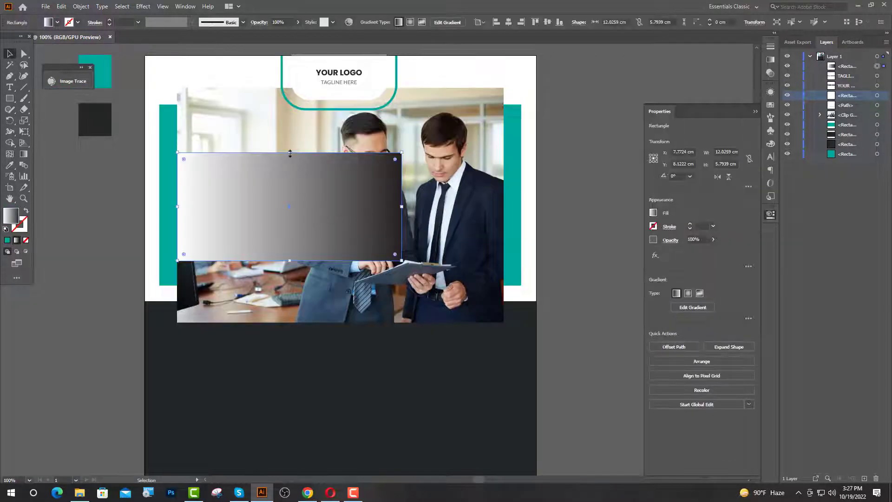
left_click_drag(290, 153, 290, 136)
left_click(774, 33)
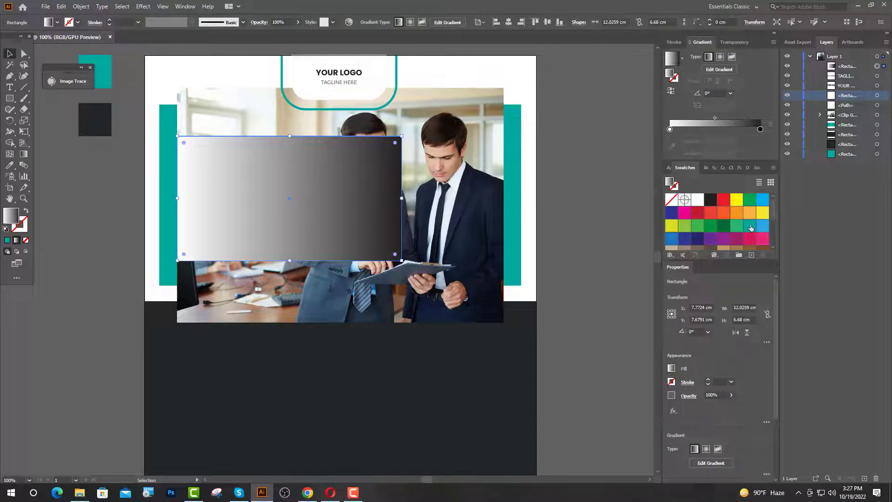
left_click_drag(669, 132, 670, 130)
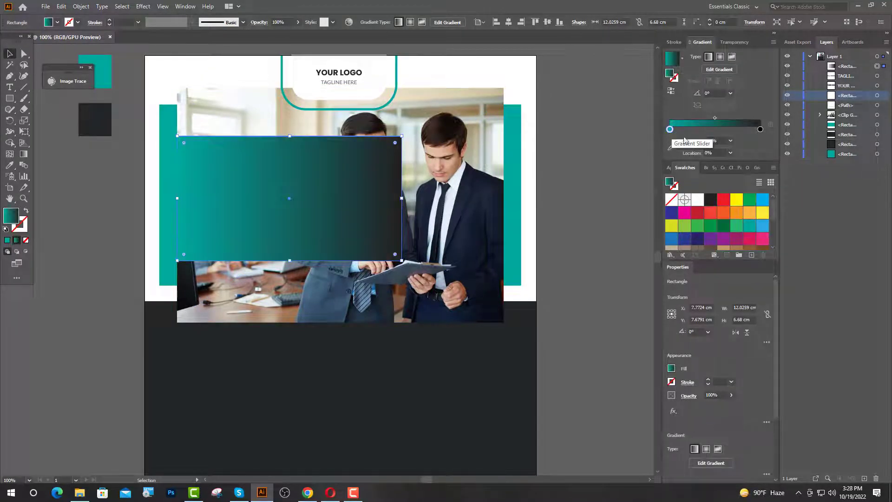
left_click_drag(760, 130, 732, 118)
left_click(774, 34)
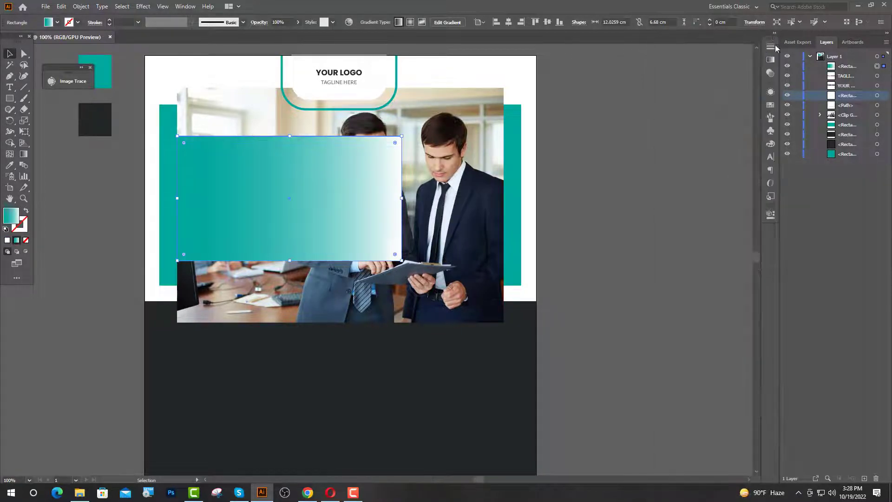
Set the gradient rectangle's blend mode to Multiply so the photo shows through.
left_click(770, 214)
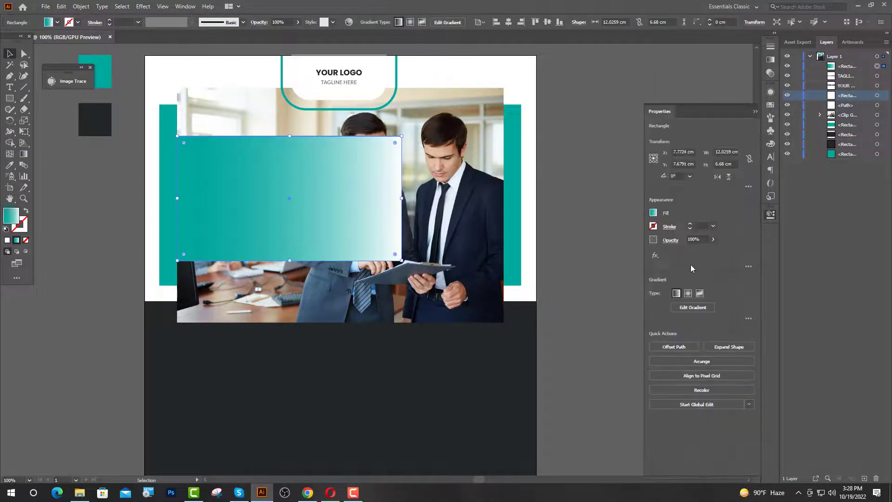
left_click(670, 240)
left_click(596, 256)
left_click(591, 291)
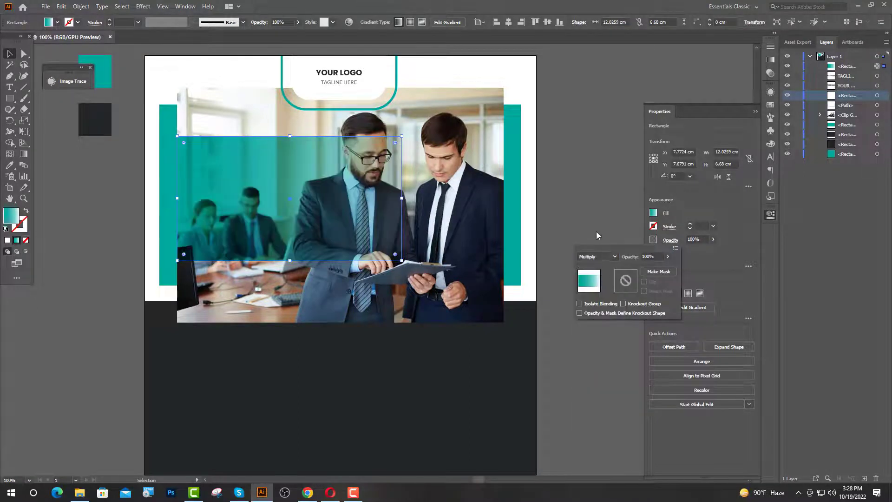
left_click(755, 112)
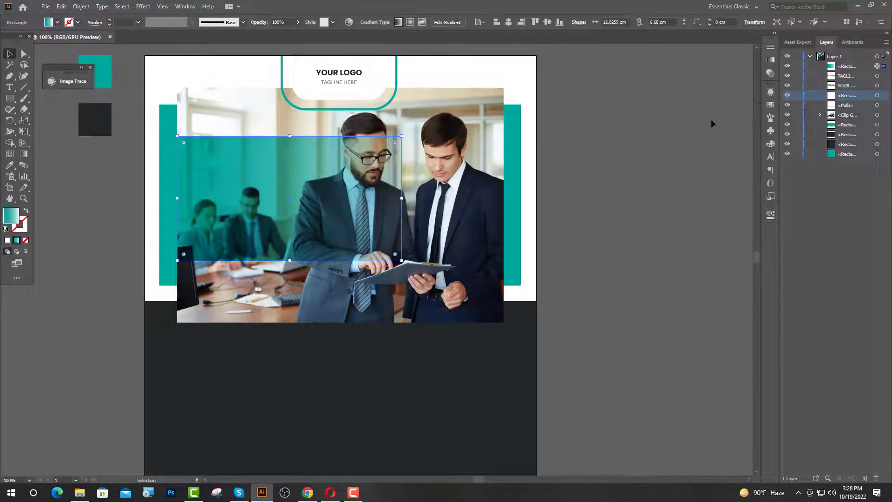
left_click(713, 124)
scroll(177, 147, "down", 1)
scroll(177, 147, "up", 2)
scroll(312, 281, "down", 1)
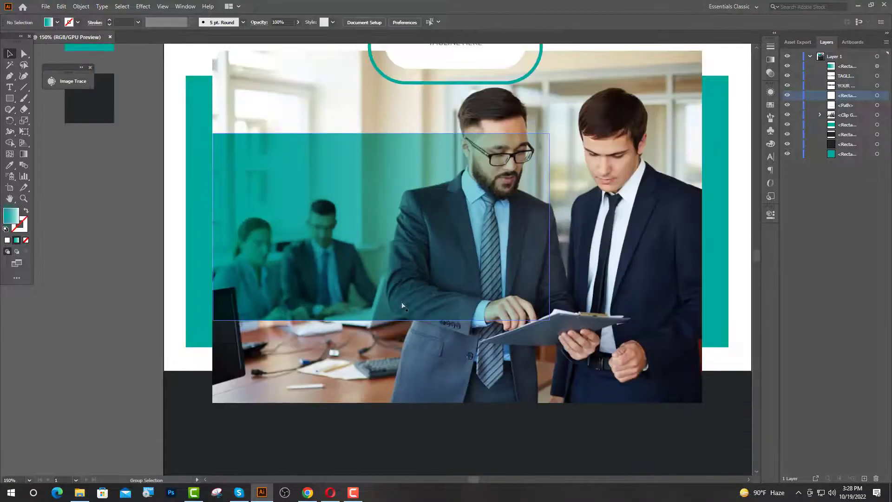
Add the headline 'Creative Business Agency' in Poppins Bold 52 pt on the overlay.
left_click(9, 87)
left_click(251, 179)
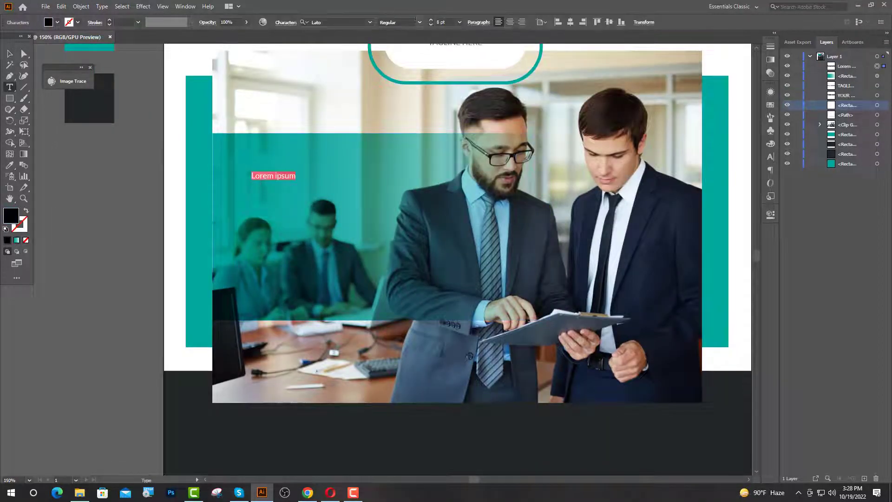
left_click(330, 23)
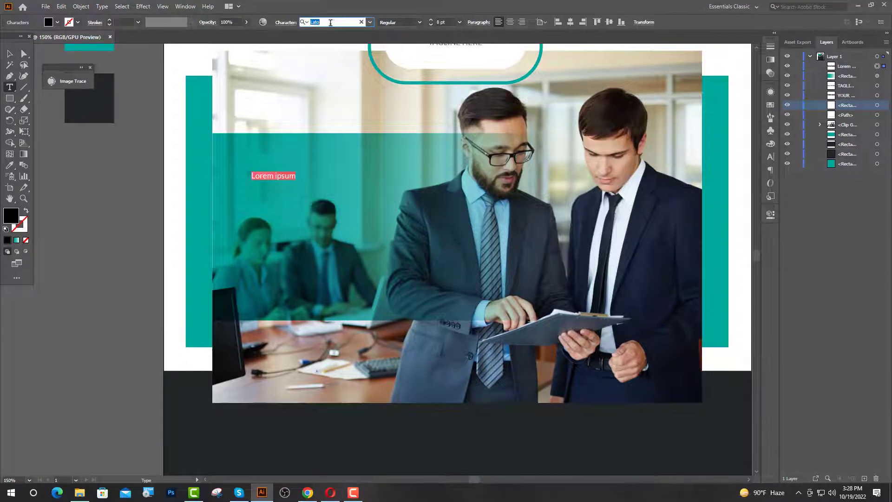
type("Poppins")
left_click(344, 238)
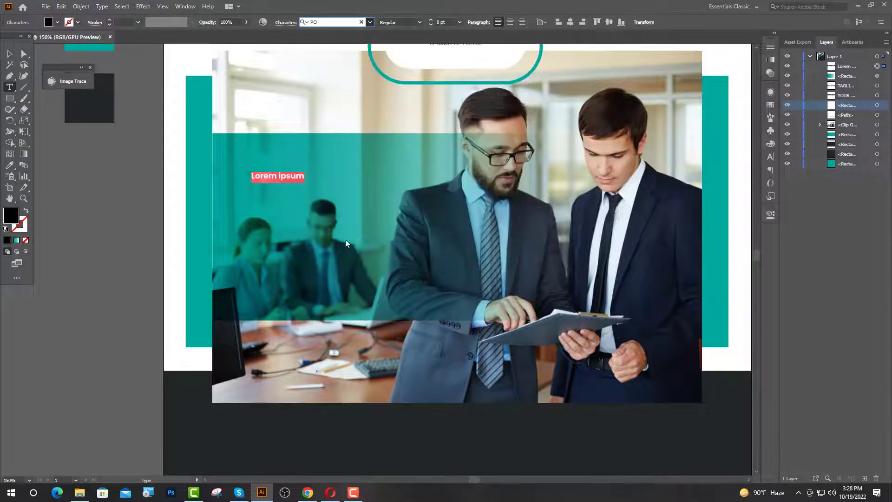
left_click(439, 24)
type("52")
key("Return")
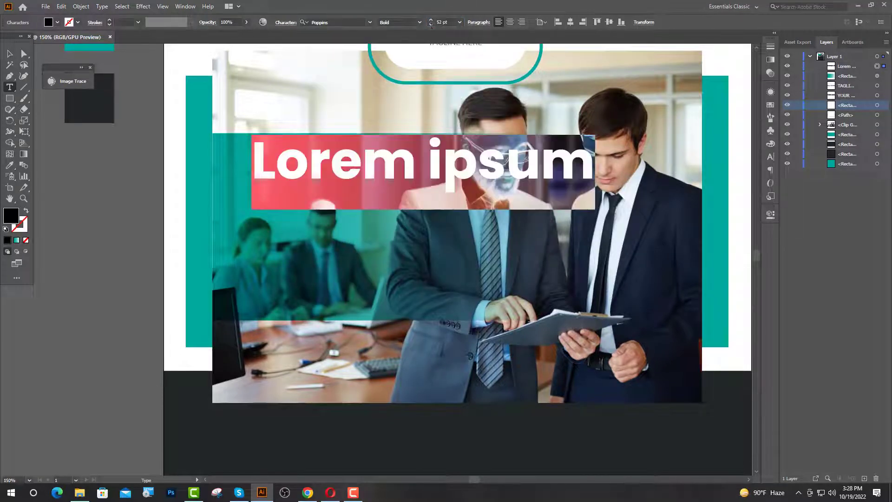
type("Creative ")
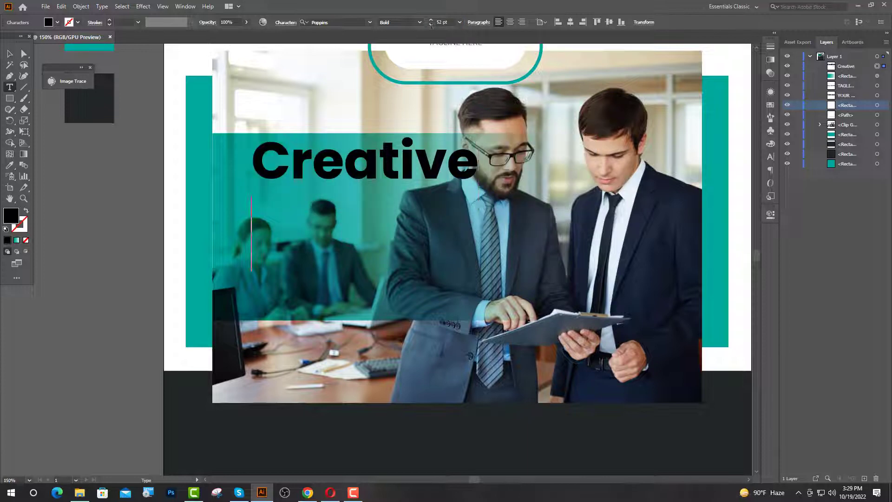
type("Busines")
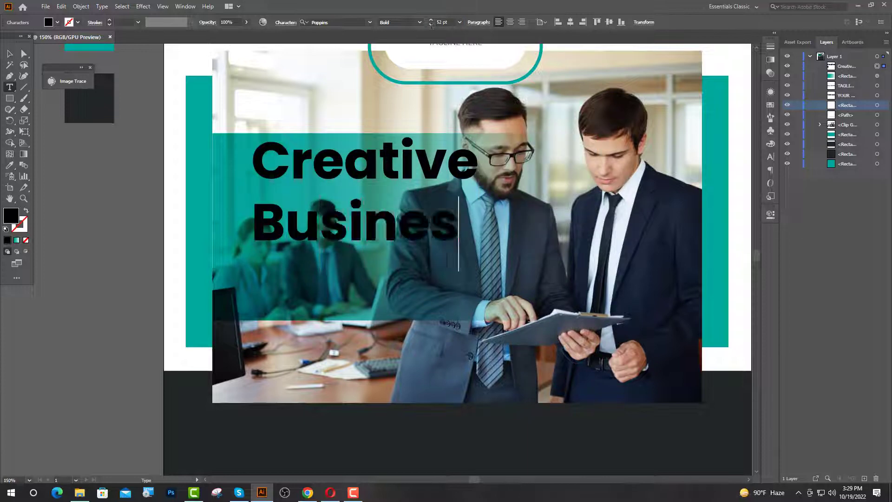
type("s Agenc")
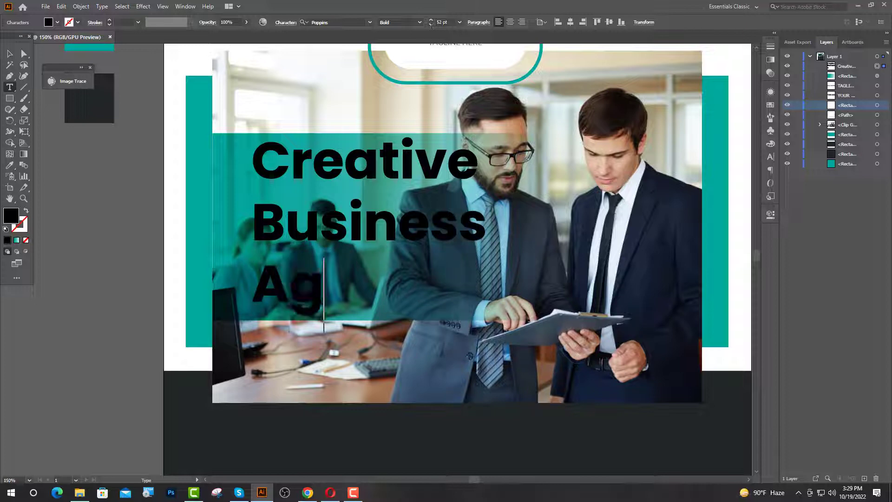
type("y")
key("Escape")
Make the headline white and set its leading to 52 pt.
left_click(10, 166)
left_click(181, 358)
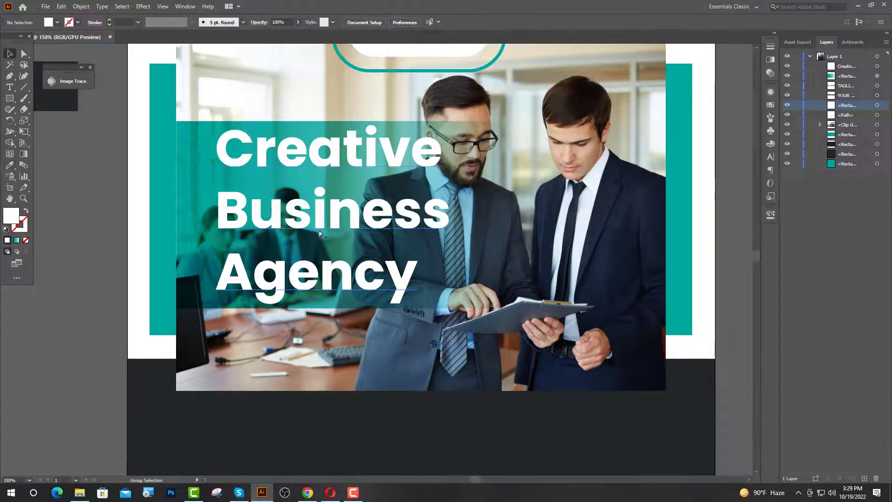
left_click(320, 225)
left_click(770, 157)
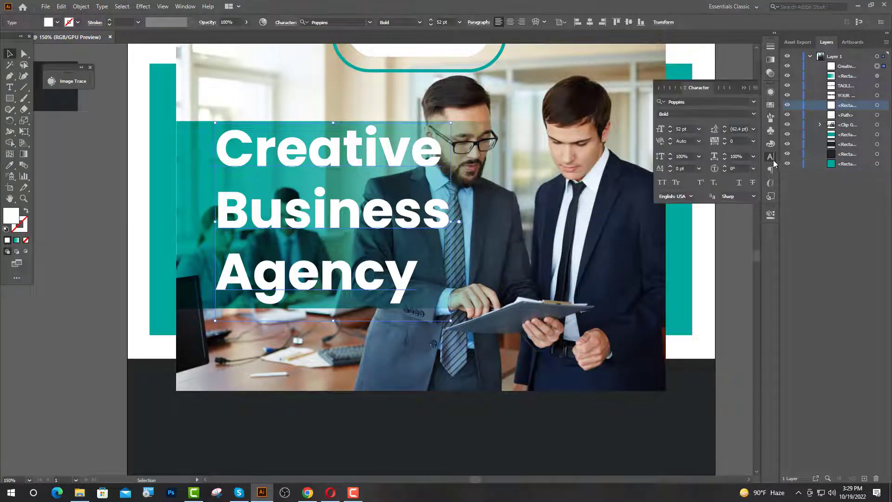
left_click(730, 129)
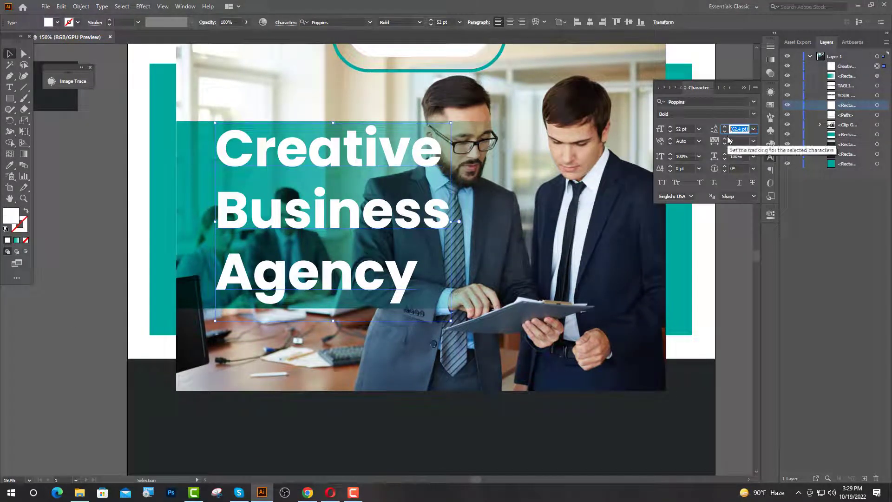
type("52")
key("Return")
left_click(385, 271)
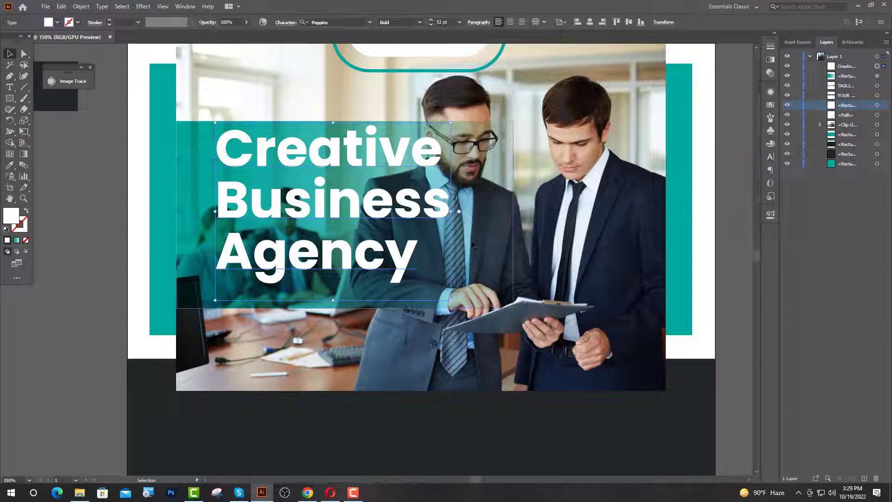
Centre the headline vertically on the teal overlay and band.
left_click(479, 257, "shift")
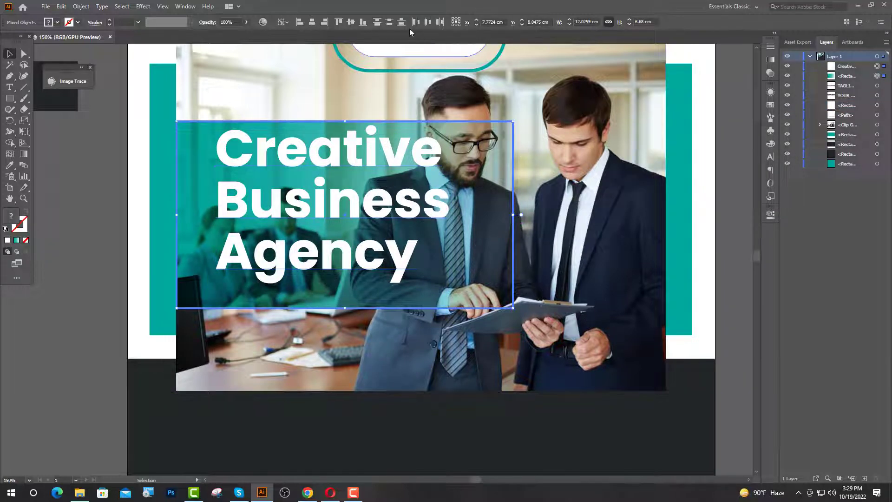
left_click(351, 22)
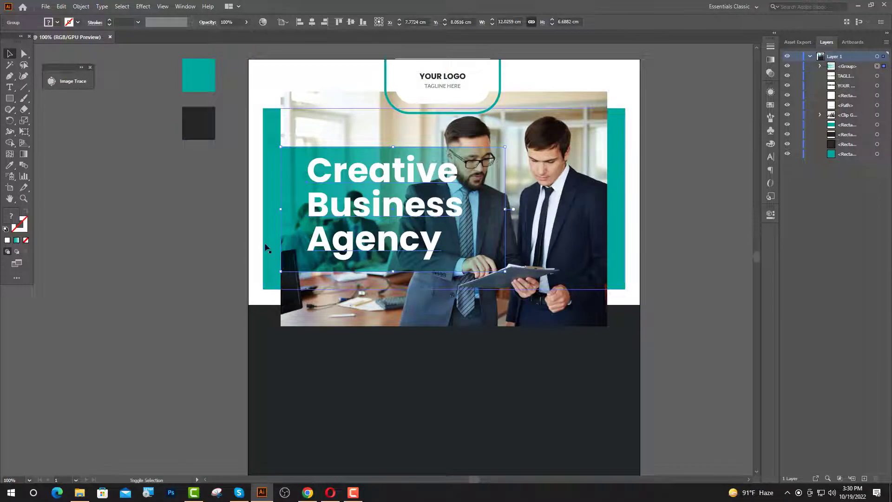
left_click(266, 242, "shift")
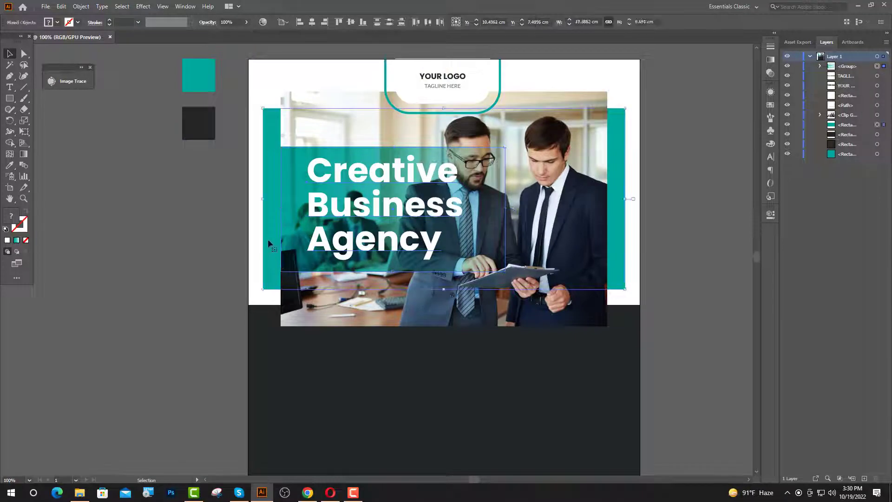
left_click(352, 22)
left_click(223, 344)
Show rulers (Ctrl+R) and add guides at the top, bottom, and photo's left and right edges.
scroll(384, 358, "down", 2)
left_click_drag(384, 358, 336, 346)
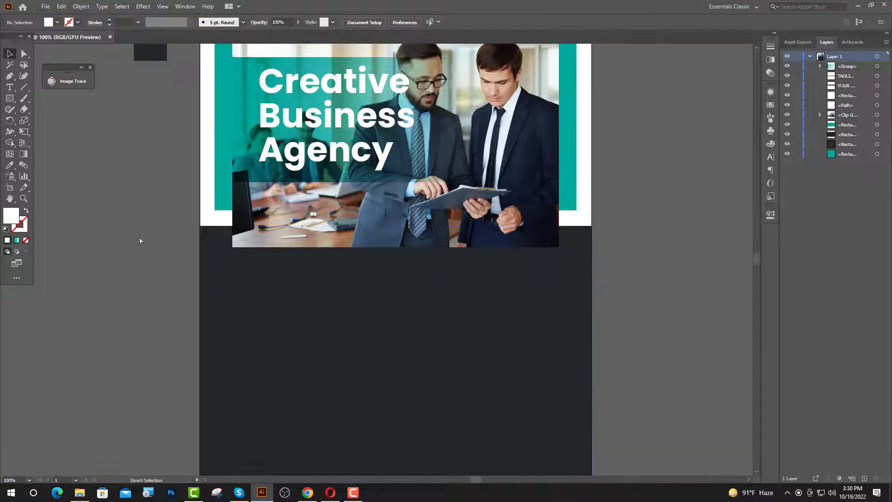
key("ctrl+r")
scroll(325, 156, "up", 2)
scroll(349, 174, "down", 1)
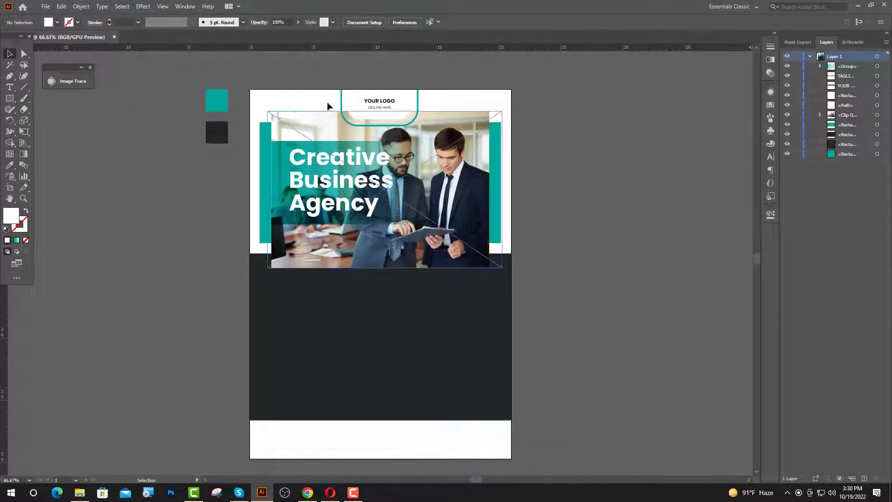
left_click_drag(327, 55, 332, 451)
left_click(9, 348)
left_click_drag(265, 381, 495, 403)
left_click_drag(496, 403, 490, 403)
scroll(380, 290, "up", 2)
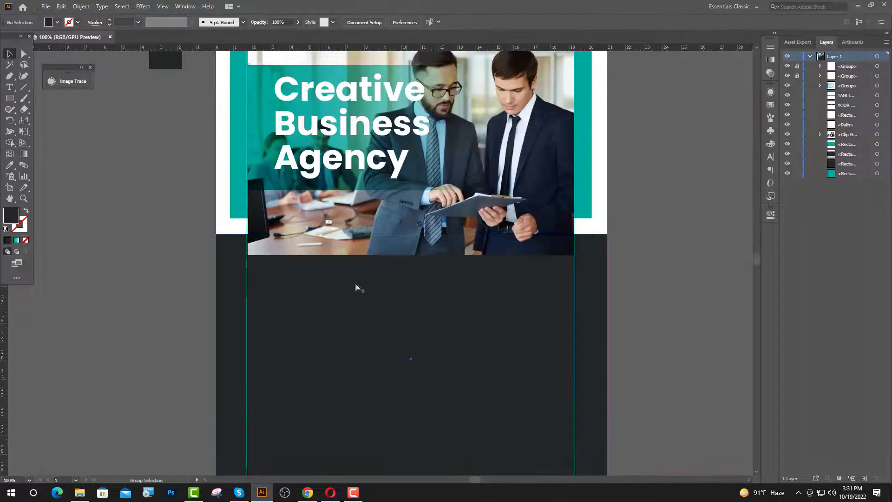
Add a 24 pt 'About' heading below the photo.
scroll(357, 286, "down", 1)
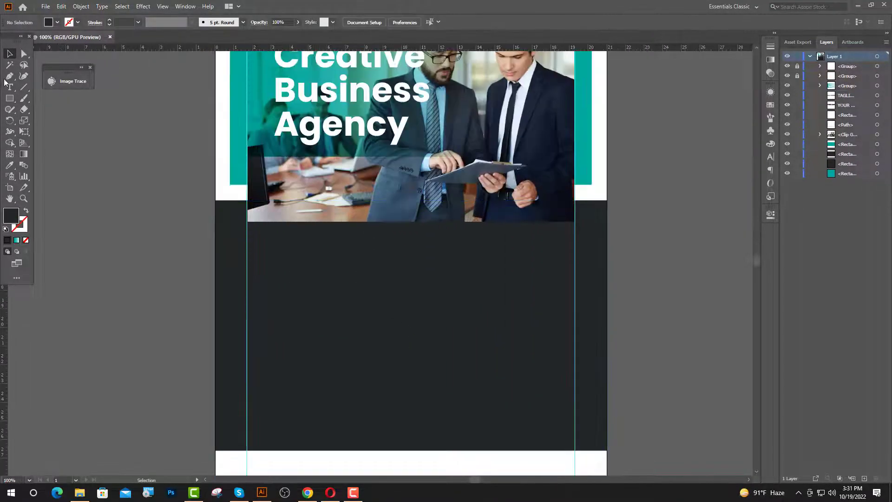
left_click(10, 87)
left_click(272, 256)
scroll(399, 267, "up", 3)
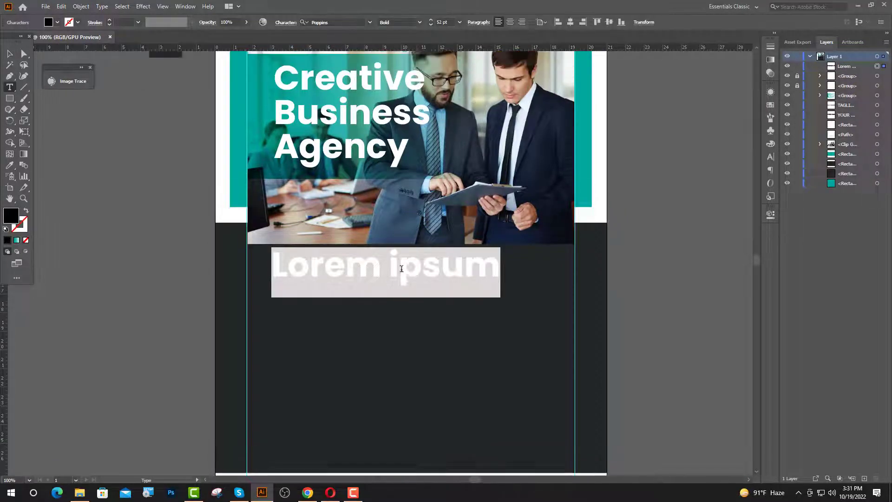
scroll(389, 289, "up", 1)
double_click(438, 23)
type("24")
key("Return")
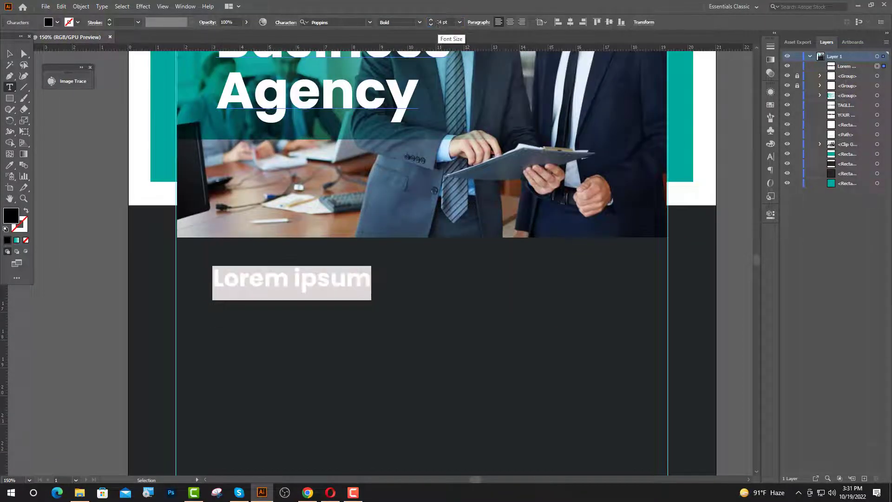
type("About Us")
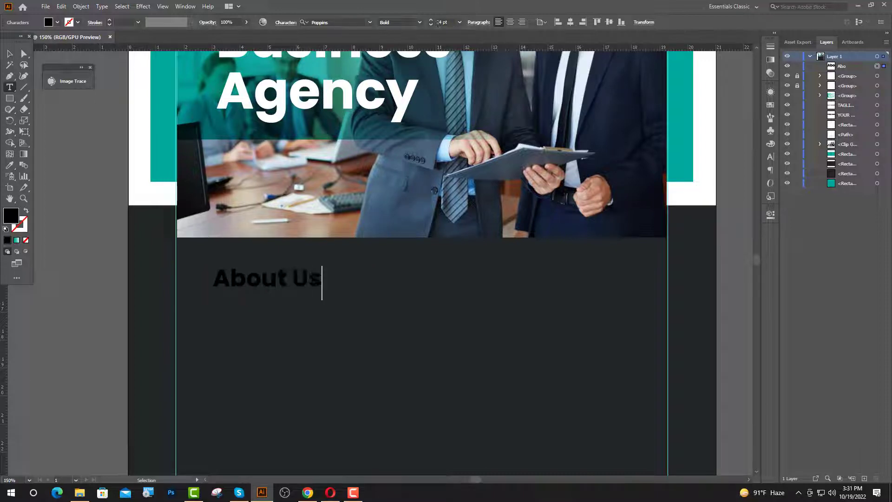
Make the About Us heading white and move it up-left to the column edge.
left_click(9, 54)
left_click(10, 166)
left_click(139, 161)
left_click(10, 54)
left_click(89, 139)
left_click_drag(260, 280, 224, 269)
Add placeholder Lorem ipsum text below About Us styled like the grey logo tagline.
left_click(9, 86)
left_click(187, 302)
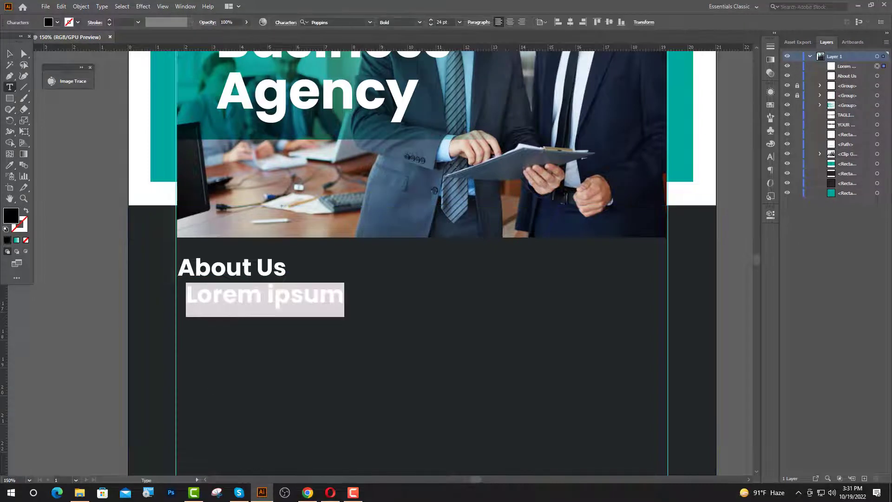
left_click(9, 166)
scroll(236, 246, "down", 4)
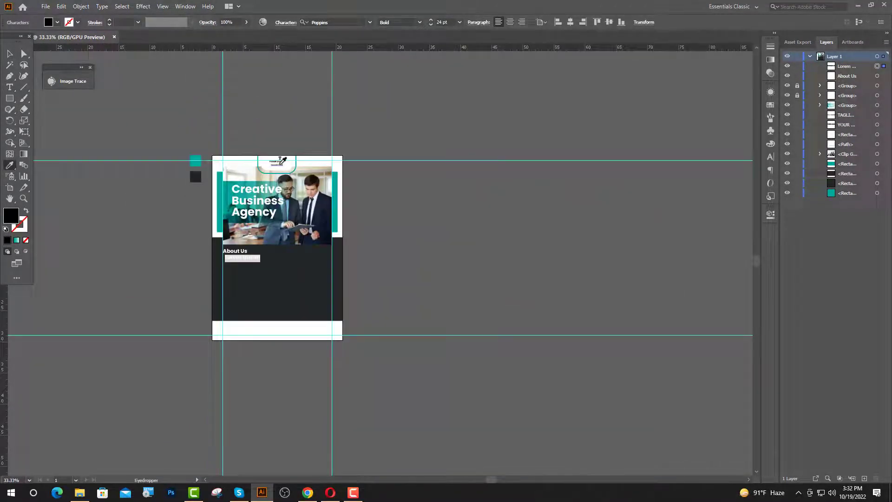
left_click(279, 163)
scroll(212, 263, "up", 6)
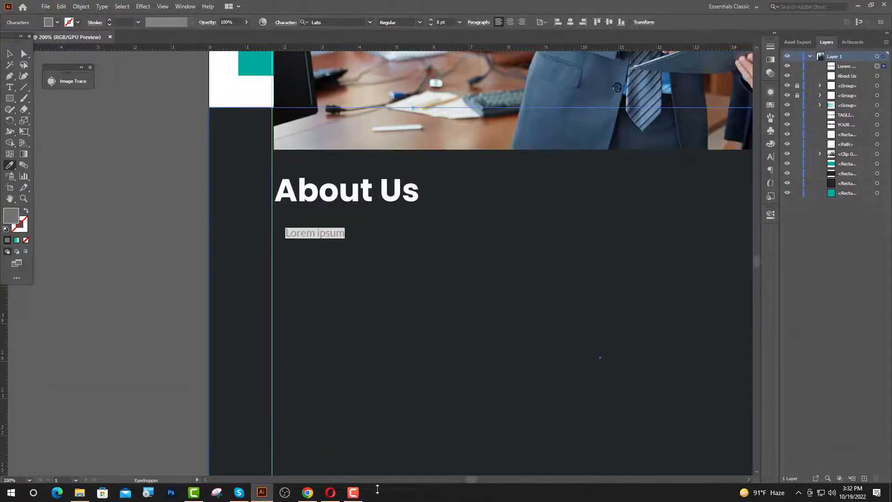
left_click(315, 497)
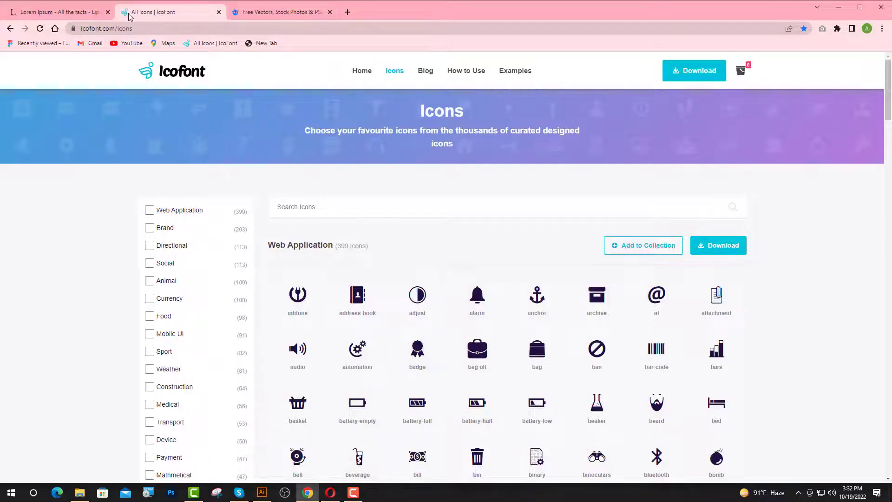
Select the opening sentences of the standard Lorem Ipsum passage on lipsum.com.
left_click(96, 13)
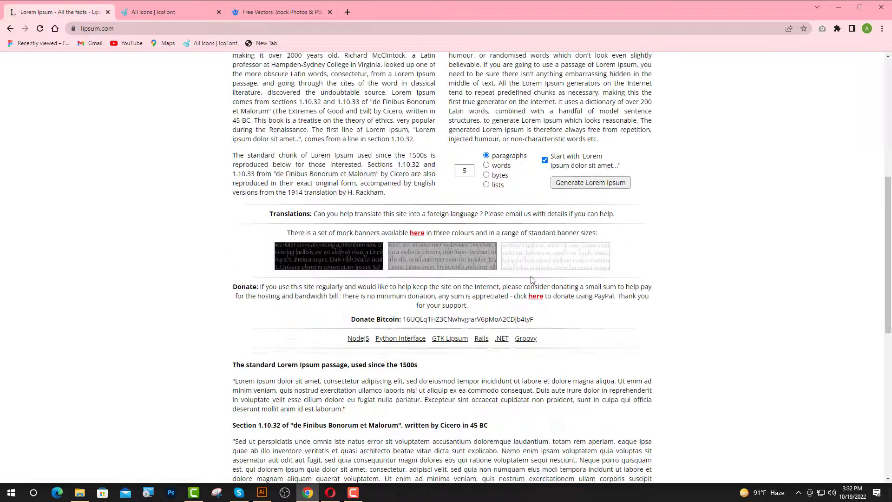
scroll(538, 342, "down", 1)
left_click_drag(534, 342, 237, 330)
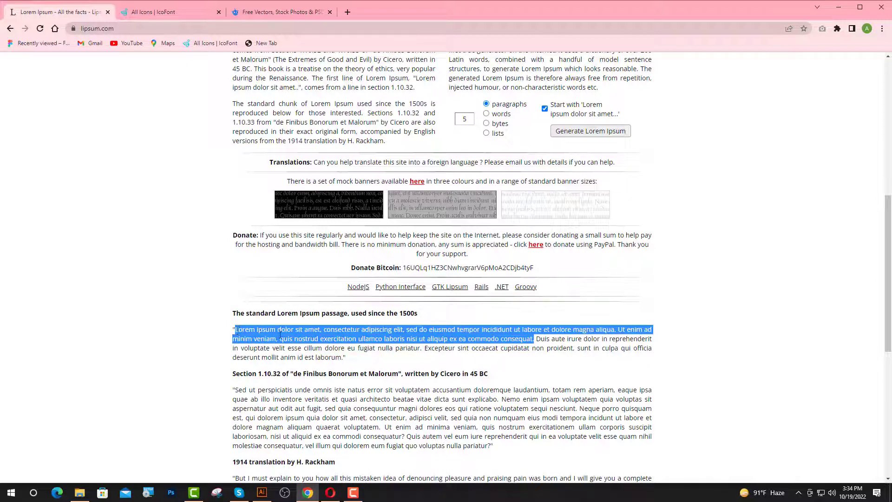
left_click(258, 495)
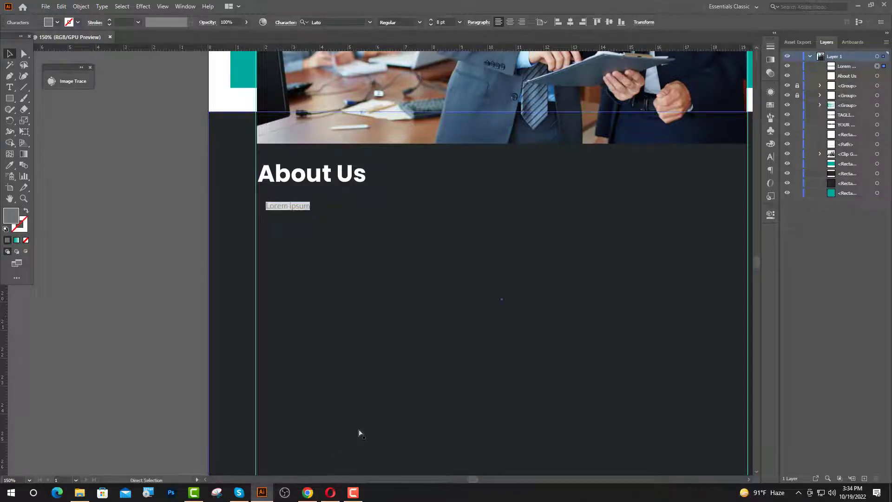
Paste the Lorem ipsum passage over the placeholder and break it into four lines.
key("ctrl+v")
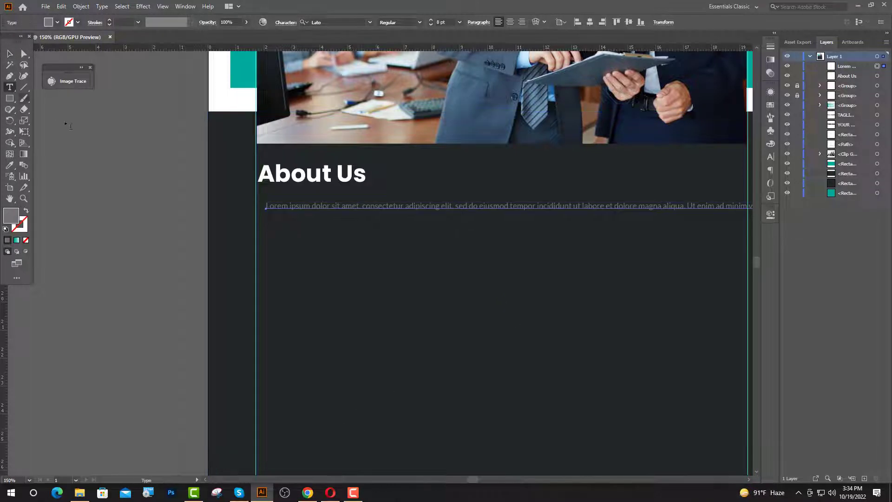
left_click(479, 205)
key("Return")
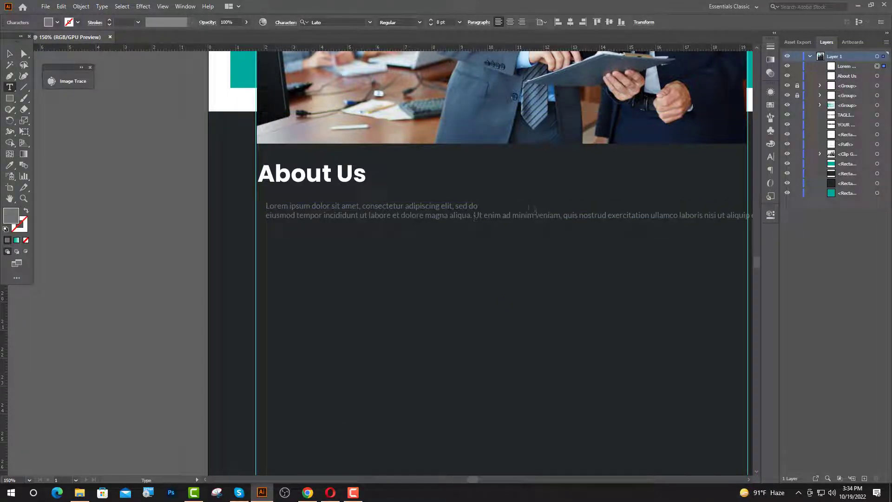
key("Return")
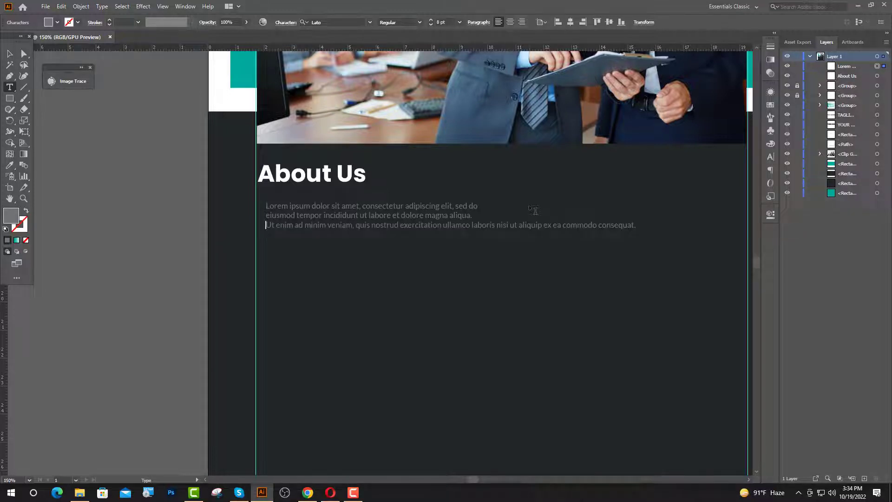
key("Return")
key("Escape")
Align the paragraph flush left with About Us and nudge both slightly left.
left_click(331, 175, "shift")
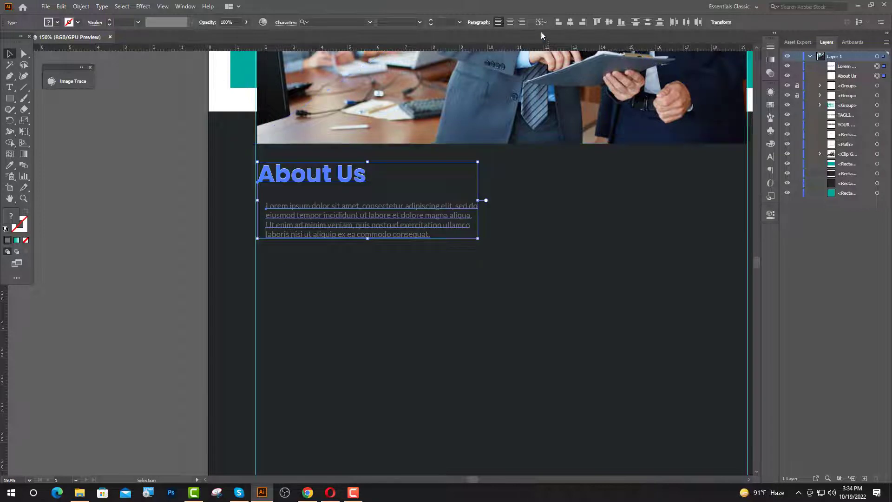
left_click(556, 23)
scroll(257, 189, "up", 2)
left_click(281, 175)
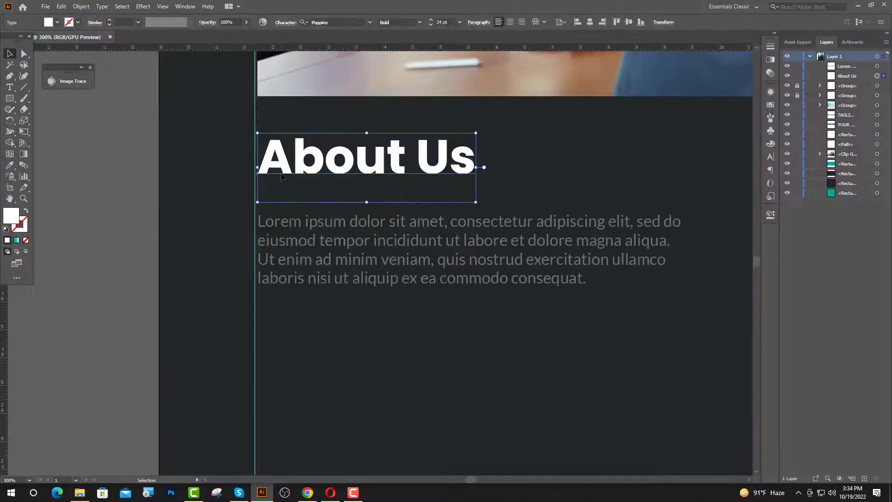
left_click(269, 222, "shift")
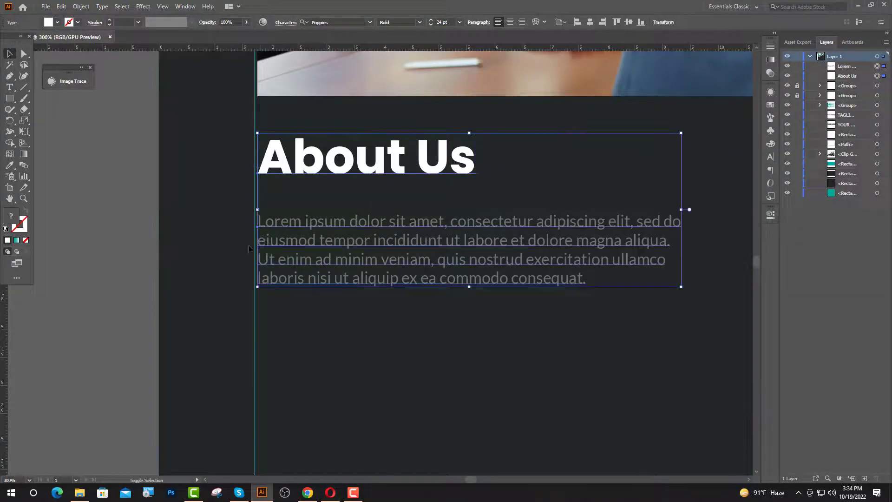
key("Left")
left_click(181, 245)
Move the paragraph closer to About Us, group them, and copy the group to the right column.
left_click(348, 285)
left_click_drag(348, 285, 346, 266)
key("shift+Up")
key("shift+Up")
key("shift+Down")
key("shift+Down")
key("shift+Down")
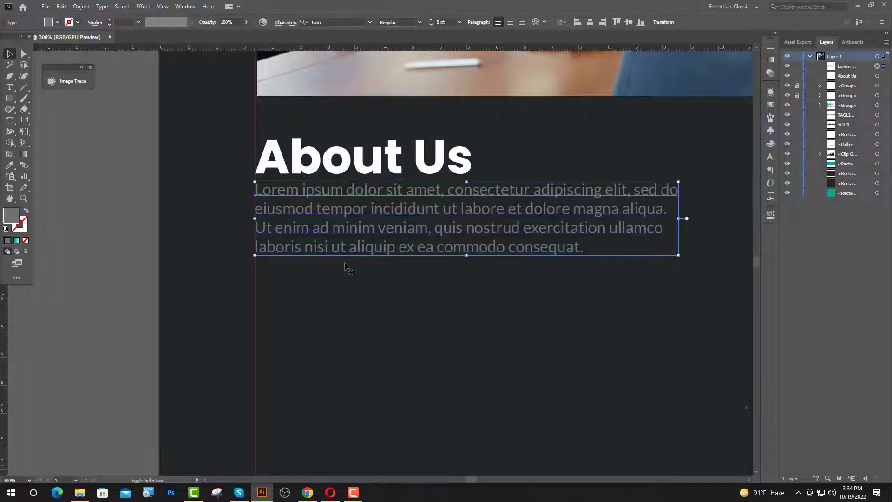
left_click(354, 160, "shift")
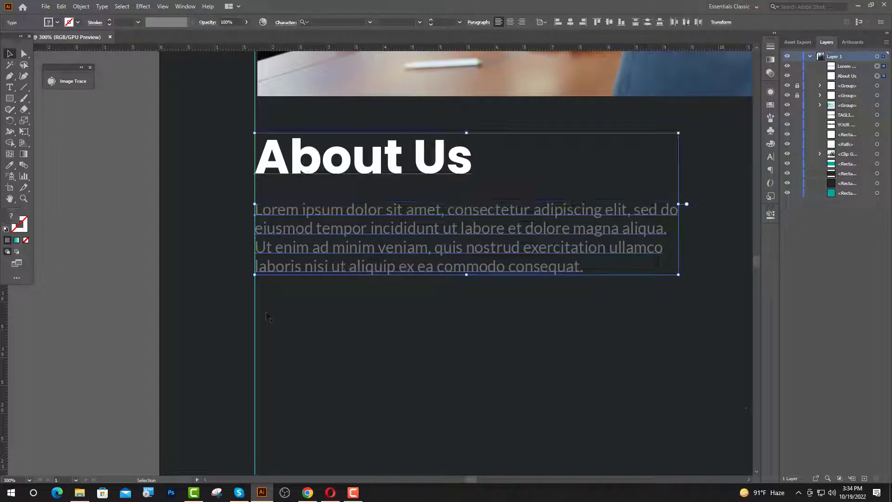
scroll(224, 320, "down", 3)
key("ctrl+g")
left_click(631, 304)
left_click_drag(340, 290, 526, 289)
Change the copied right-column heading from 'About Us' to 'Our Service'.
left_click(622, 291)
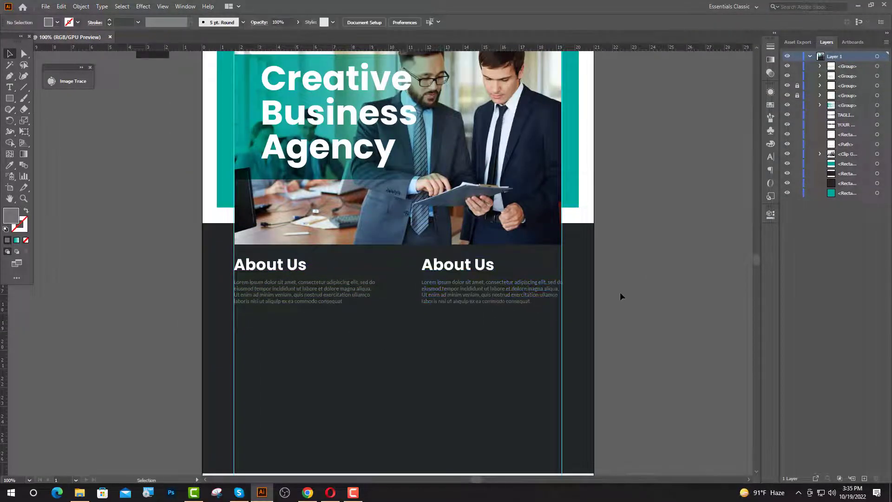
scroll(551, 276, "up", 3)
left_click(10, 87)
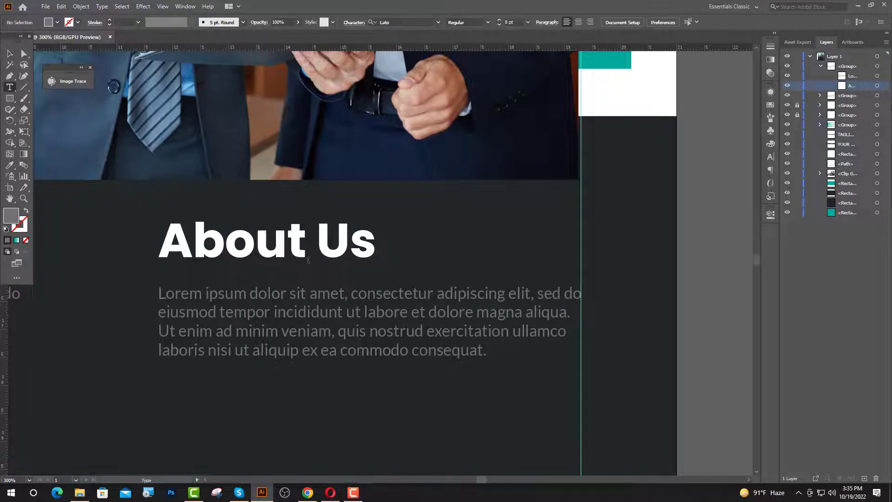
left_click_drag(391, 260, 168, 277)
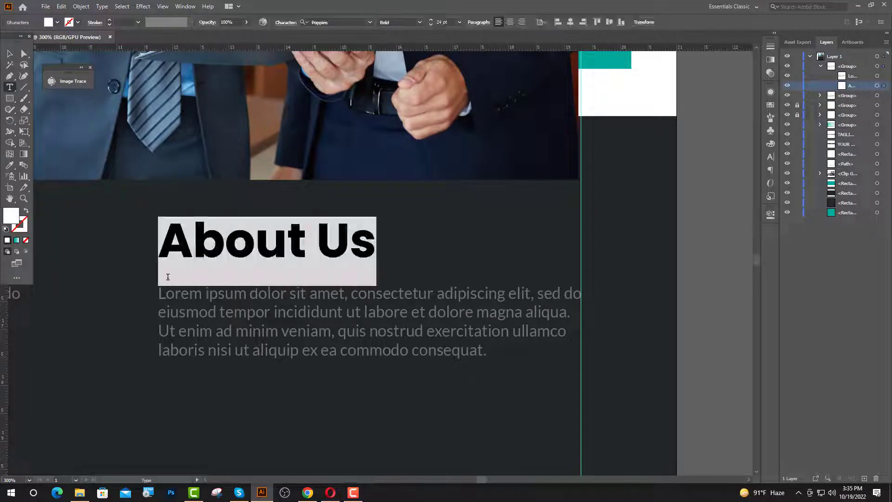
type("Our Service")
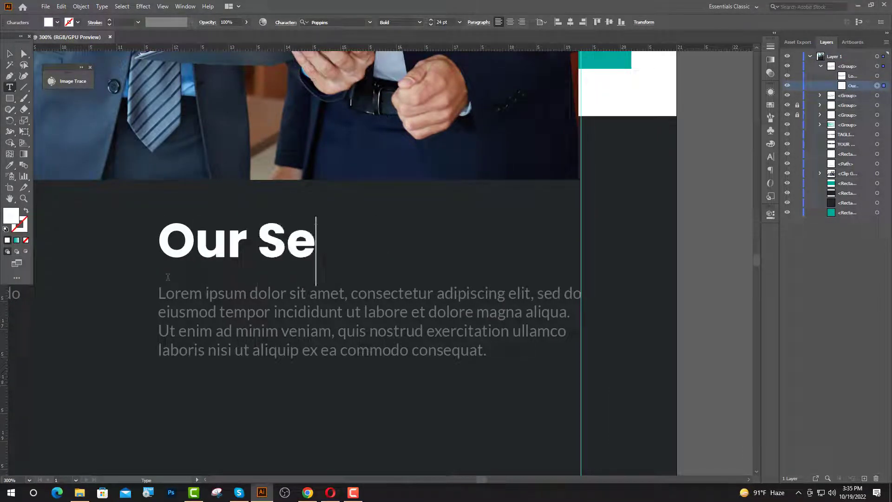
key("Escape")
scroll(344, 318, "down", 3)
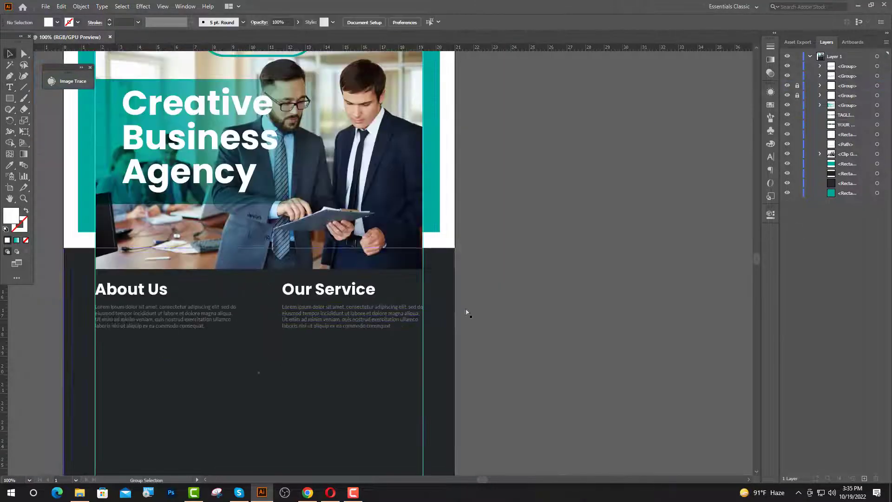
left_click_drag(444, 318, 549, 242)
Draw a horizontal divider line between the guides with a white 3 pt stroke and no fill.
key("p")
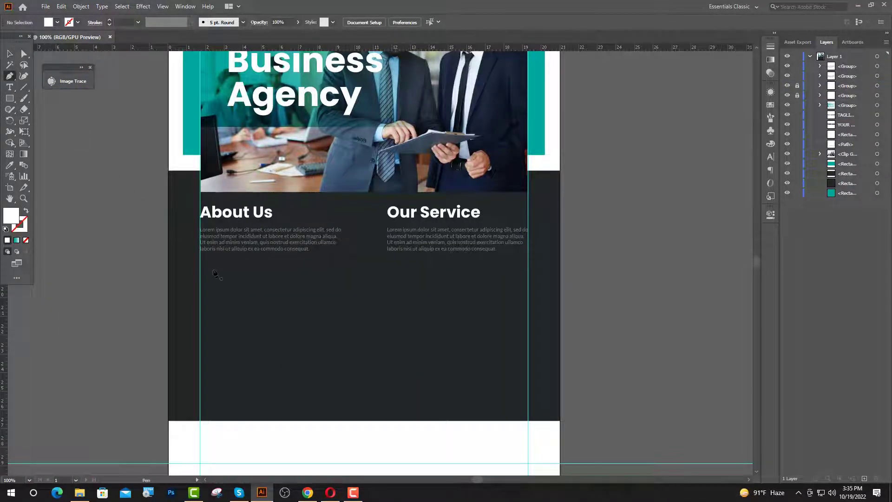
left_click(201, 278)
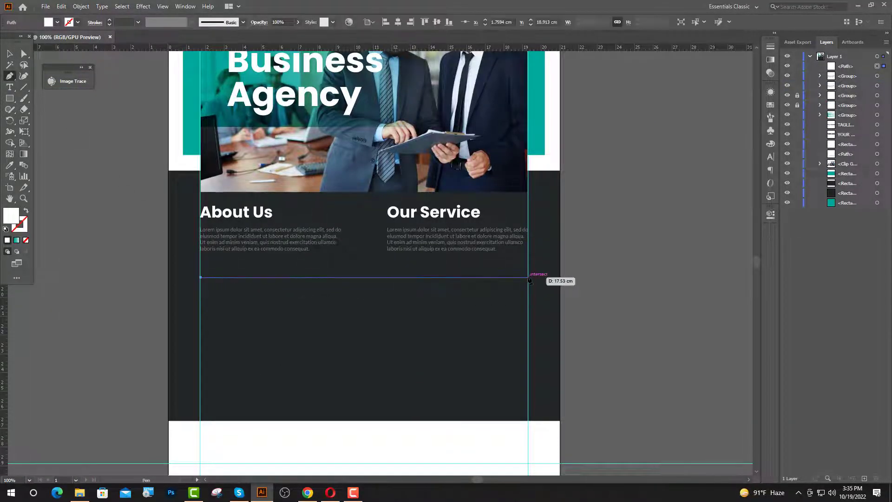
left_click(528, 277)
scroll(297, 418, "down", 1)
key("i")
left_click(25, 211)
left_click(10, 53)
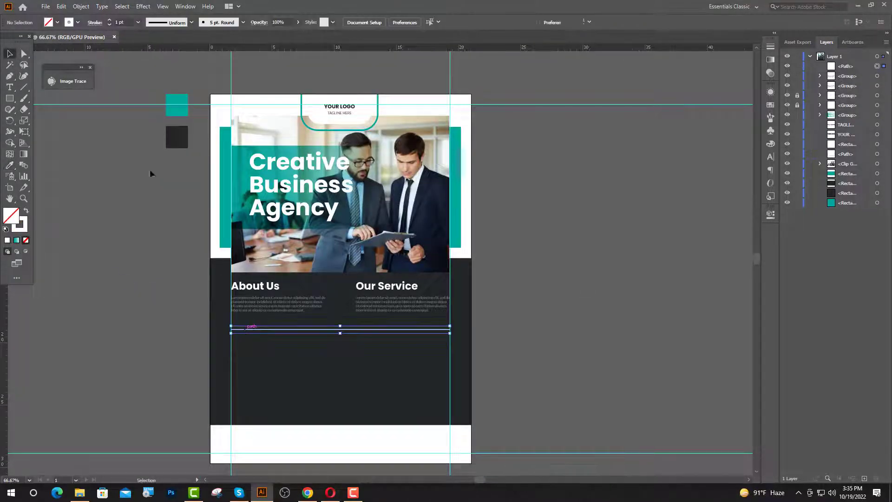
left_click(109, 21)
left_click(110, 21)
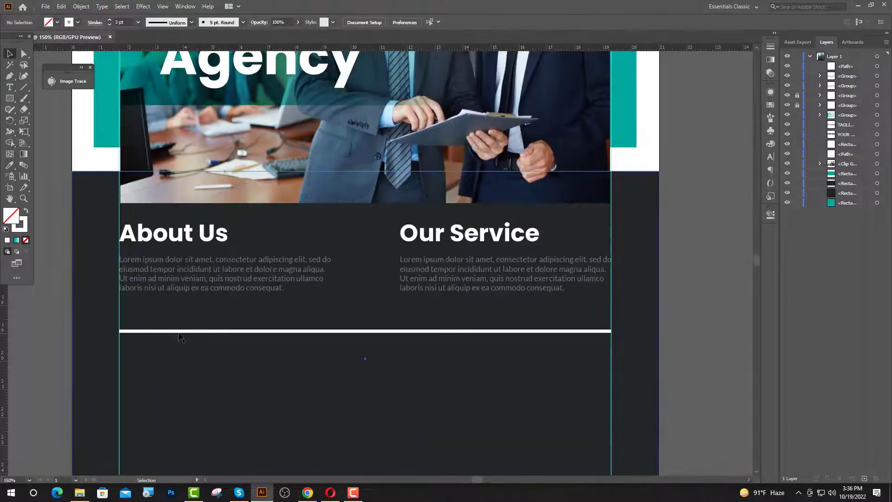
Nudge the divider line up and then back down toward position.
left_click(182, 331)
key("shift+Up")
key("Up")
key("Up")
key("Up")
key("Up")
key("Up")
key("Up")
key("Up")
key("Up")
key("Up")
key("Up")
key("Up")
key("Up")
key("Up")
key("Up")
key("Up")
key("Up")
key("Up")
key("Up")
key("Up")
key("Up")
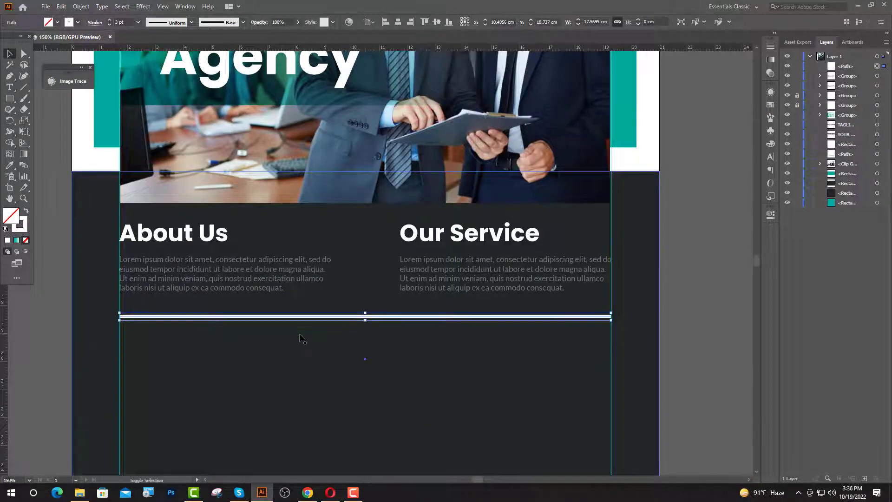
key("Down")
key("Down")
key("Down")
key("Down")
key("Down")
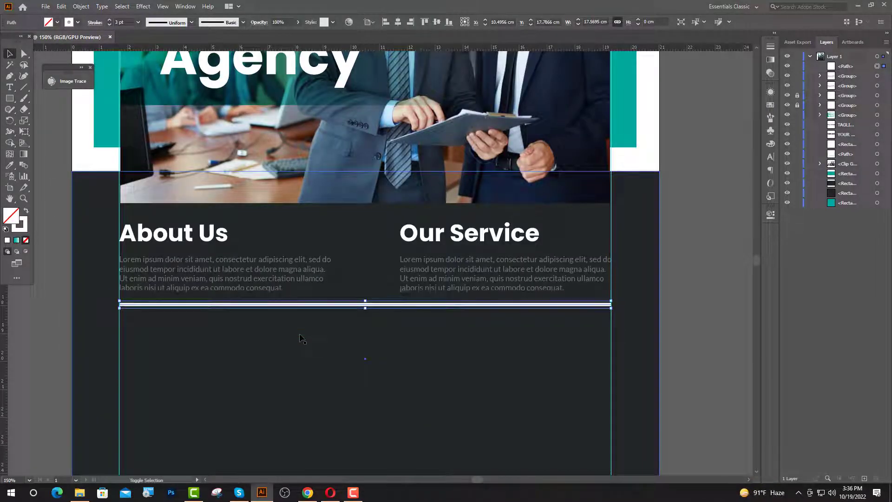
key("Down")
key("Down")
key("Down")
key("Down")
key("Down")
key("Down")
key("Down")
key("Down")
key("Down")
key("Down")
Shift the About Us and Our Service text columns down toward the divider.
left_click(424, 289)
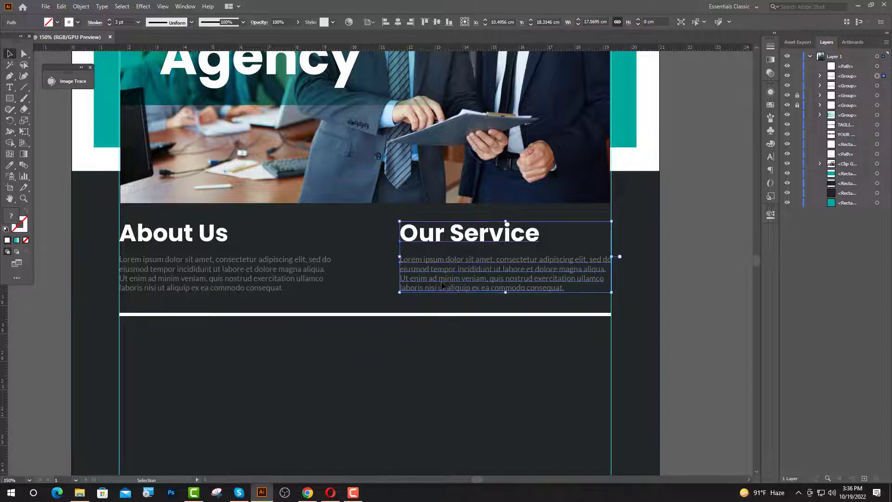
left_click(302, 289, "shift")
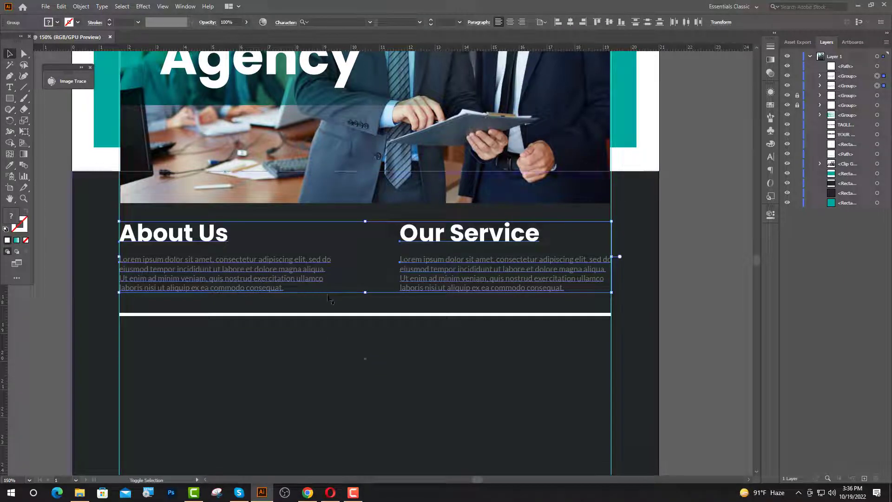
key("Up")
key("Up")
key("Up")
key("Up")
key("Up")
key("Up")
key("Up")
key("Up")
key("Up")
key("Up")
key("Up")
key("Up")
key("Up")
key("Up")
key("Up")
key("Up")
key("Up")
key("Up")
key("Up")
key("Up")
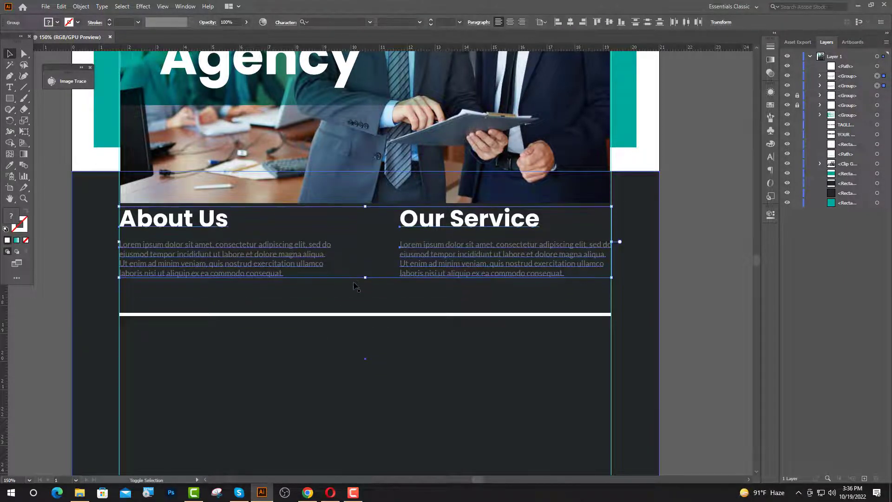
key("Down")
key("Down")
key("Down")
key("Down")
key("Down")
key("Down")
key("Down")
key("Down")
key("Down")
key("Down")
key("Down")
key("Down")
key("Down")
key("Down")
key("Down")
key("Down")
key("Down")
key("Down")
key("Down")
key("Down")
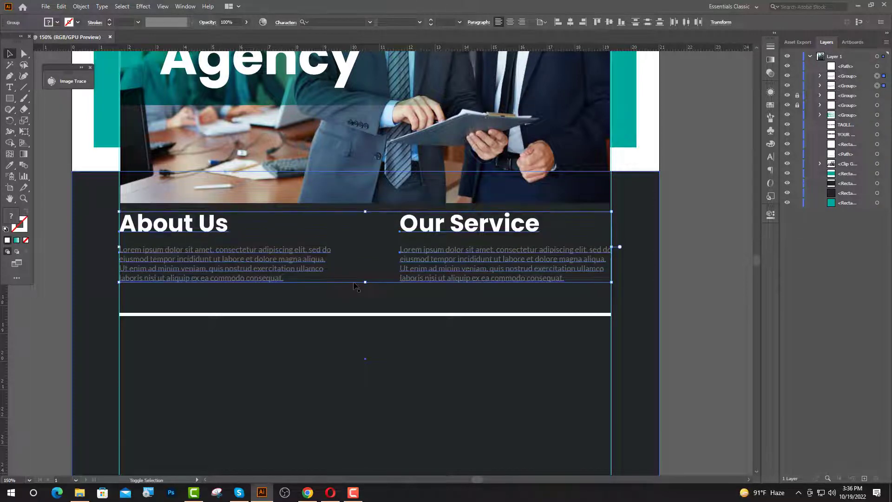
key("Down")
key("Down")
key("Down")
key("Down")
key("Down")
key("Down")
key("Down")
key("Down")
key("Down")
key("Down")
key("Down")
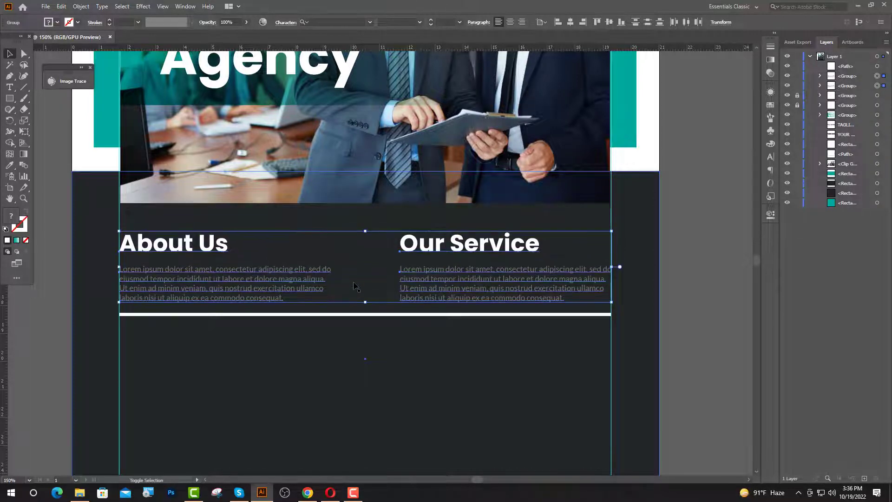
left_click(682, 302)
Fine-tune the white divider line's vertical position beneath the columns.
left_click(573, 314)
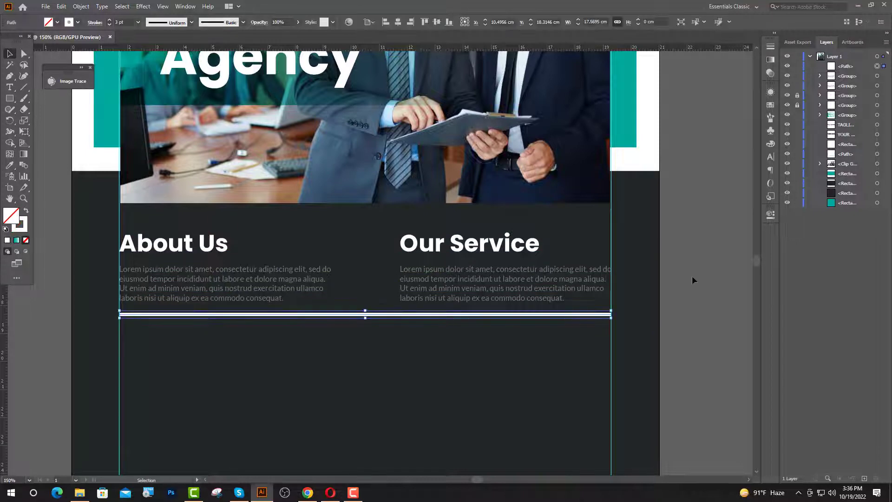
key("Up")
key("Up")
key("Up")
key("Up")
key("Up")
key("Up")
key("Up")
key("Up")
key("Up")
key("Up")
key("Up")
key("Down")
key("Down")
key("Down")
key("Down")
key("Down")
key("Down")
key("Down")
key("Down")
key("Down")
key("Down")
key("Down")
key("Down")
key("Down")
key("Down")
key("Down")
key("Down")
key("Down")
key("Down")
key("Down")
key("Down")
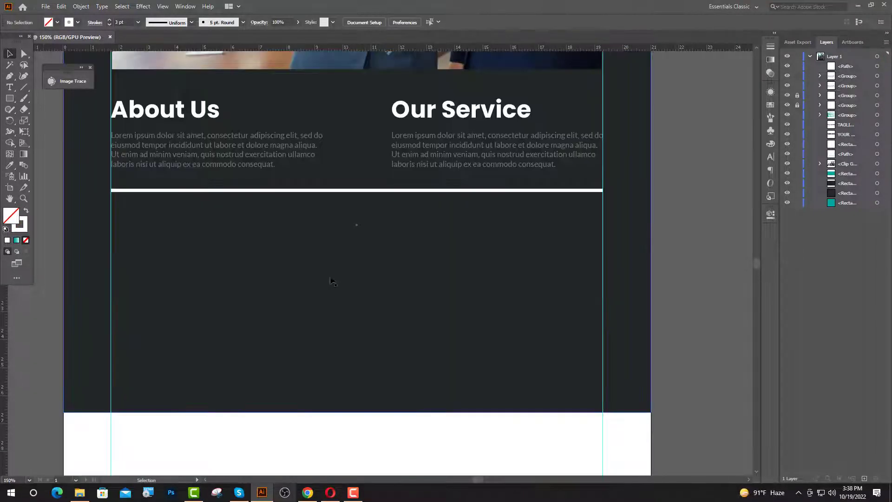
Drag profit.png from the desktop onto the flyer and scale it to about 1.53 cm square.
left_click(857, 6)
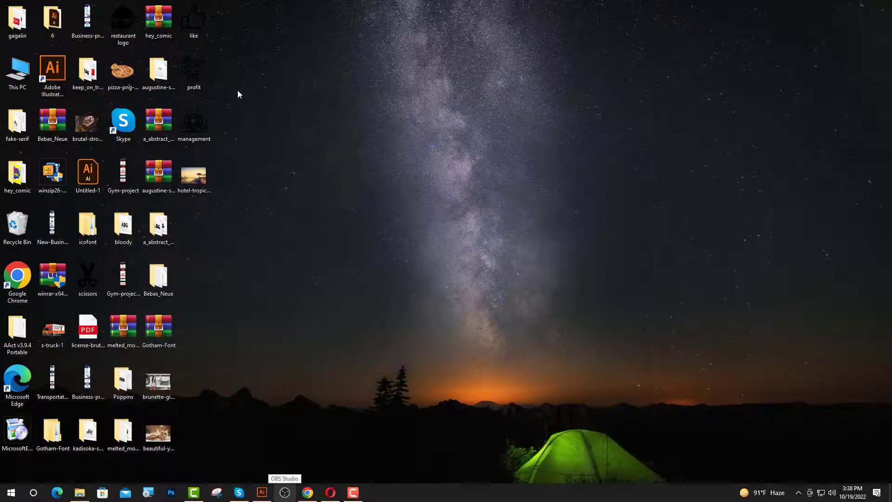
left_click_drag(194, 68, 284, 353)
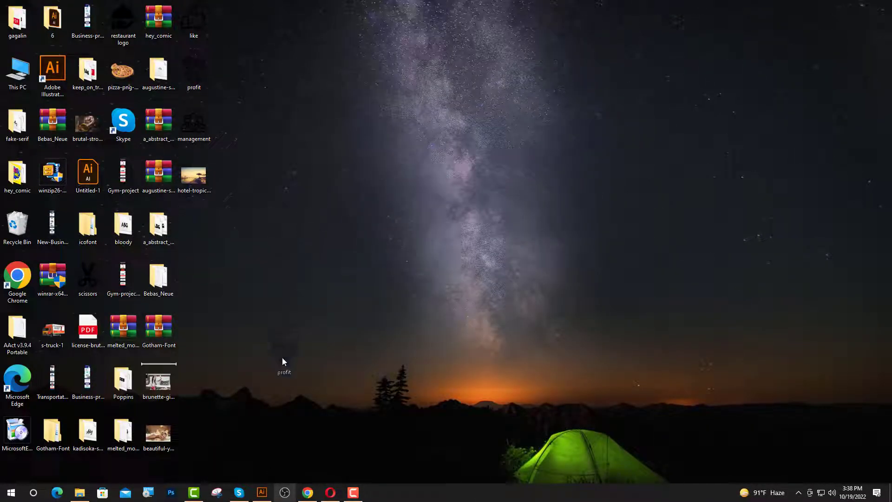
left_click_drag(266, 447, 274, 347)
left_click_drag(274, 158, 174, 240)
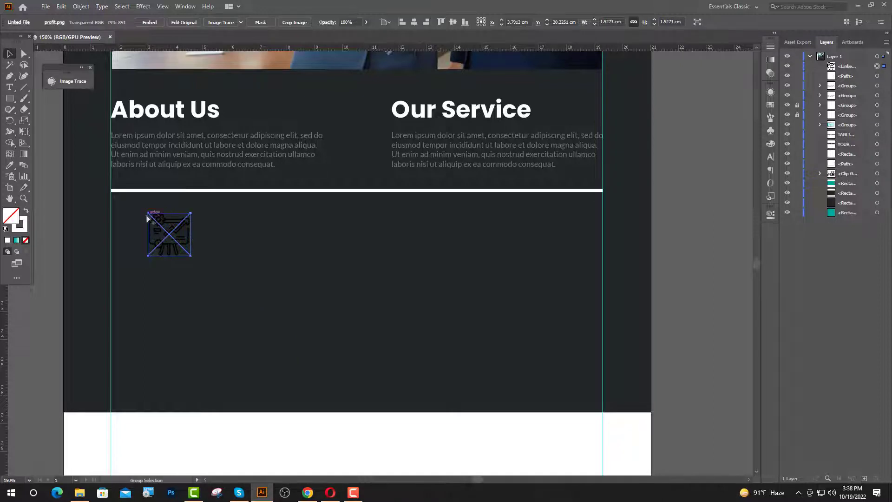
scroll(150, 216, "up", 1)
Image Trace the profit icon and expand it into editable vector shapes.
left_click(220, 22)
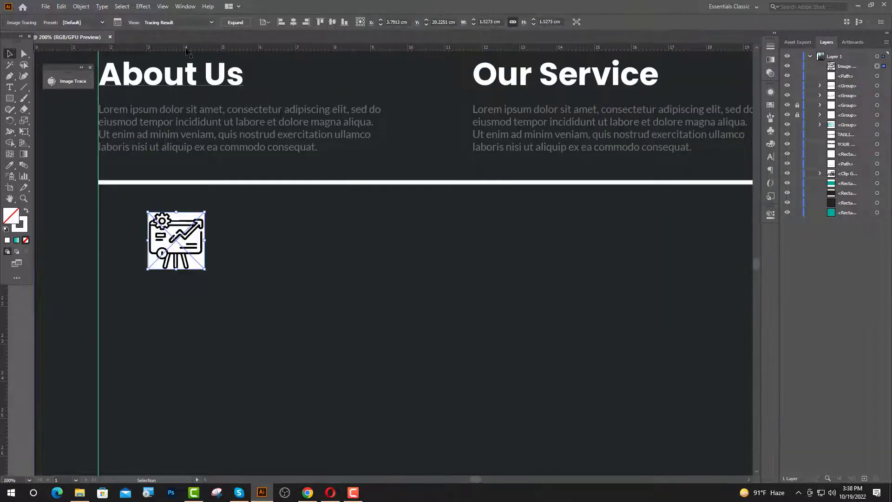
left_click(235, 23)
left_click(24, 53)
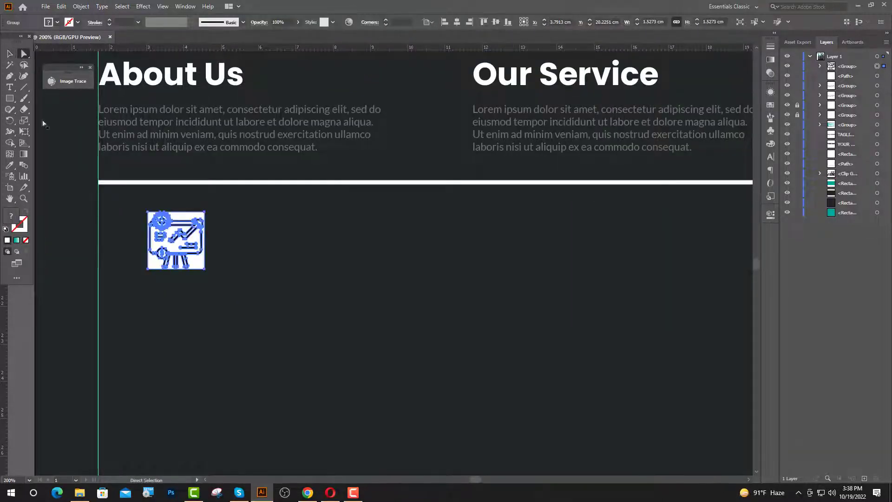
left_click(68, 294)
Delete the icon's white background and inner white shapes.
scroll(107, 238, "up", 4)
left_click(406, 156)
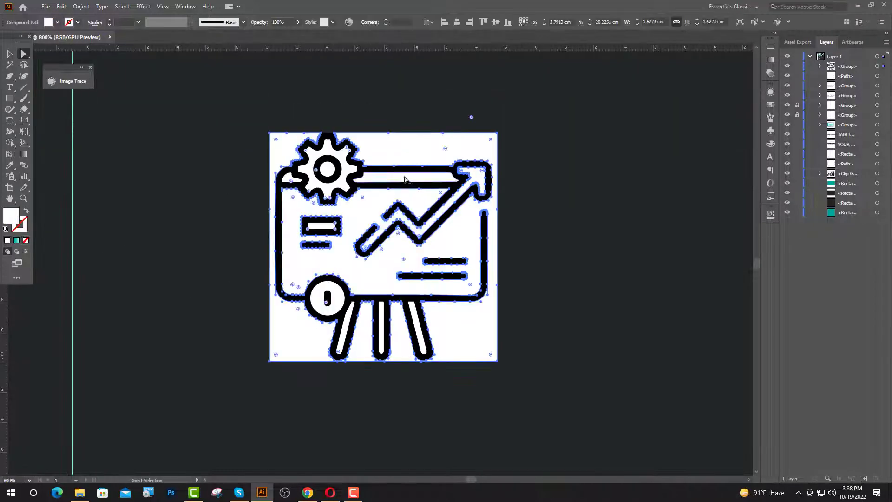
left_click(341, 182, "shift")
left_click(328, 170, "shift")
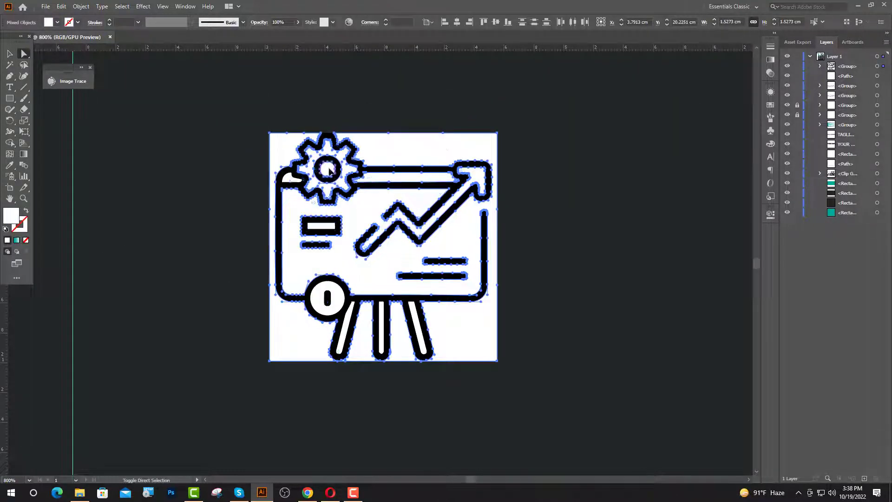
left_click(290, 179, "shift")
left_click(335, 302, "shift")
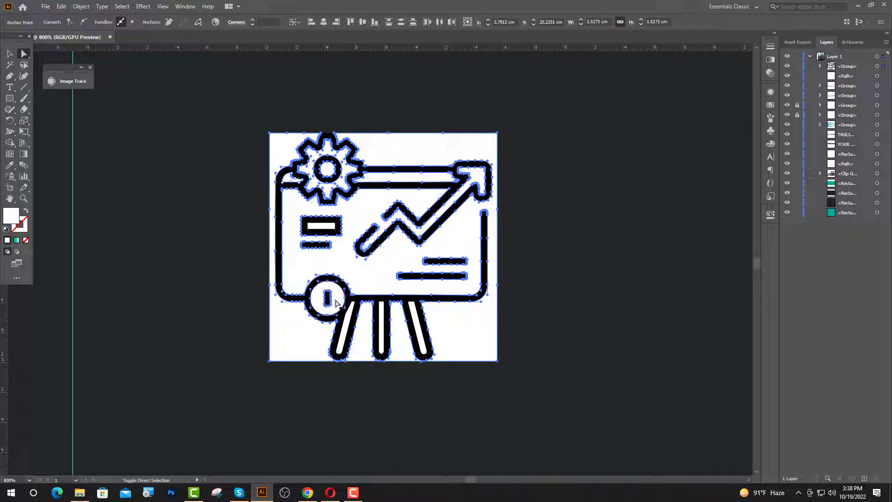
left_click(345, 333, "shift")
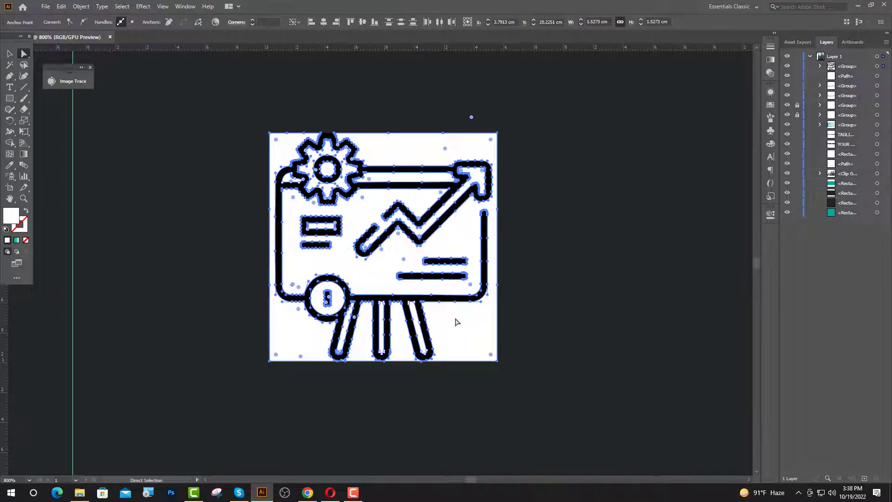
key("Delete")
key("Delete")
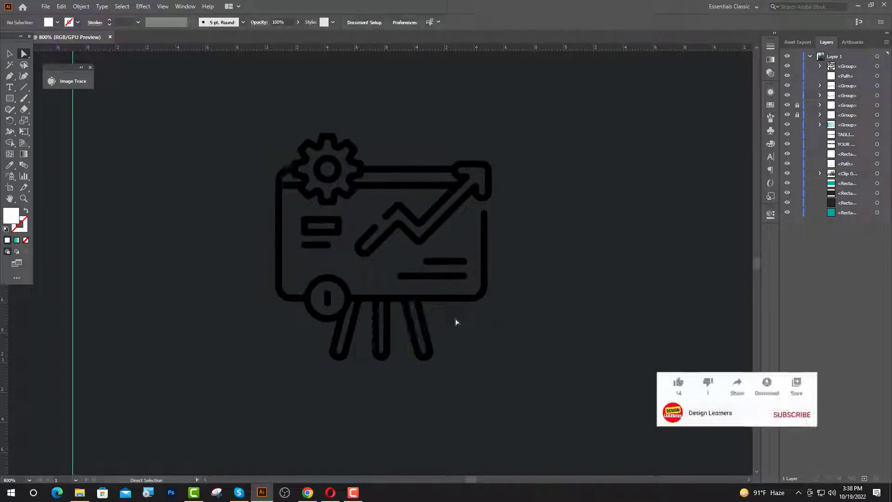
key("v")
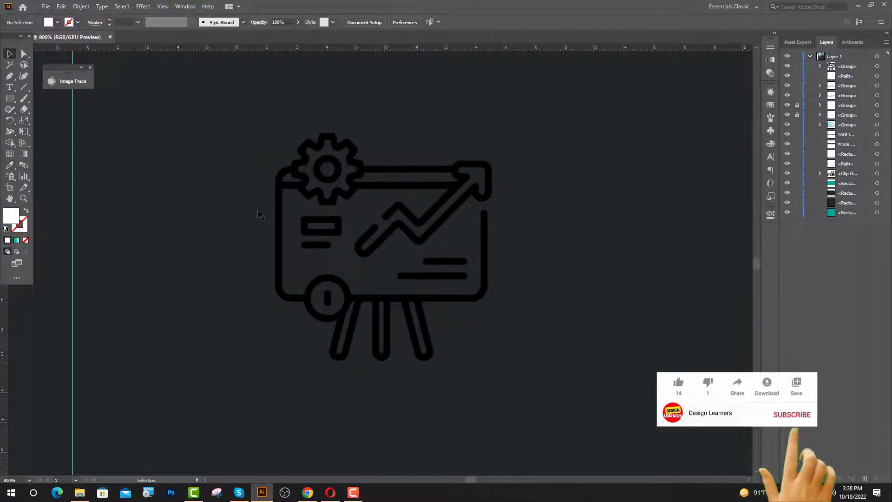
Recolour the icon's outline with the header's teal using the Eyedropper.
left_click(280, 192)
left_click(10, 165)
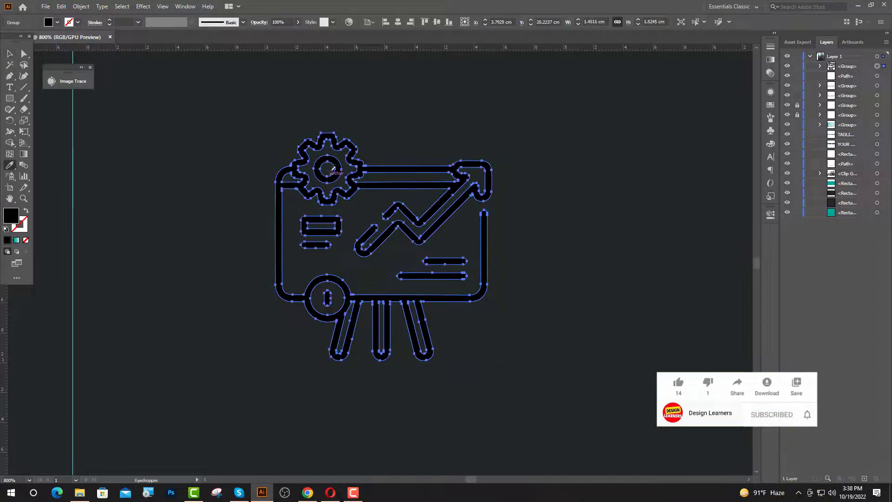
scroll(328, 174, "down", 3)
scroll(261, 181, "down", 2)
scroll(207, 226, "down", 2)
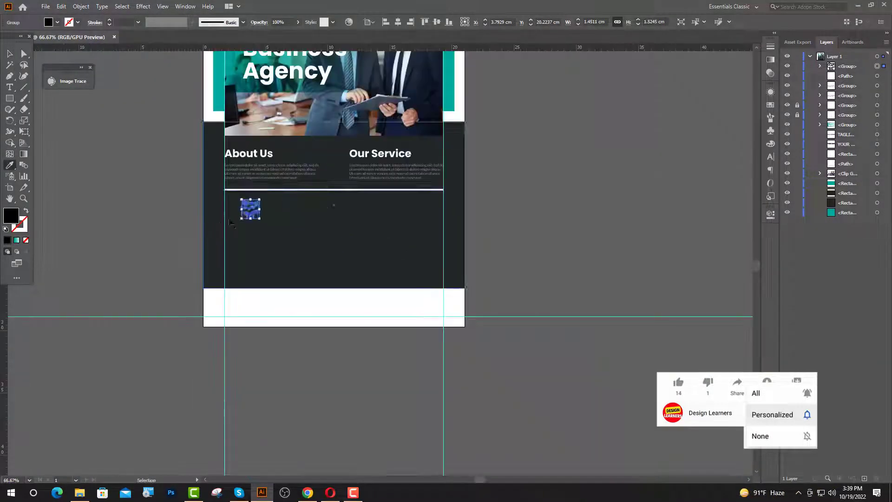
left_click(220, 112)
Move the teal icon slightly to the right.
key("v")
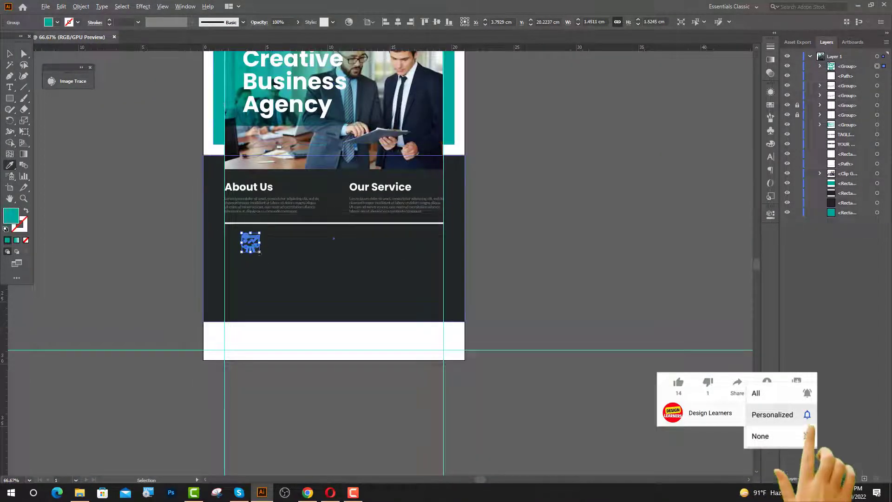
scroll(248, 235, "up", 4)
left_click_drag(253, 301, 286, 302)
scroll(286, 303, "down", 2)
scroll(230, 324, "down", 1)
left_click(60, 161)
Add 'Solved Your Business' below the icon in Poppins Bold 12 pt.
key("t")
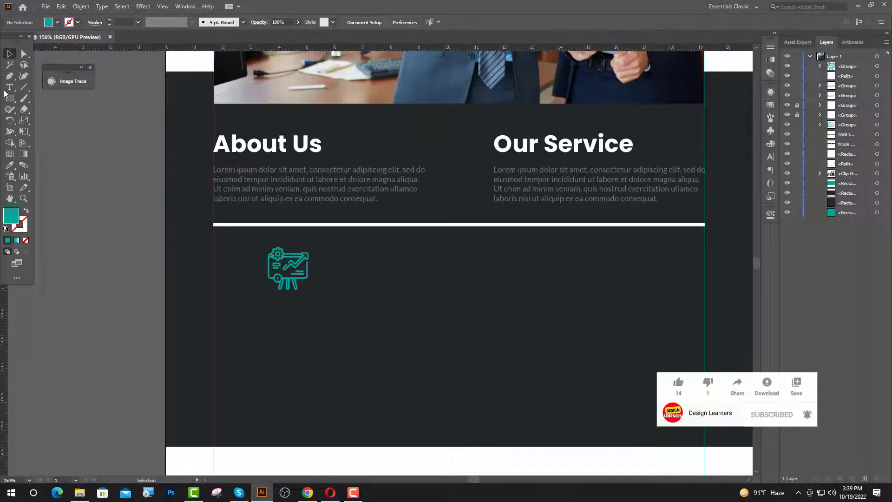
left_click(245, 301)
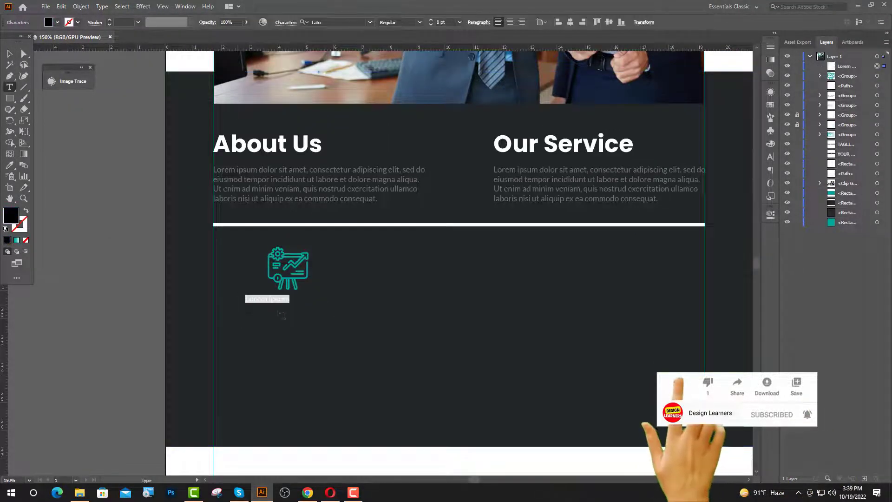
left_click(442, 22)
type("12")
left_click(336, 22)
type("po")
left_click(346, 241)
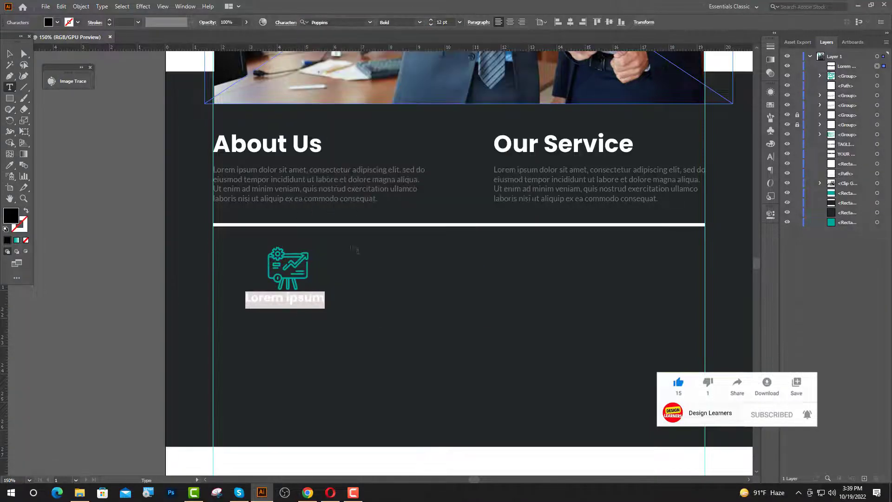
type("So")
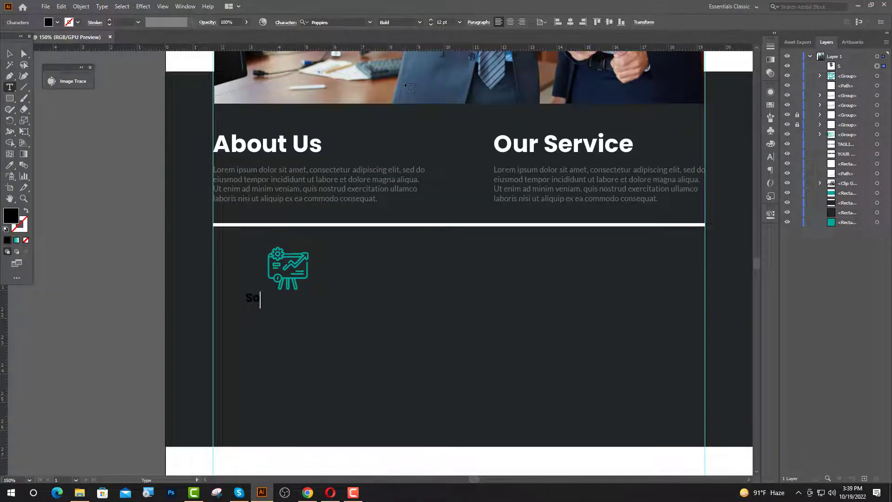
type("lved Your B")
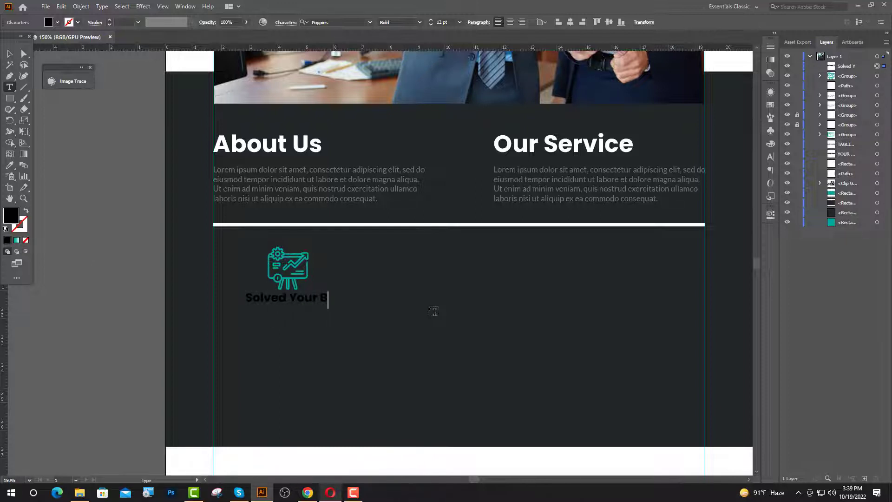
type("usiness")
key("Escape")
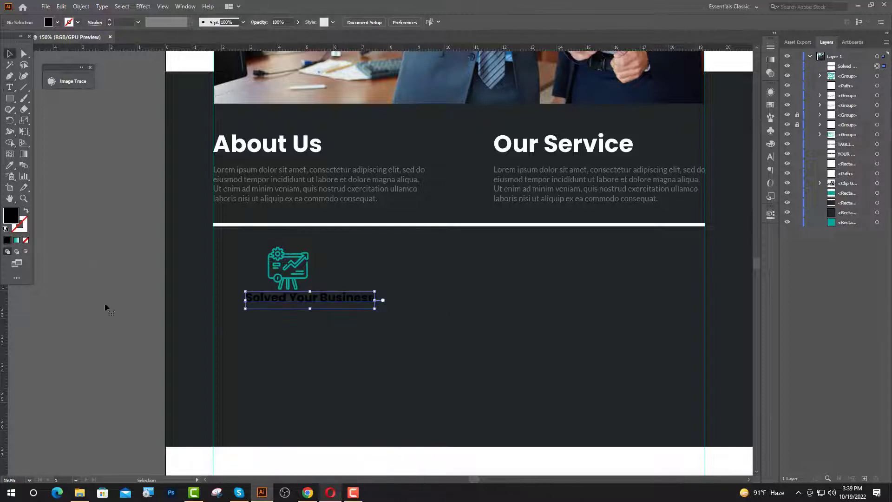
Make the heading white by sampling with the Eyedropper.
left_click(8, 168)
left_click(285, 457)
key("v")
left_click(321, 183)
Give the About Us and Our Service paragraphs a lighter grey fill.
left_click(819, 106)
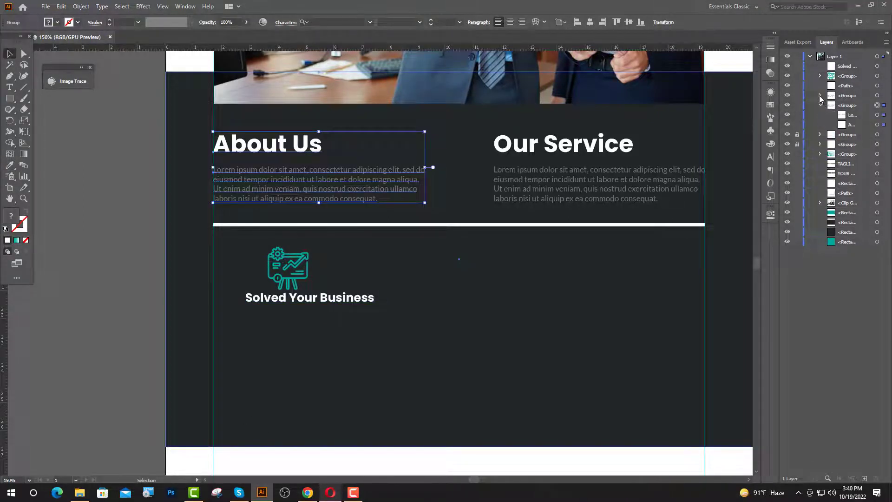
left_click(819, 96)
left_click(876, 105)
left_click(877, 134, "shift")
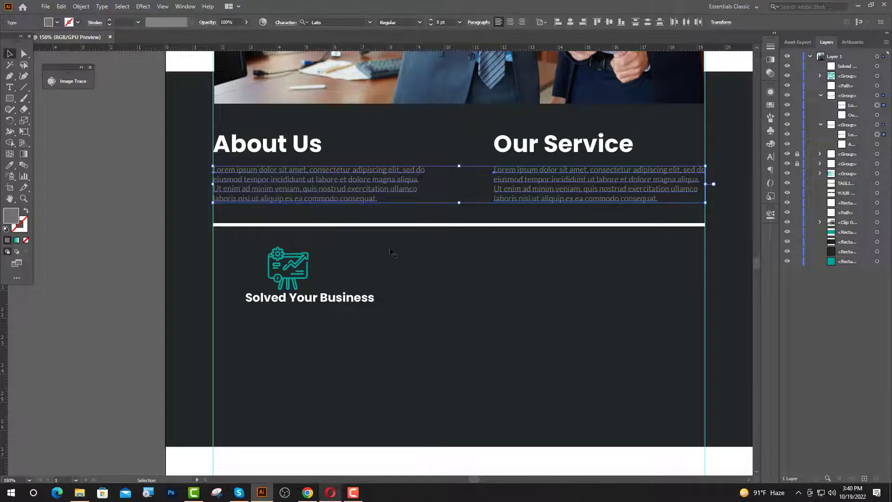
double_click(13, 217)
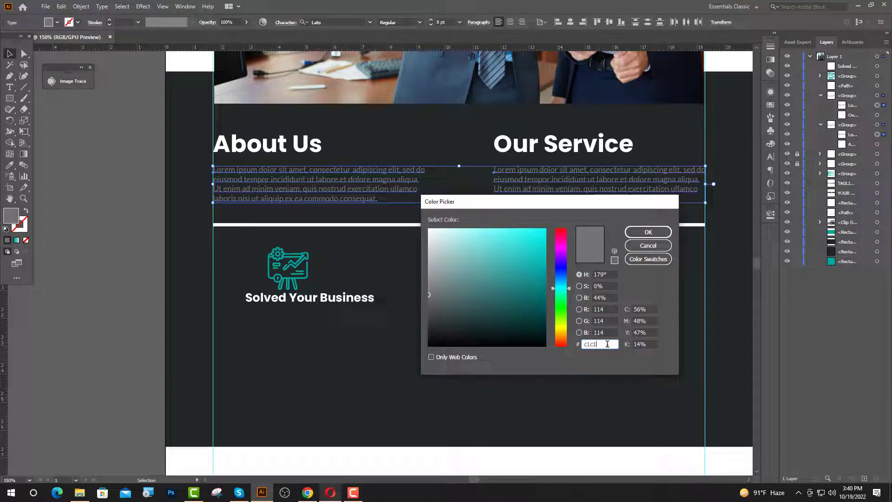
key("Return")
Centre the 'Solved Your Business' heading horizontally under the icon and lower it slightly.
left_click(607, 344)
left_click_drag(315, 301, 301, 303)
left_click(304, 276, "shift")
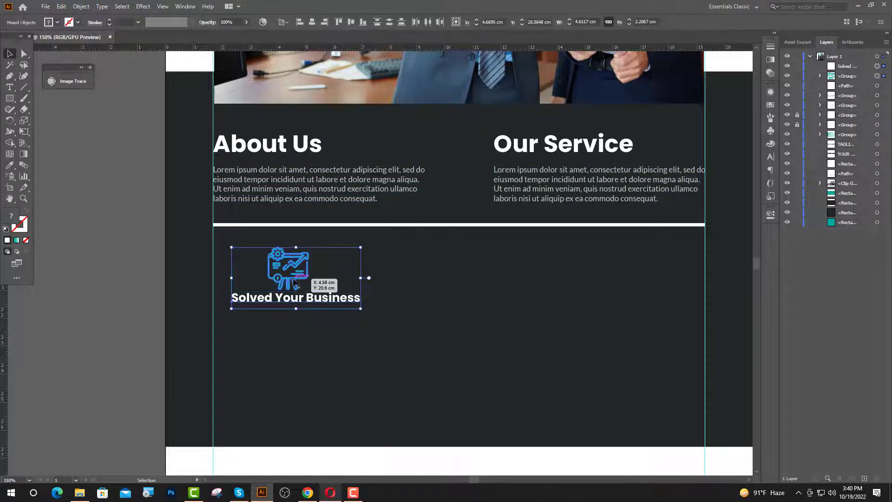
left_click(311, 23)
left_click(291, 298, "shift")
left_click_drag(290, 298, 290, 308)
Shift the icon and heading slightly to the left.
left_click(288, 277, "shift")
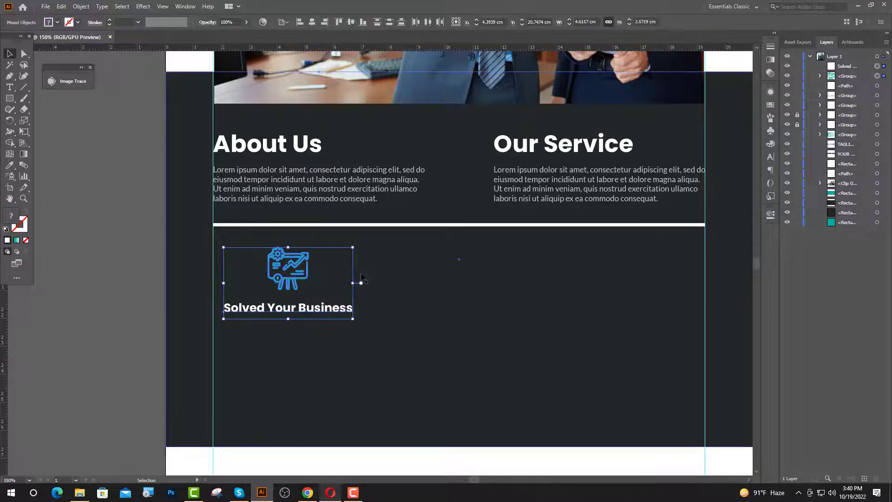
key("Left")
key("Left")
left_click(116, 158)
Add a Lato Regular text box below the heading styled like the About Us paragraph.
left_click(9, 87)
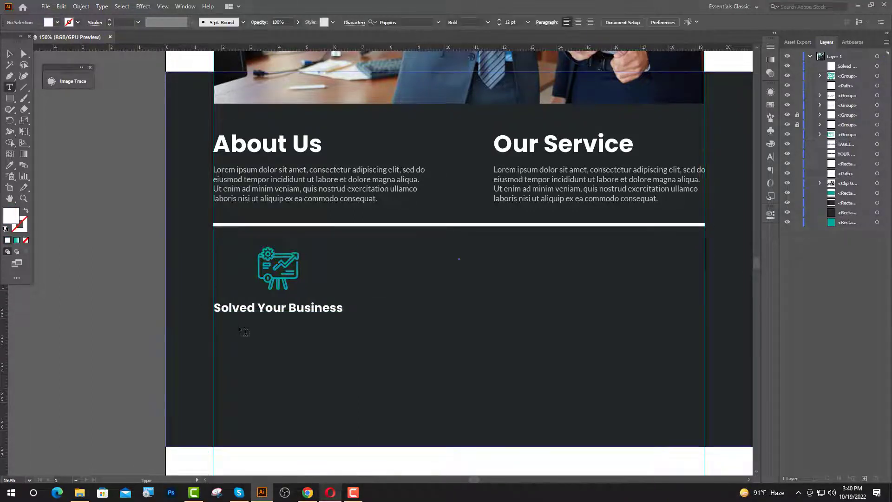
left_click_drag(219, 340, 299, 324)
left_click(332, 22)
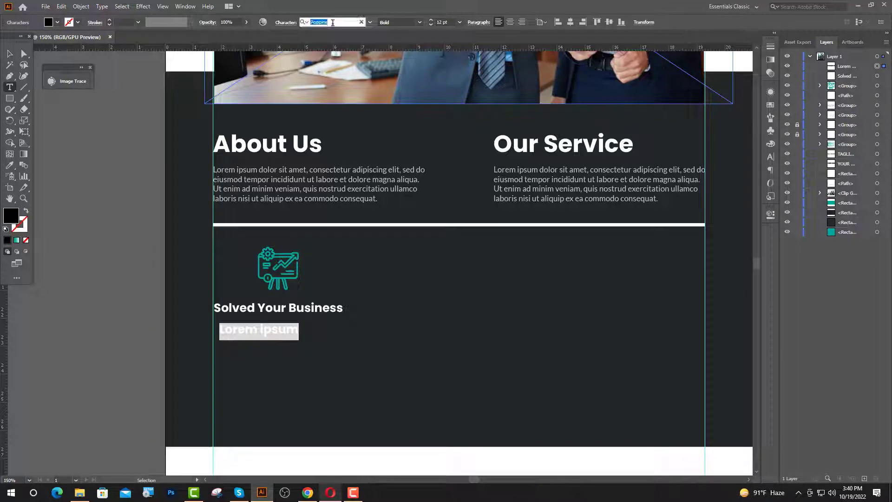
type("la")
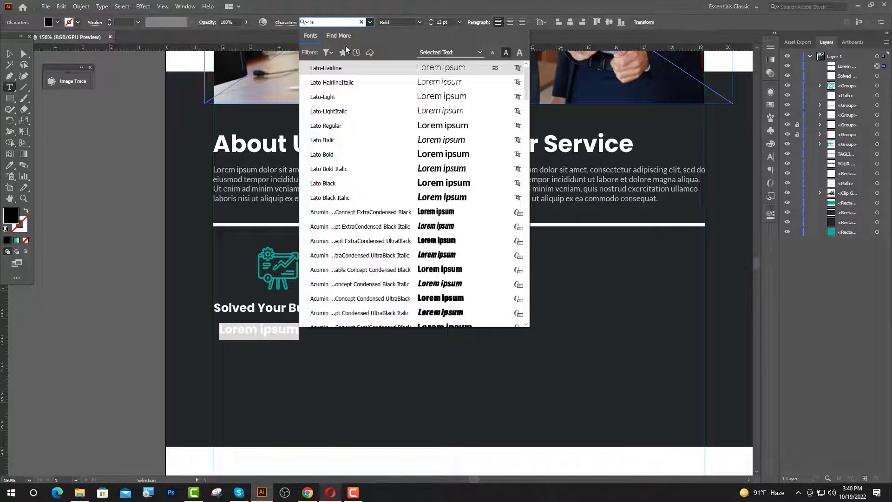
left_click(339, 125)
left_click(10, 166)
left_click(273, 186)
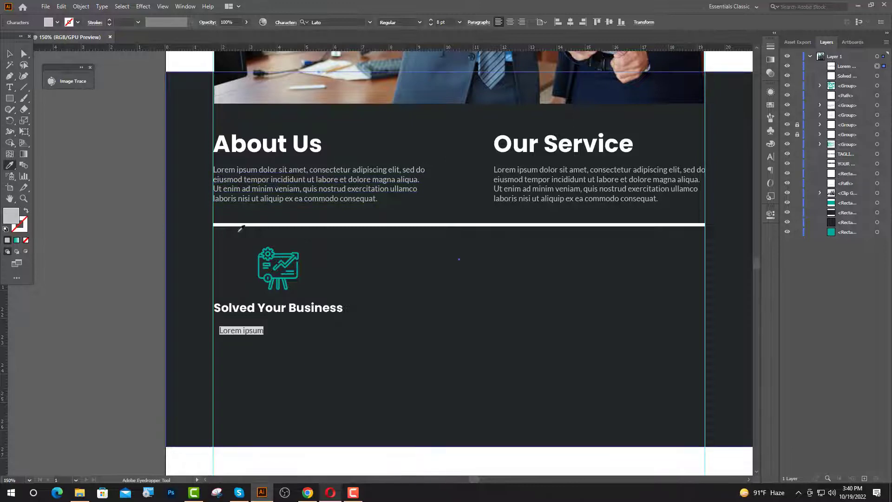
Copy the opening Lorem Ipsum passage from lipsum.com in Chrome.
scroll(295, 432, "up", 2)
left_click(308, 492)
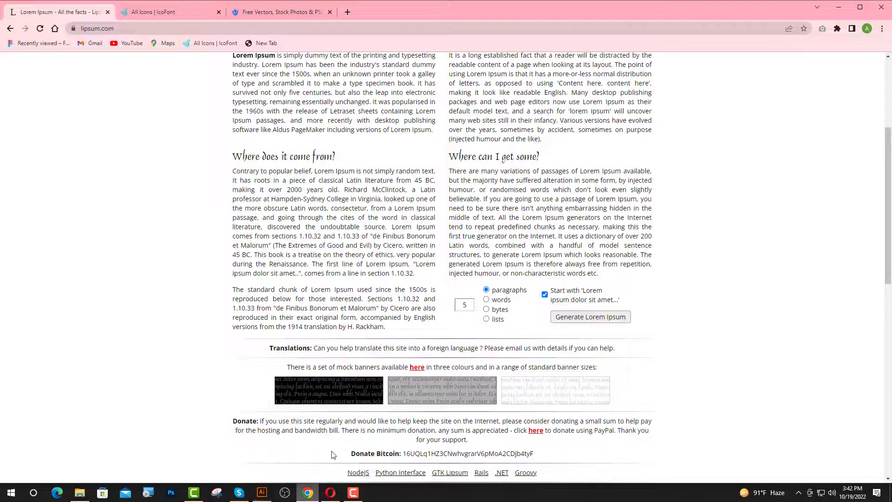
scroll(341, 380, "down", 4)
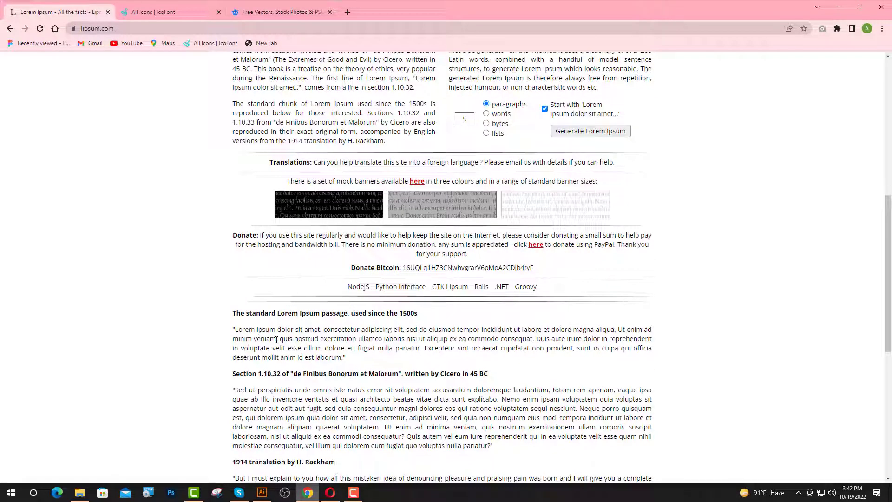
left_click_drag(264, 340, 241, 331)
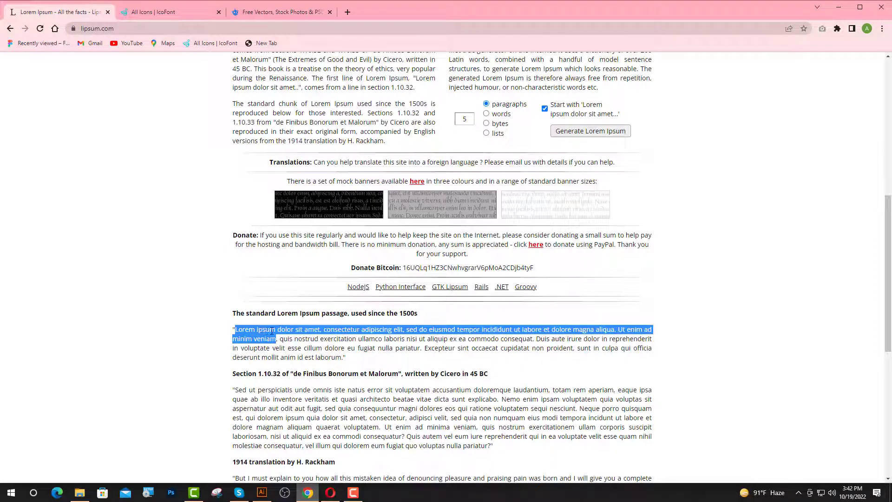
left_click(262, 492)
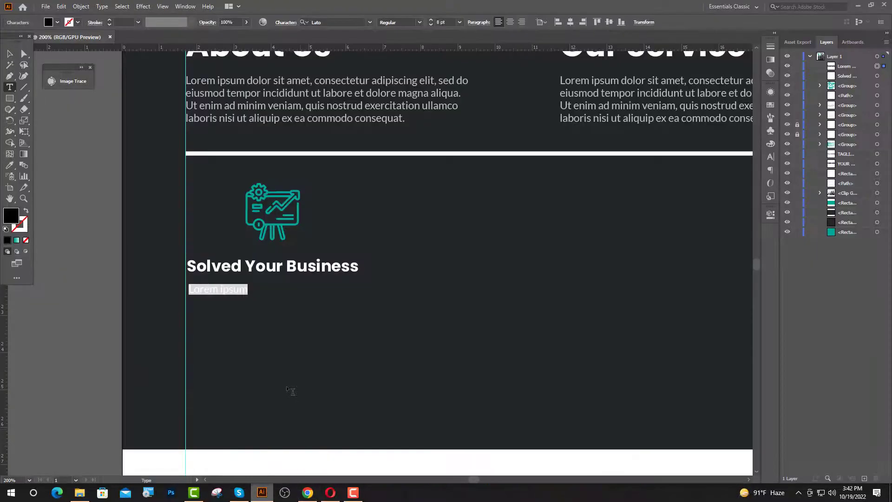
Paste the Lorem ipsum text and break it into four lines.
key("ctrl+v")
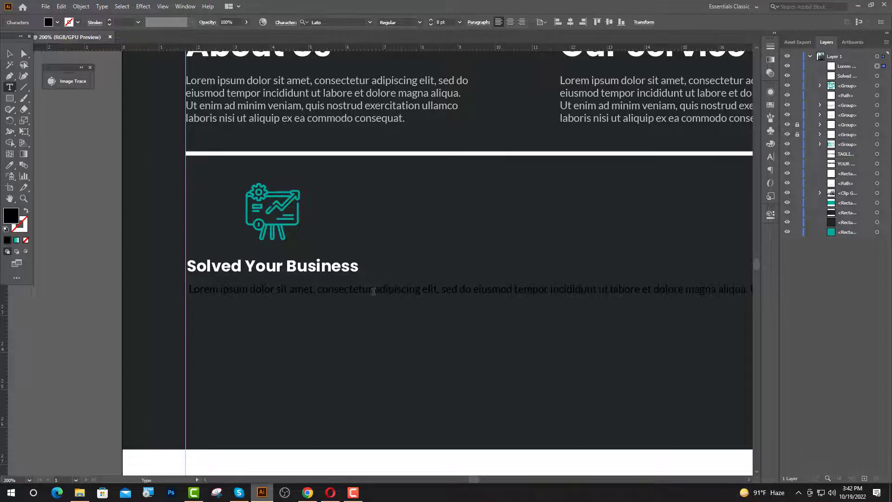
key("Return")
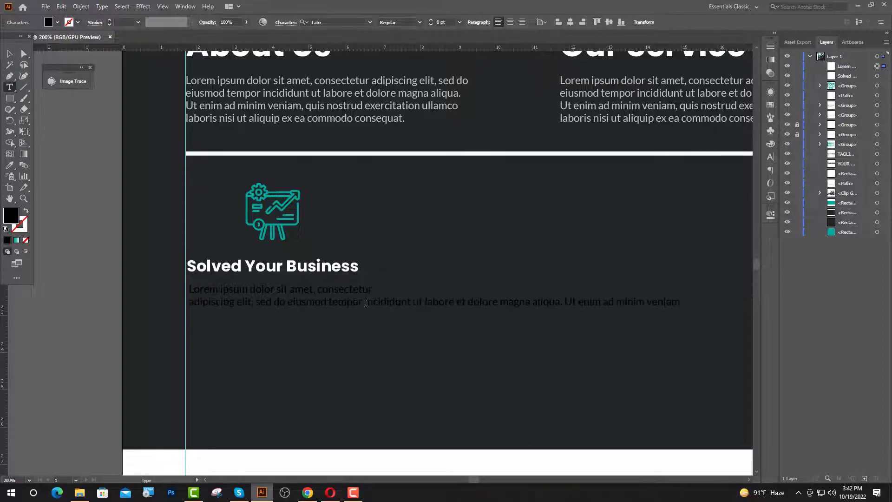
key("Return")
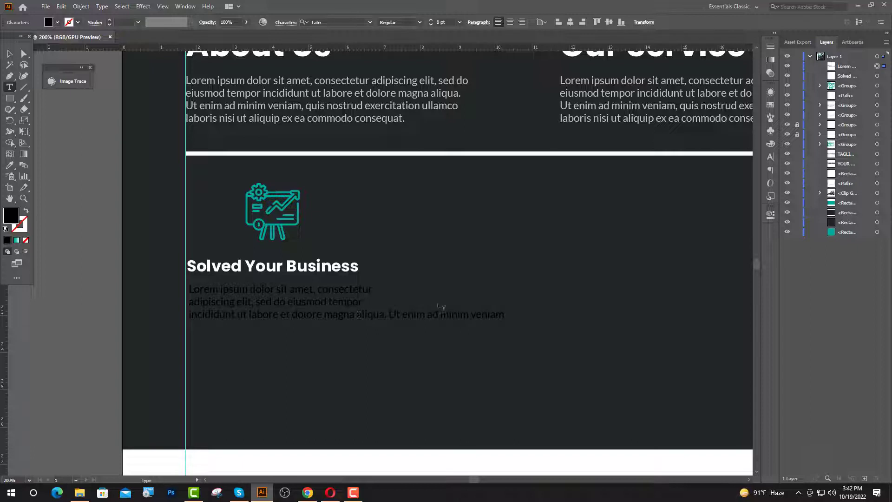
key("Return")
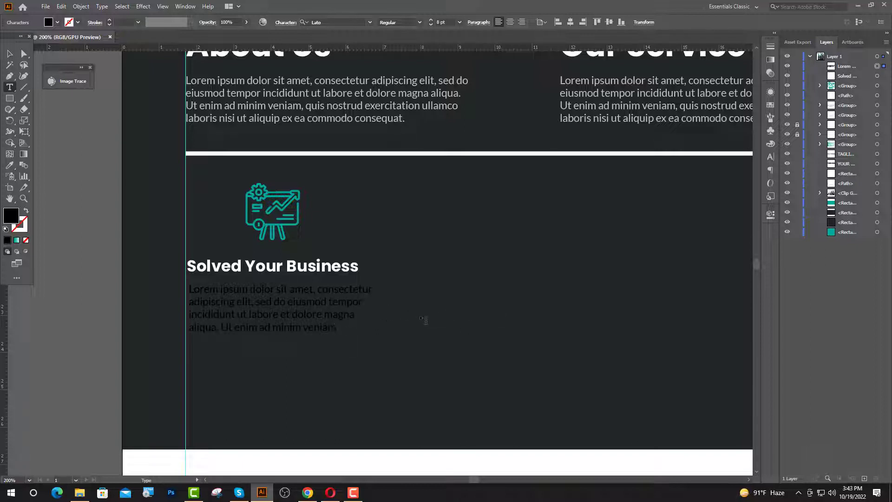
key("Escape")
Give the paragraph the About Us text colour and align it with the heading.
key("i")
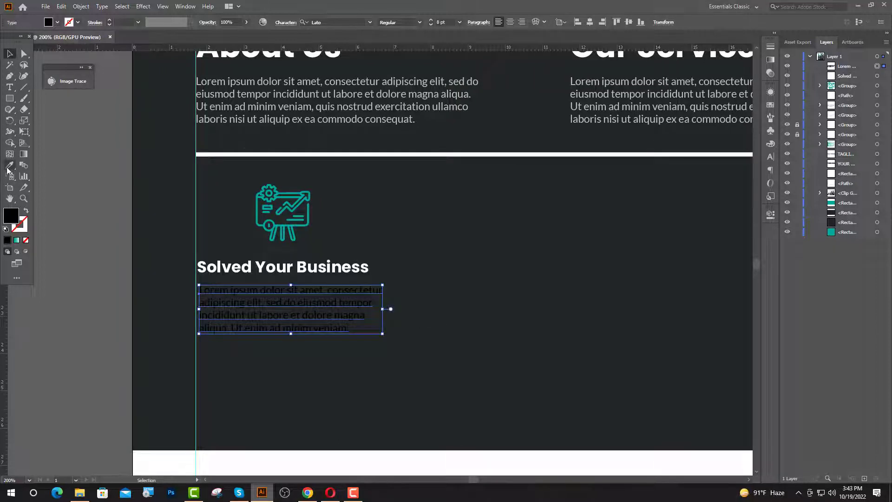
left_click(333, 119)
scroll(305, 269, "down", 1)
key("v")
left_click(298, 251, "shift")
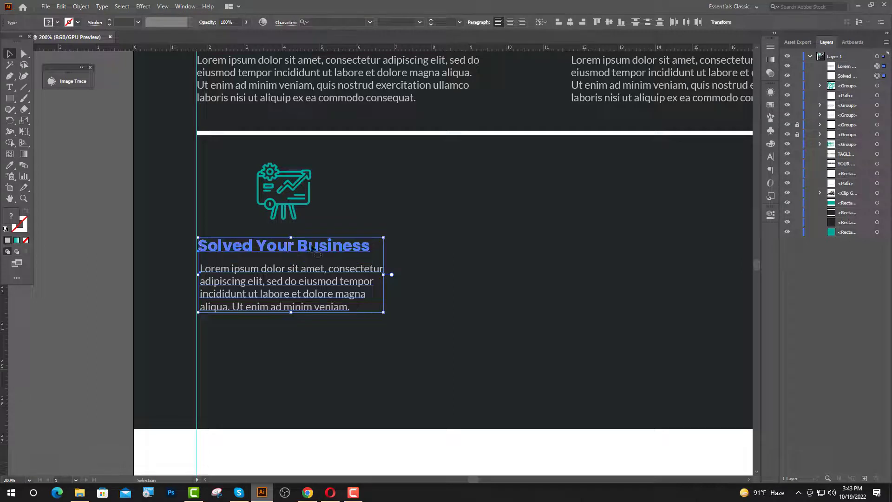
left_click(557, 23)
Nudge the paragraph, then the heading with it, into place below the icon.
left_click(363, 290)
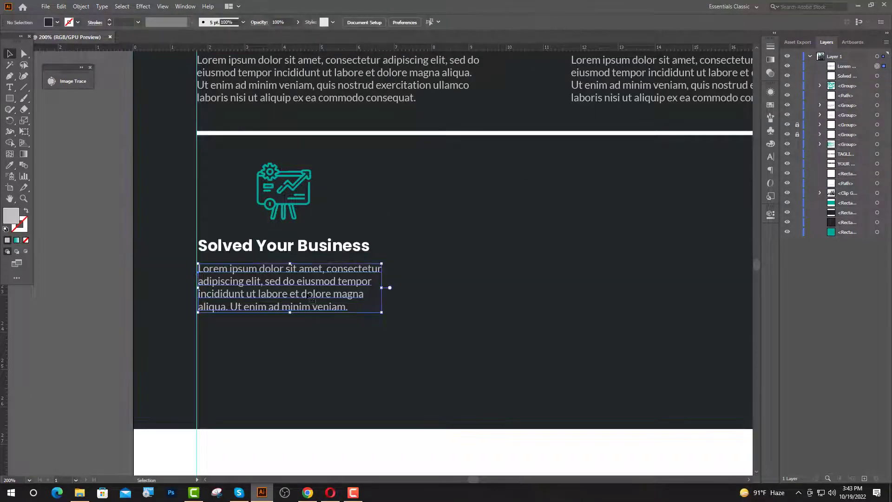
key("shift+Up")
key("shift+Up")
key("Down")
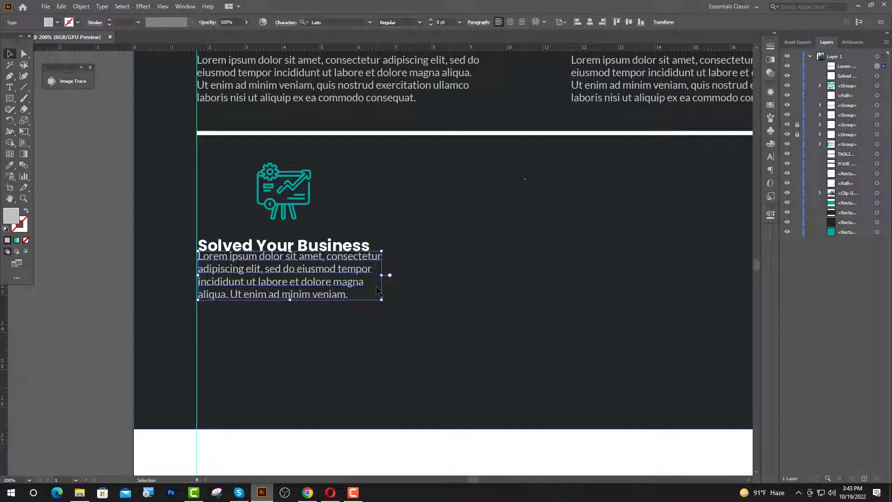
key("shift+Down")
key("shift+Down")
key("shift+Down")
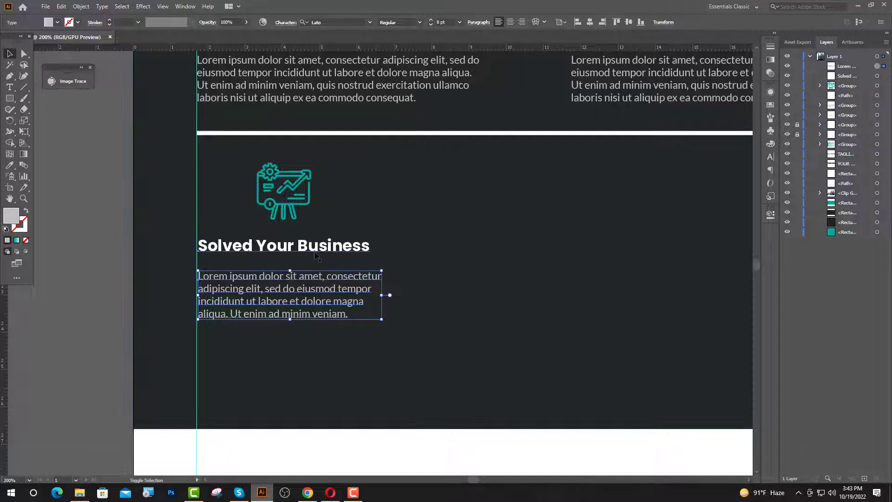
left_click(349, 248, "shift")
key("shift+Up")
key("shift+Up")
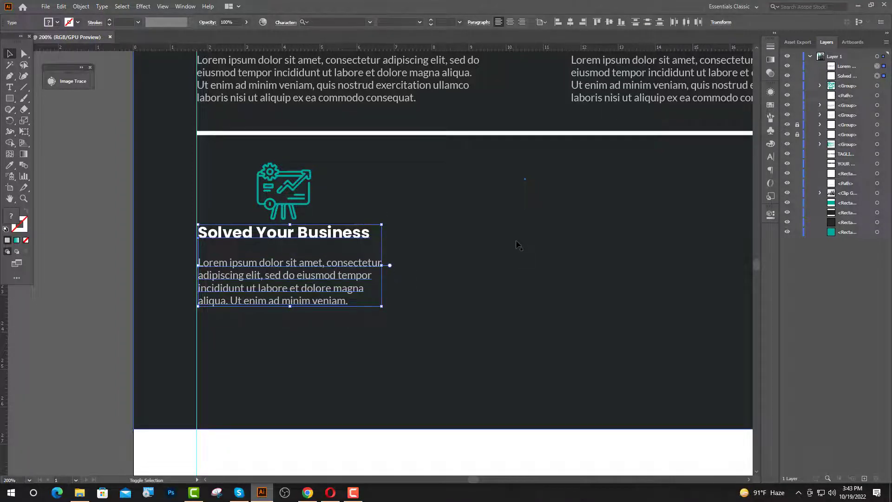
key("shift+Up")
key("Down")
key("shift+Down")
key("shift+Down")
key("shift+Down")
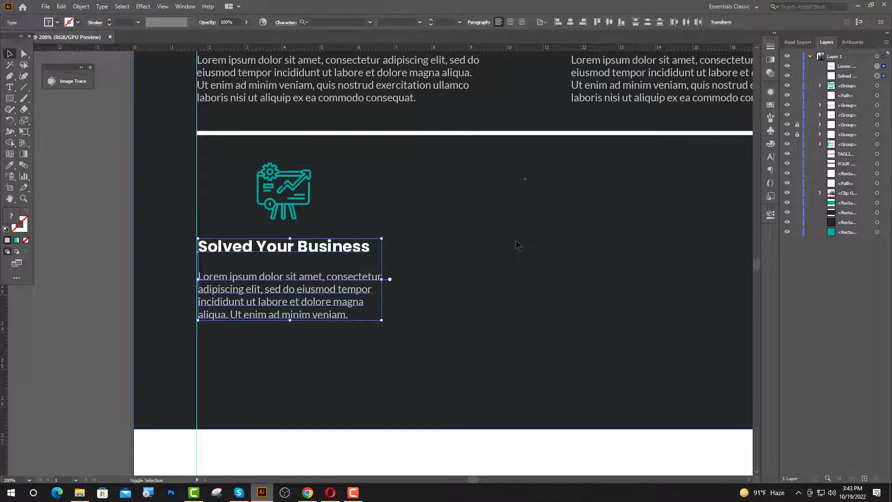
left_click(518, 245)
Centre the paragraph's lines and shift it right under the heading.
left_click(223, 279)
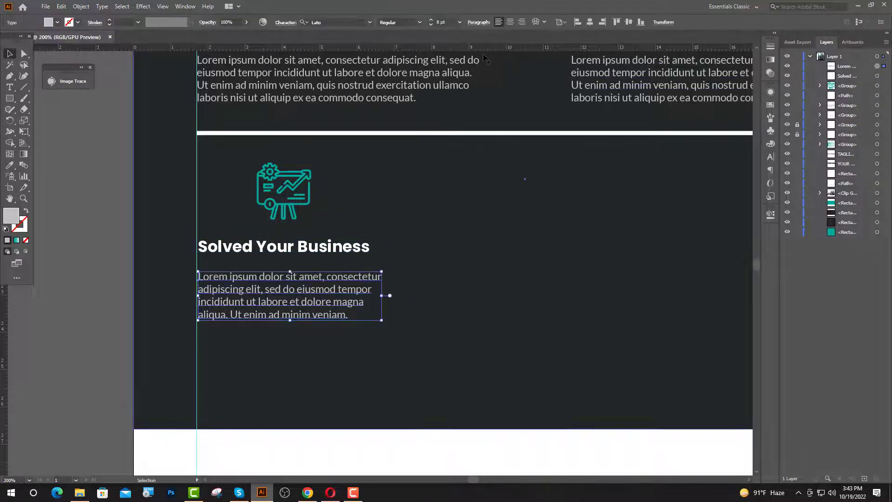
left_click(510, 22)
left_click_drag(186, 307, 276, 307)
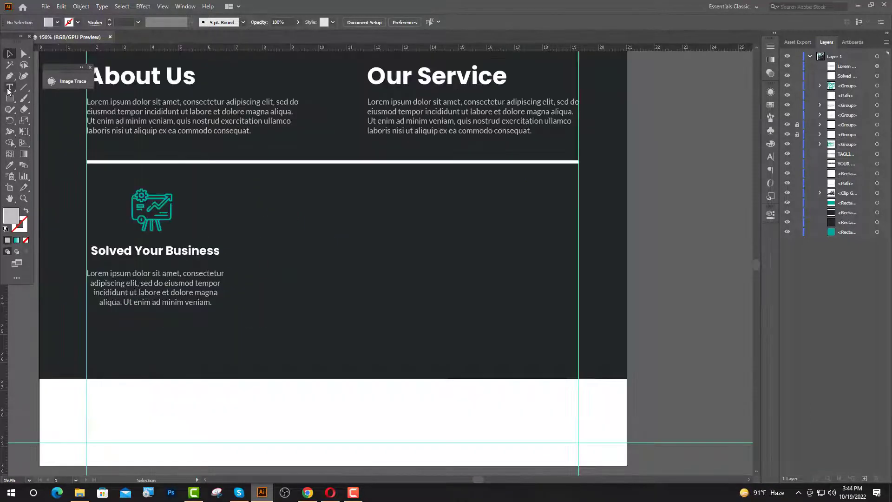
Draw a vertical line and give it the white rule's stroke.
left_click(10, 76)
left_click(131, 188)
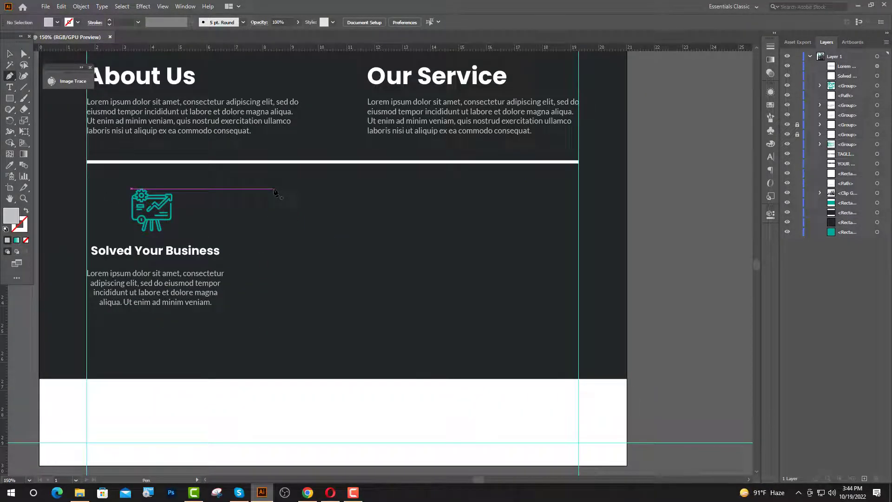
left_click(274, 189)
left_click(274, 315, "shift")
left_click(10, 54)
left_click(10, 165)
left_click(117, 161)
left_click(10, 54)
left_click(274, 408)
Vertically align the divider with the first service column.
left_click(274, 285)
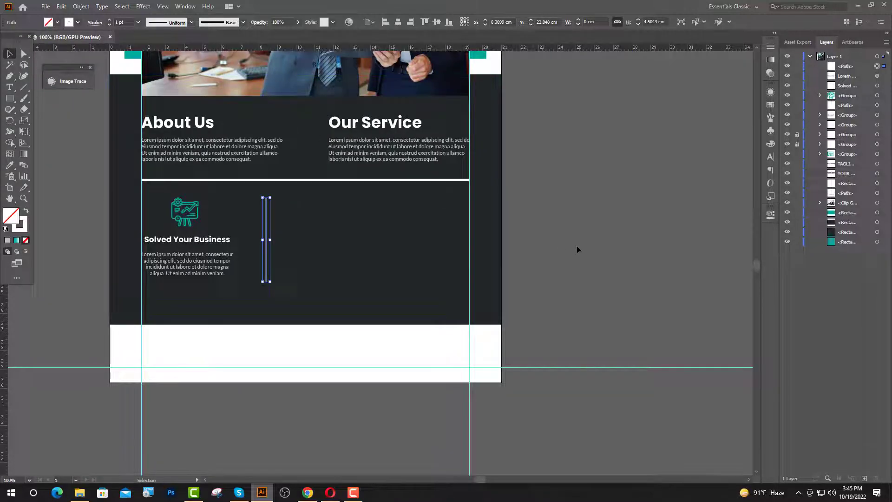
scroll(265, 239, "up", 2)
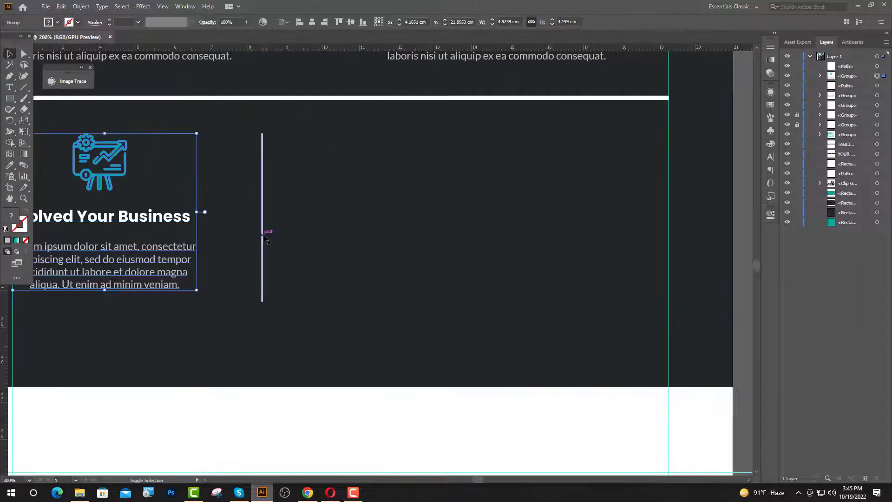
left_click(263, 240, "shift")
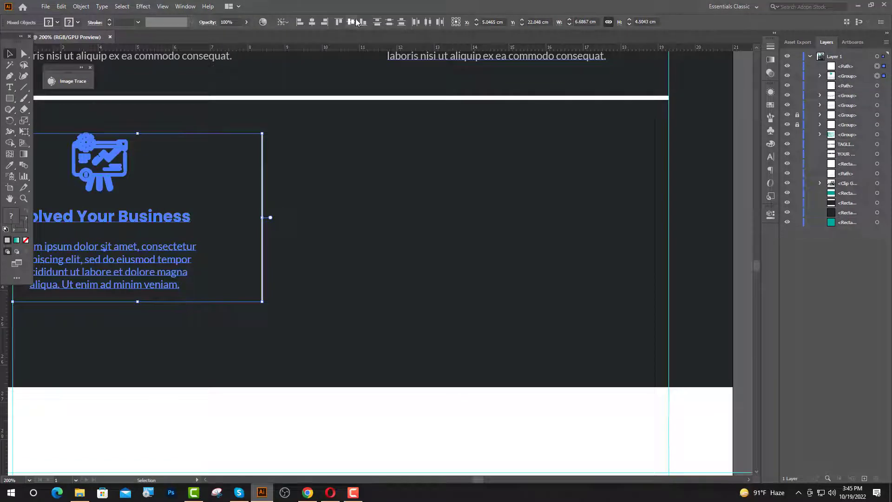
left_click(352, 22)
key("ctrl+shift+a")
scroll(445, 255, "down", 1)
Nudge the vertical divider into place just right of the column.
left_click(309, 248)
scroll(314, 242, "down", 1)
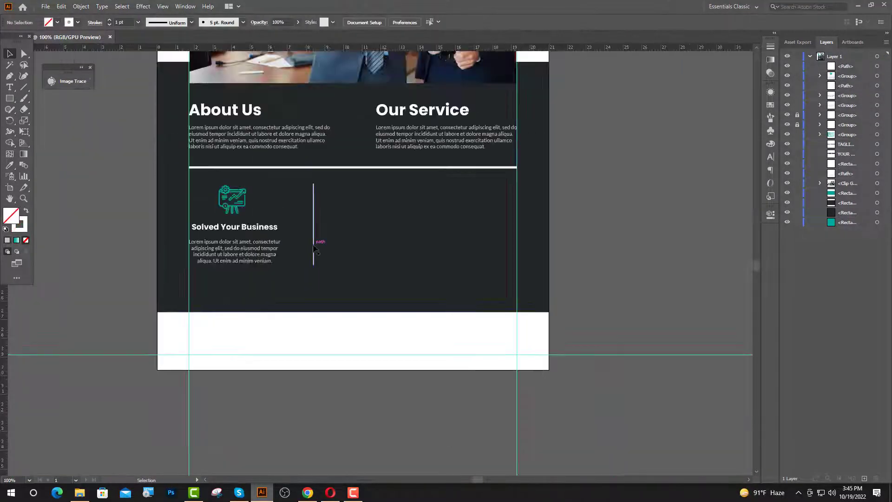
key("shift+Left")
key("shift+Left")
key("shift+Left")
key("shift+Left")
key("shift+Left")
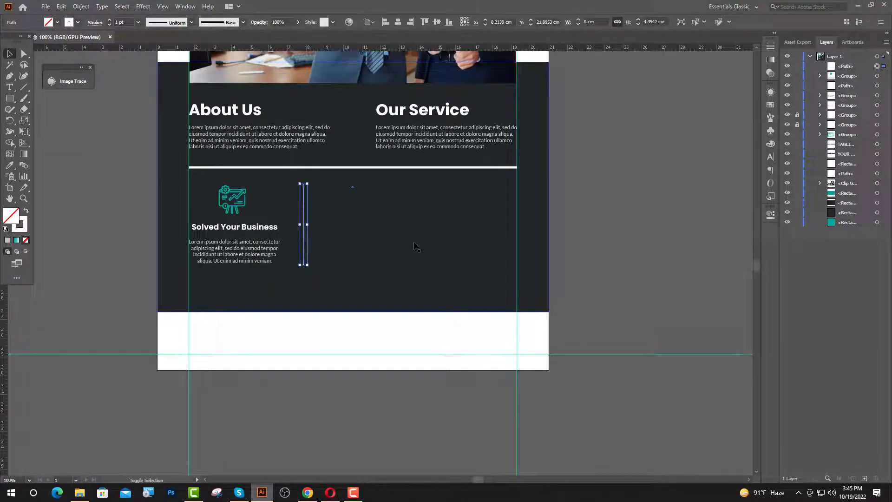
key("Right")
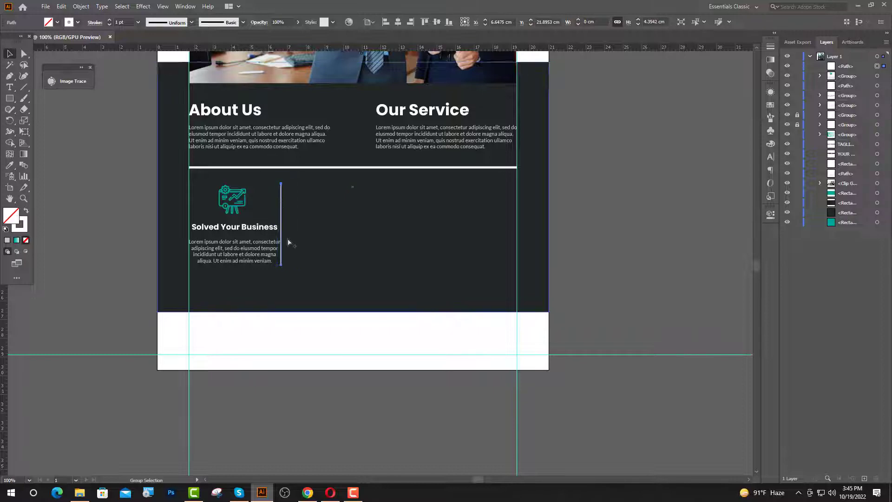
scroll(287, 240, "up", 2)
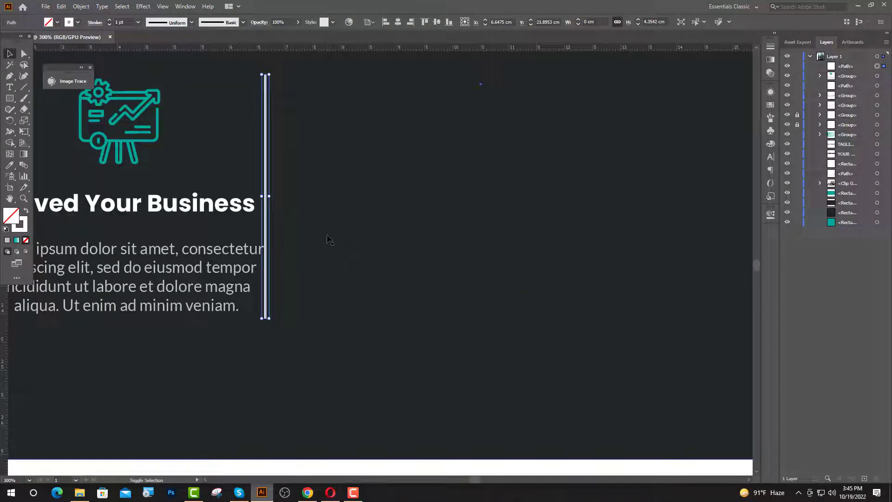
key("shift+Right")
key("shift+Right")
key("shift+Right")
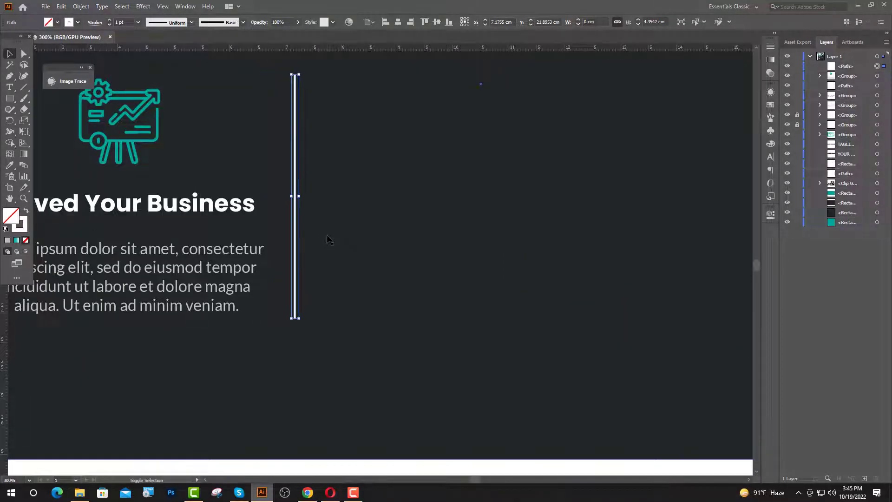
scroll(350, 283, "down", 2)
Duplicate the feature column and its divider twice to make three columns.
left_click(351, 283, "shift")
left_click_drag(351, 283, 504, 284)
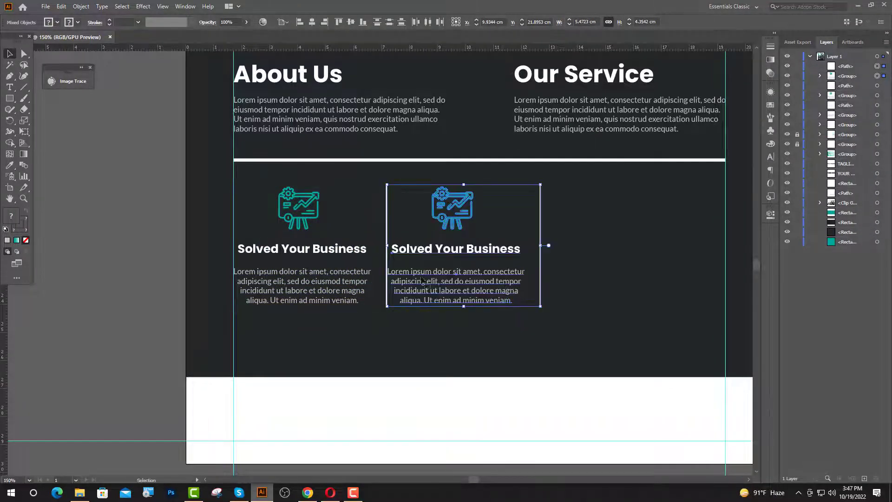
scroll(399, 276, "up", 3)
key("shift+Right")
key("shift+Right")
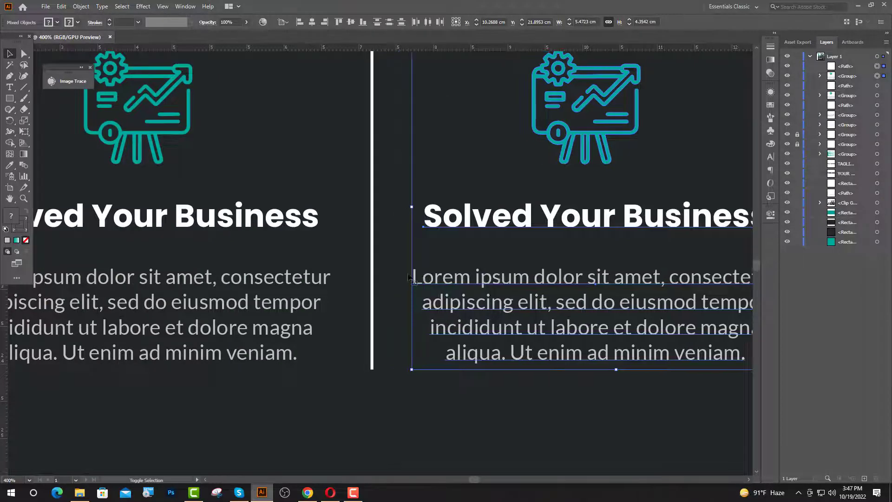
key("ctrl+1")
left_click(390, 295)
left_click_drag(368, 297, 473, 297)
scroll(472, 297, "up", 1)
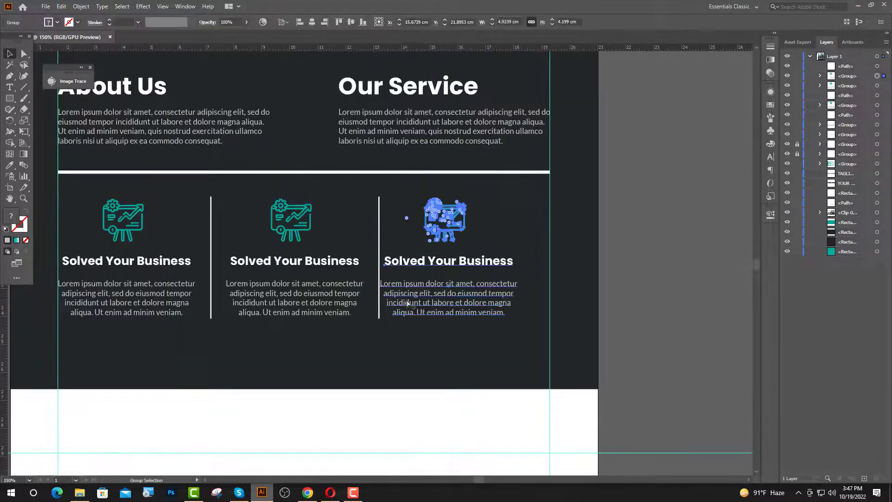
key("shift+Right")
key("shift+Right")
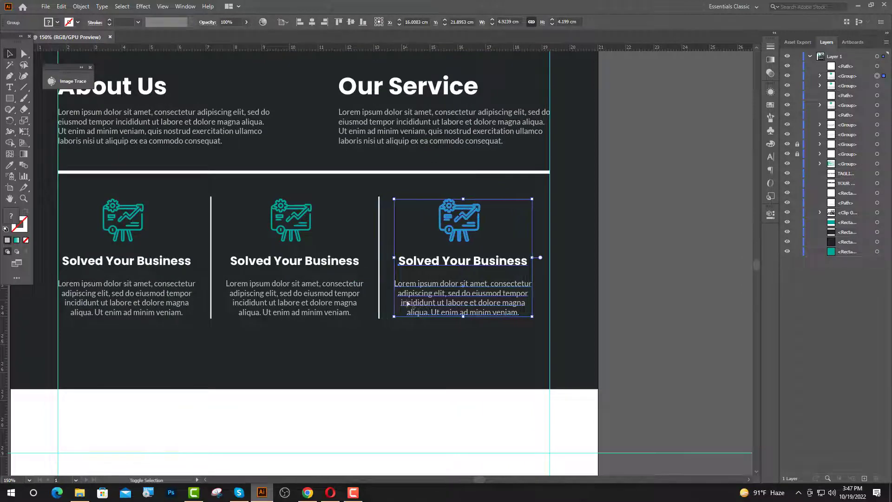
scroll(407, 302, "down", 1)
Group the three feature columns and centre the group horizontally on the artboard.
left_click(389, 301, "shift")
left_click(361, 302, "shift")
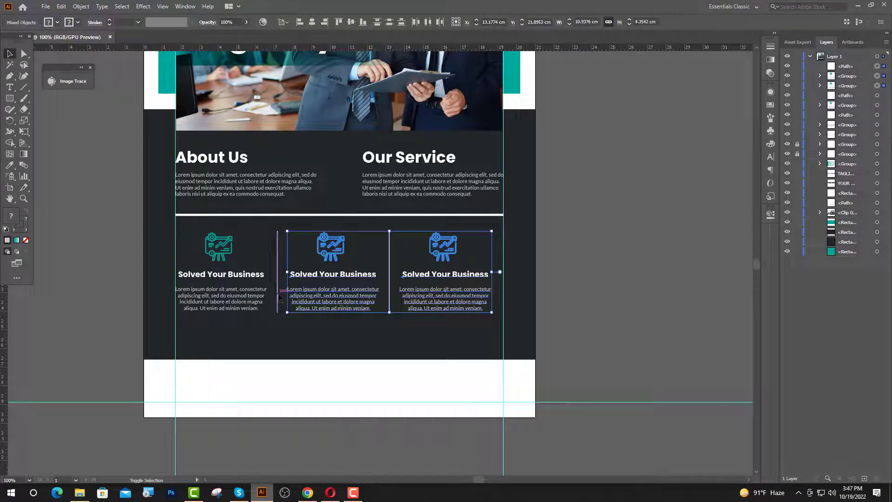
left_click(256, 300, "shift")
key("ctrl+g")
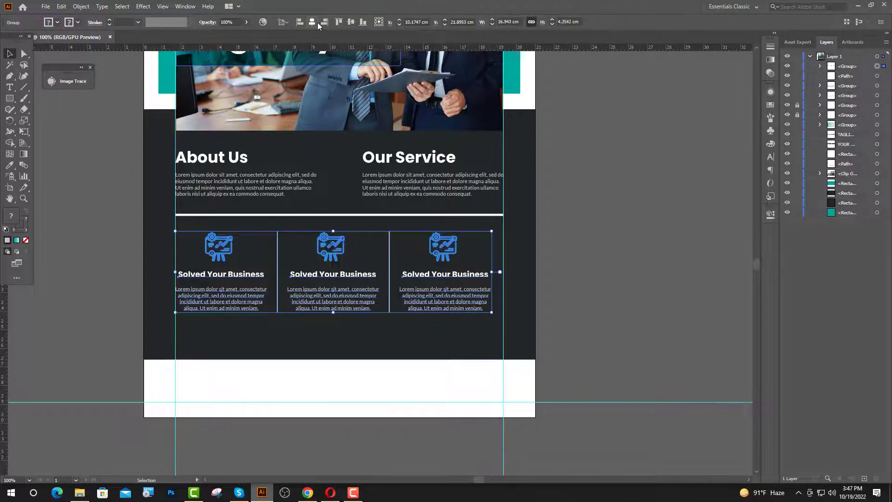
left_click(314, 21)
left_click(587, 181)
key("ctrl+minus")
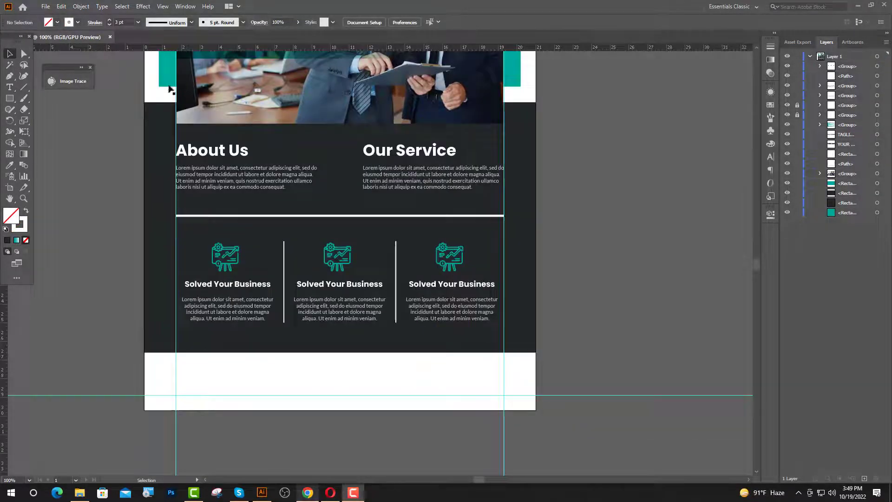
Bring like.png from the desktop into the flyer, resized and placed near the middle icon.
left_click(858, 6)
left_click_drag(199, 27, 272, 315)
left_click_drag(267, 443, 344, 278)
left_click_drag(342, 150, 348, 265)
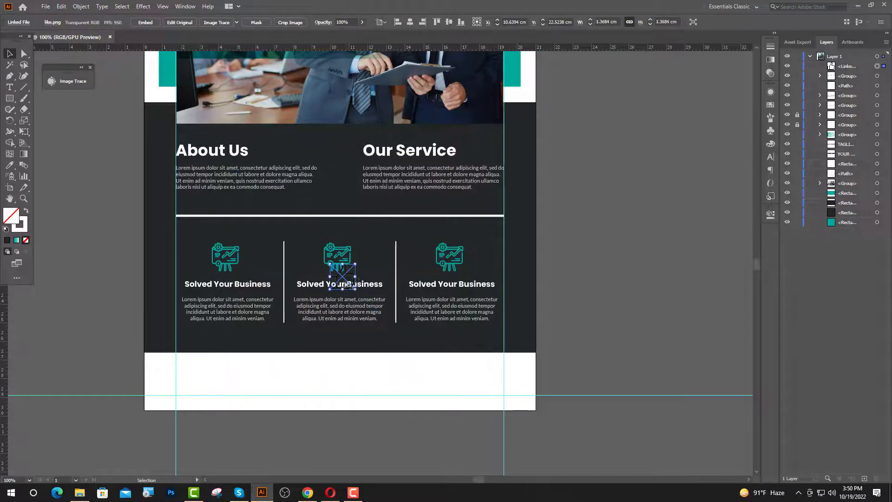
scroll(333, 273, "up", 6)
left_click_drag(352, 305, 308, 159)
scroll(360, 142, "up", 2)
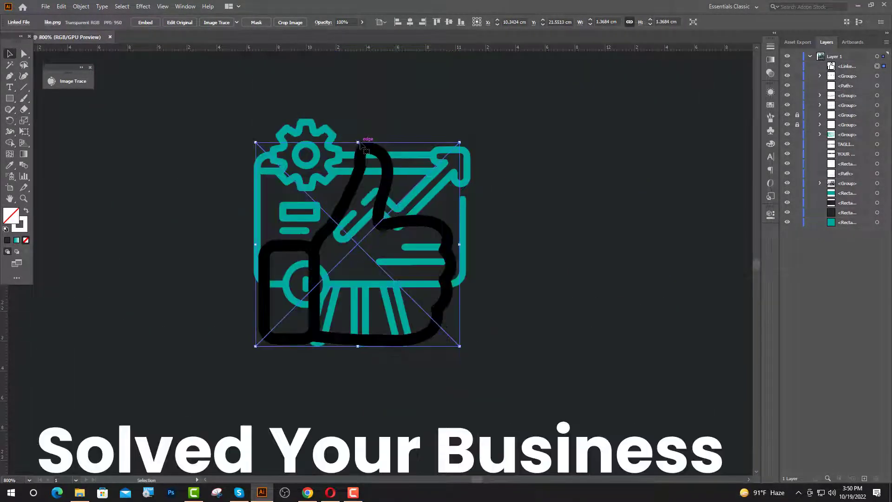
left_click_drag(358, 142, 358, 117)
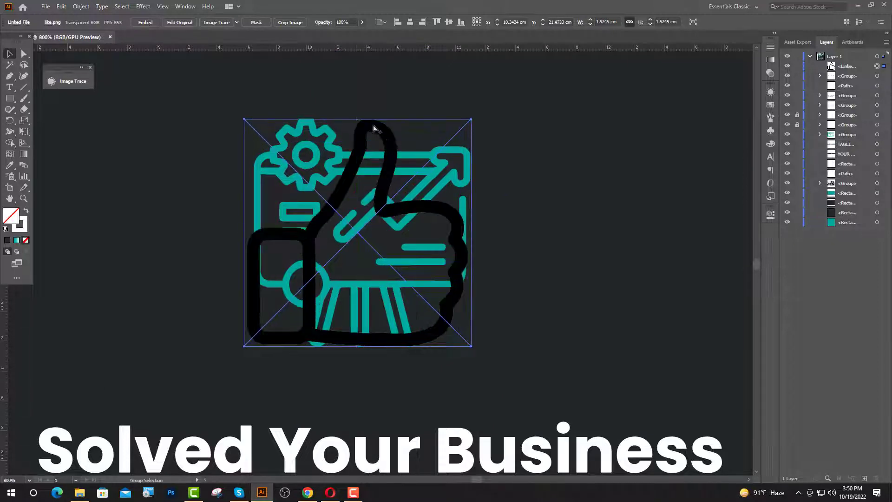
scroll(373, 128, "up", 4)
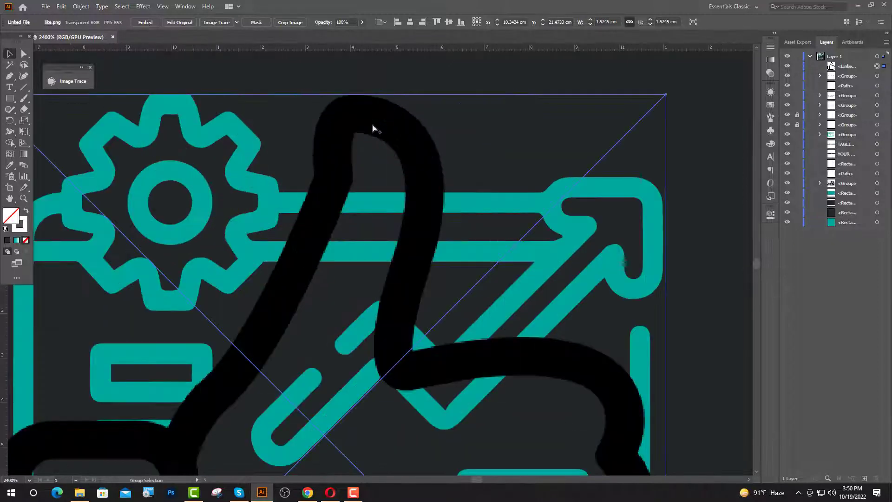
Image Trace and Expand the thumbs-up, then delete its white fill shapes.
left_click(213, 23)
left_click(234, 22)
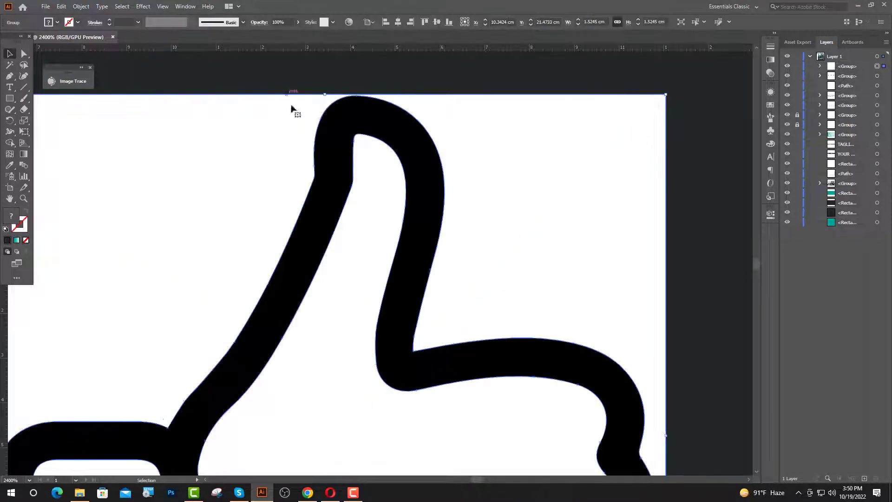
scroll(288, 103, "down", 3)
left_click(24, 54)
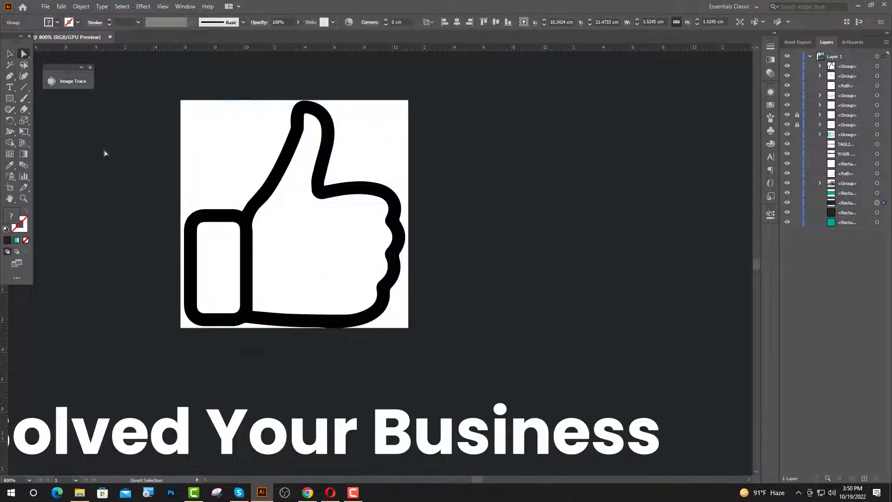
left_click(298, 220)
left_click(215, 259, "shift")
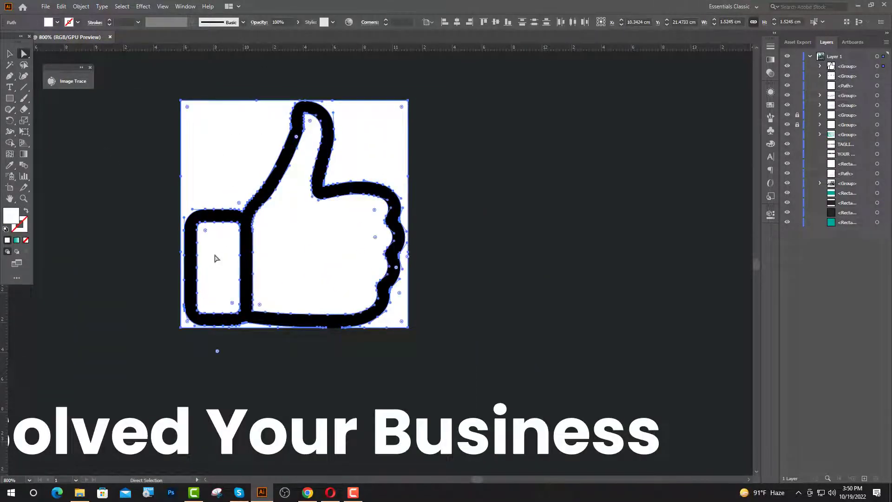
key("Delete")
Colour the thumbs-up outline with the icon teal using the Eyedropper.
key("v")
left_click(251, 215)
left_click(10, 165)
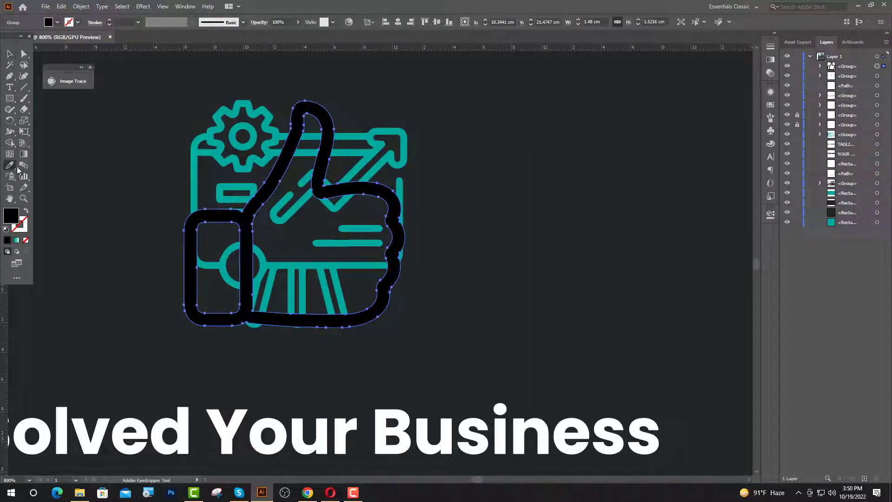
left_click(194, 182)
key("v")
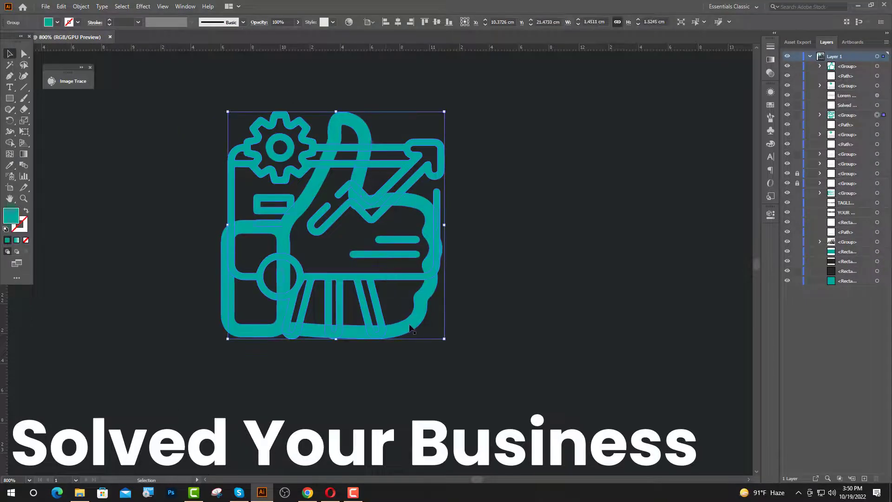
Centre the thumbs-up on the old gear-chart icon, then delete the old icon.
left_click(411, 328, "shift")
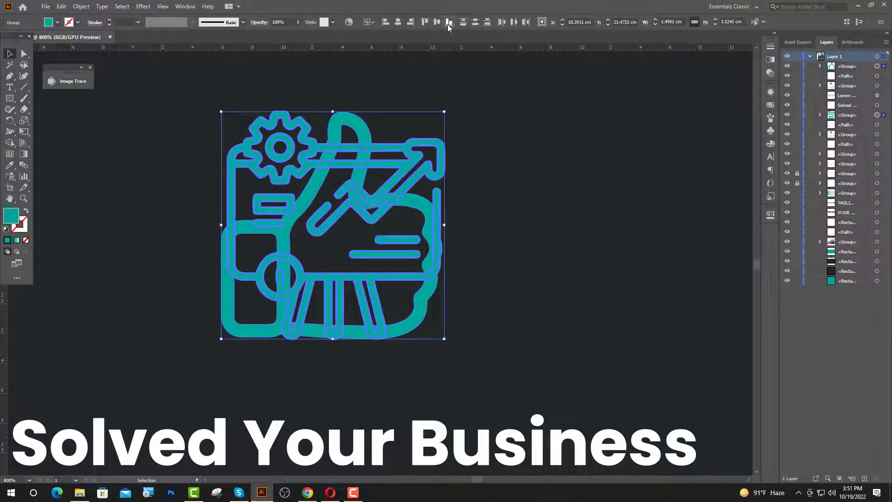
key("ctrl+minus")
left_click(398, 22)
left_click(349, 188)
left_click(348, 188)
key("Delete")
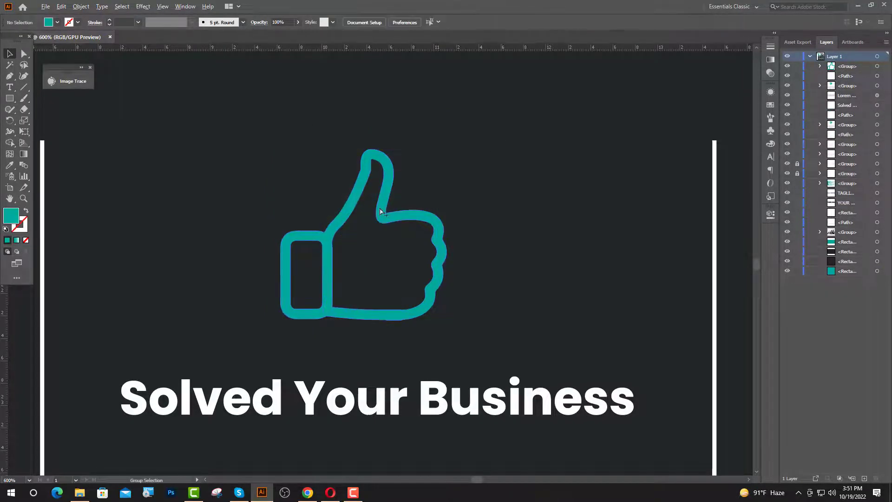
key("ctrl+minus")
key("ctrl+minus")
key("ctrl+minus")
scroll(376, 260, "down", 2)
Retype the middle column's heading as 'Professional Support'.
left_click(10, 88)
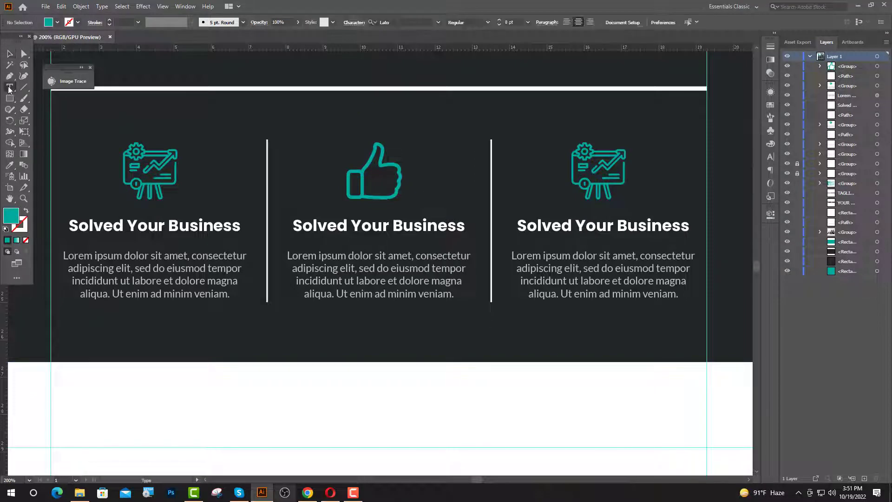
left_click_drag(465, 231, 292, 234)
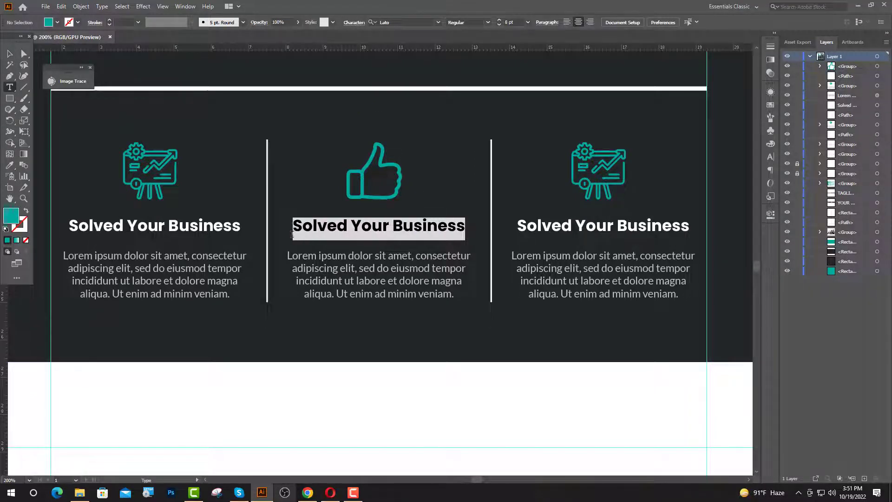
type("Professional S")
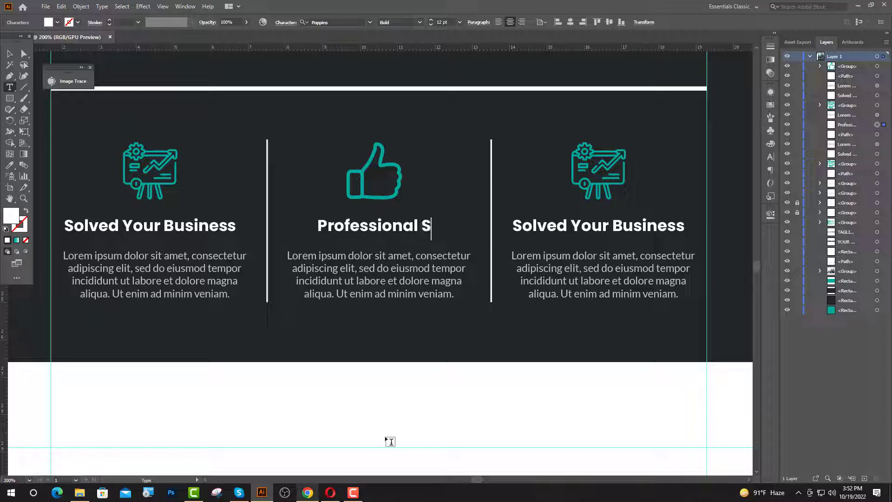
type("upport")
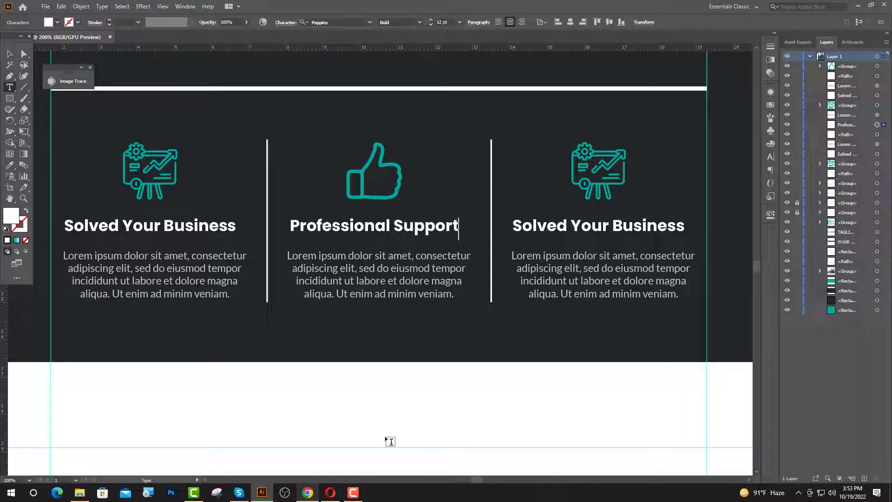
key("Escape")
scroll(237, 338, "down", 2)
scroll(470, 245, "up", 1)
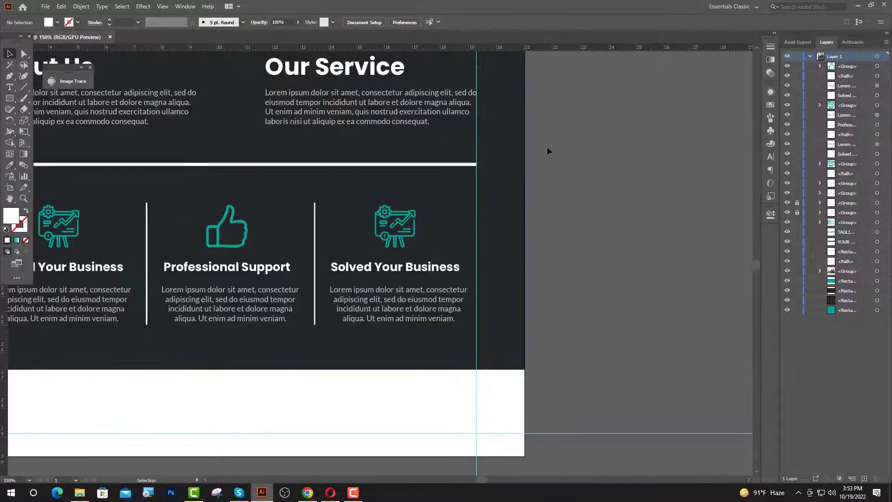
Drag management.png from the desktop into the flyer, shrink it, and set it over the third icon.
left_click(857, 6)
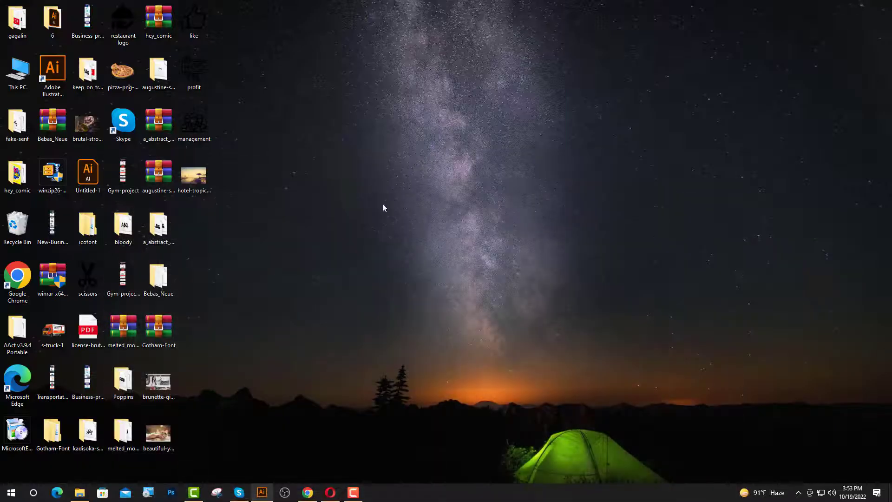
left_click_drag(198, 126, 338, 306)
left_click_drag(337, 99, 339, 261)
scroll(340, 309, "up", 2)
left_click_drag(338, 316, 422, 217)
scroll(440, 145, "down", 1)
scroll(442, 143, "up", 3)
scroll(463, 178, "up", 1)
scroll(423, 223, "up", 1)
scroll(435, 260, "up", 2)
left_click_drag(412, 290, 441, 284)
Scale the management image to 1.52 cm, then Image Trace and Expand it.
scroll(442, 283, "up", 2)
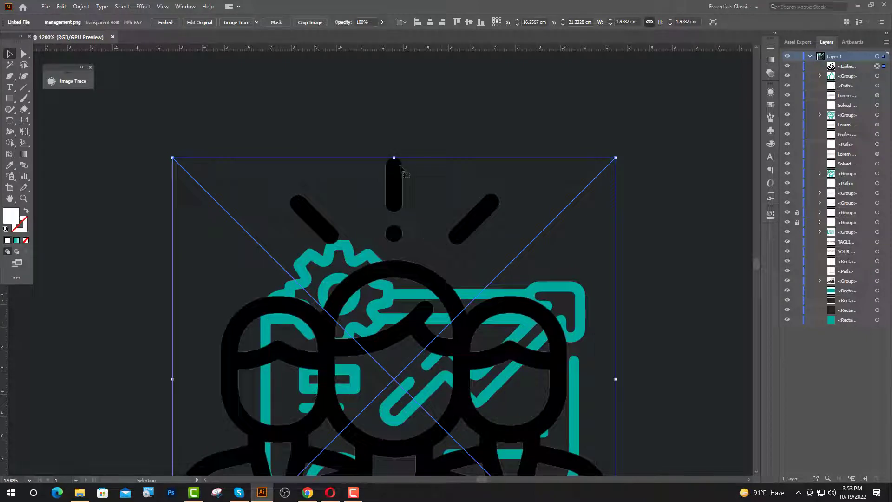
left_click_drag(394, 158, 394, 236)
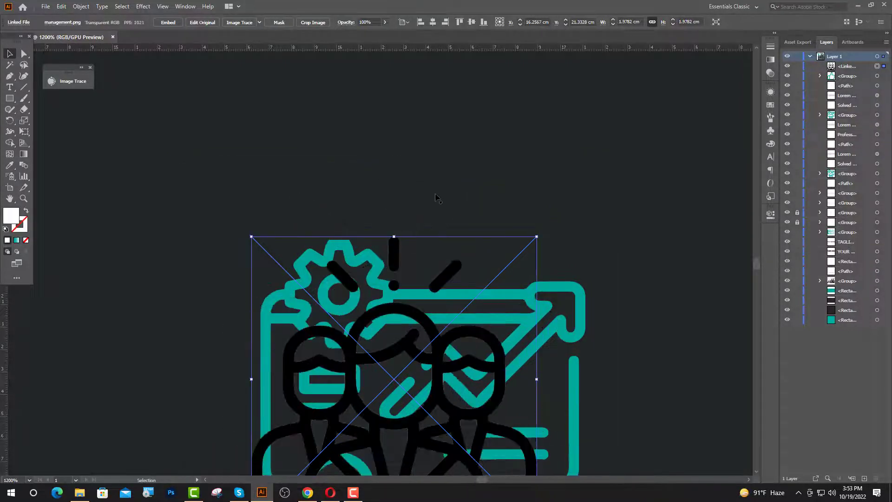
scroll(437, 197, "down", 3)
scroll(437, 197, "down", 1)
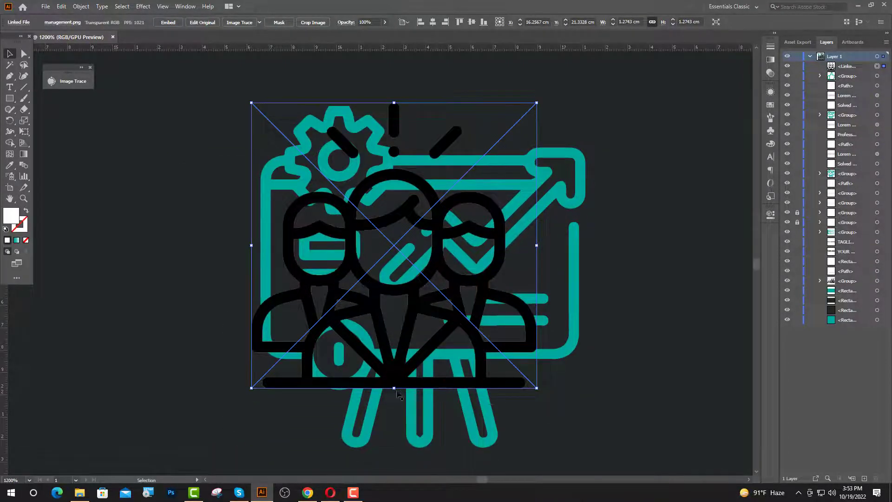
left_click_drag(394, 389, 408, 435)
left_click_drag(404, 130, 403, 106)
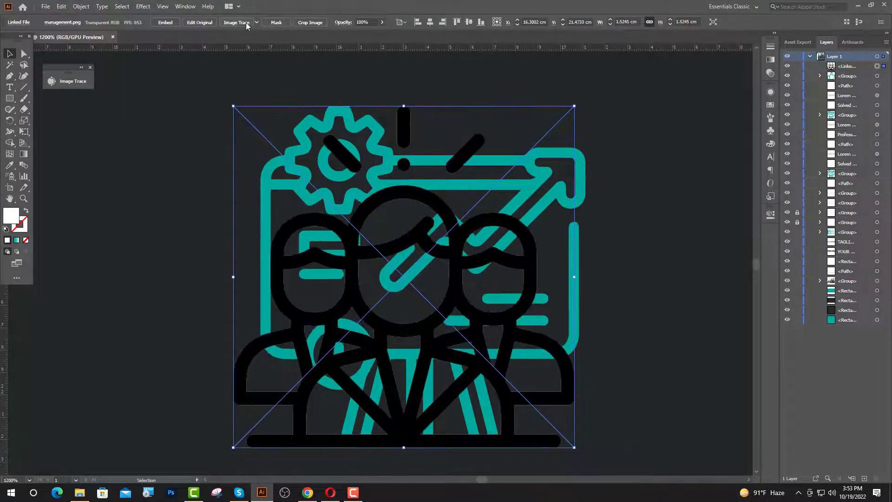
left_click(231, 23)
left_click(237, 22)
Direct-select the background, face, hair, collar and body white shapes and delete them.
left_click(157, 106)
left_click(24, 54)
left_click(343, 181)
left_click(390, 221, "shift")
left_click(407, 278, "shift")
left_click(321, 280, "shift")
left_click(314, 236, "shift")
left_click(505, 246, "shift")
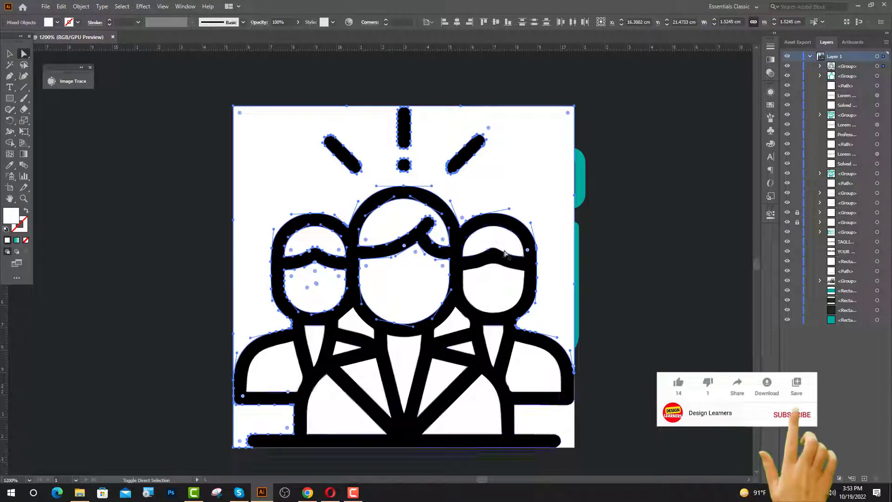
left_click(509, 286, "shift")
left_click(457, 323, "shift")
left_click(490, 338, "shift")
left_click(468, 347, "shift")
left_click(467, 374, "shift")
left_click(482, 404, "shift")
left_click(541, 370, "shift")
left_click(549, 422, "shift")
left_click(404, 381, "shift")
left_click(370, 387, "shift")
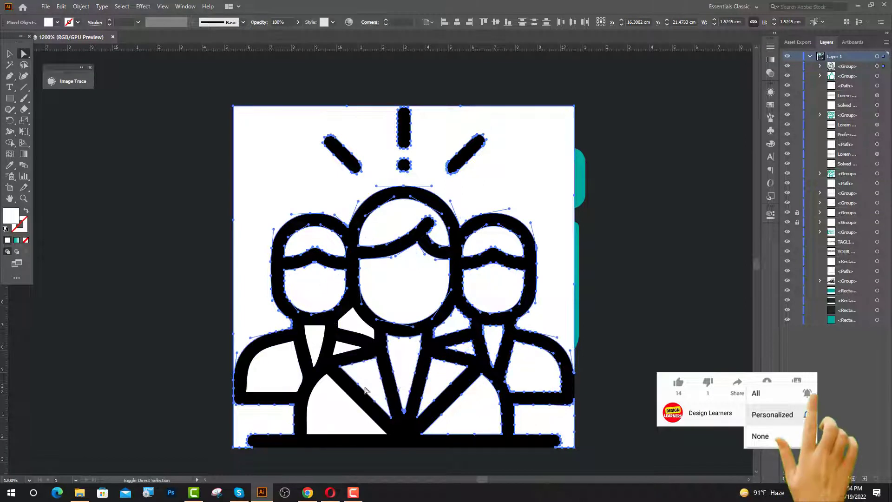
left_click(333, 412, "shift")
left_click(308, 339, "shift")
left_click(291, 364, "shift")
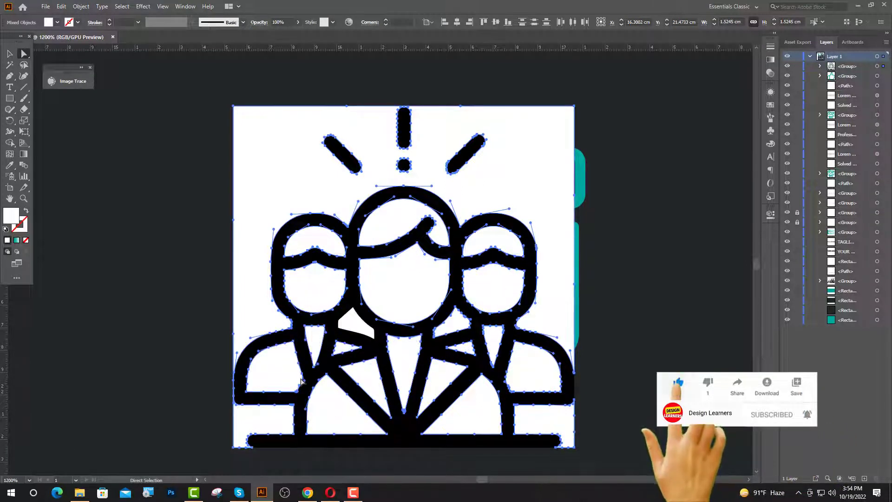
key("Delete")
Delete the leftover white wedge and centre the people icon on the old teal icon.
left_click(356, 325)
key("Delete")
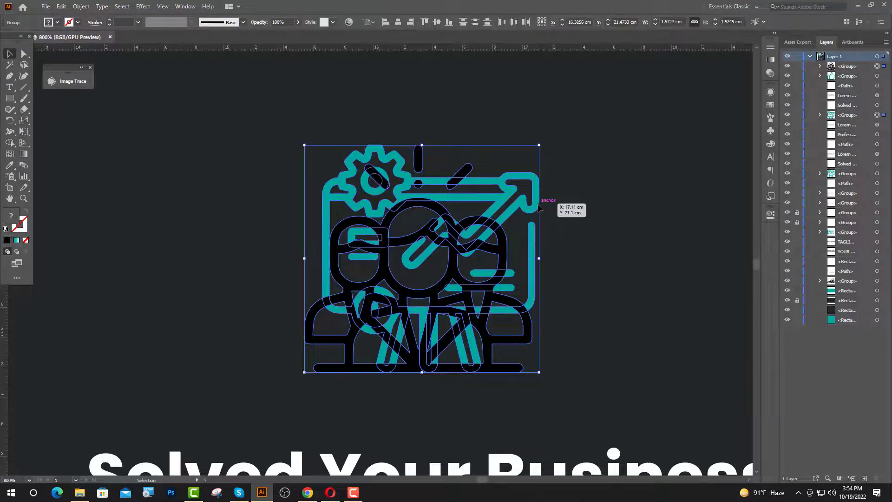
left_click(538, 210, "shift")
left_click(398, 24)
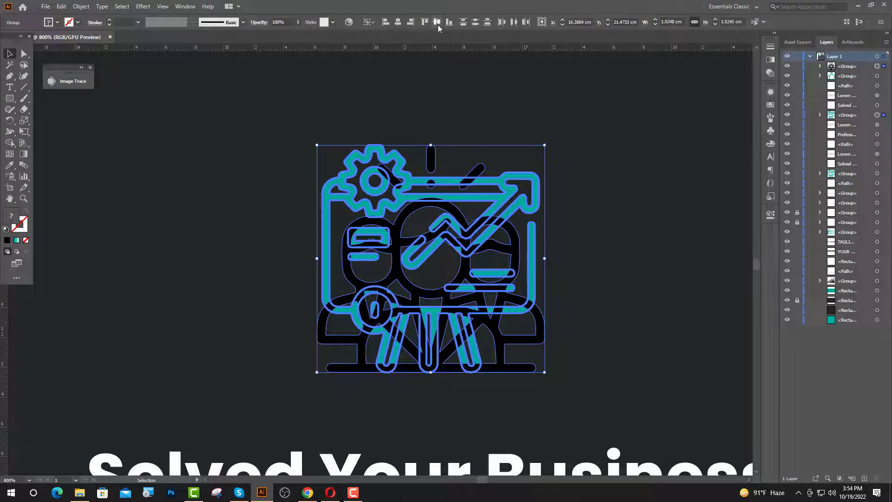
left_click(616, 170)
Colour the people icon teal with the Eyedropper and delete the old gear-chart icon.
left_click(336, 303)
left_click(13, 165)
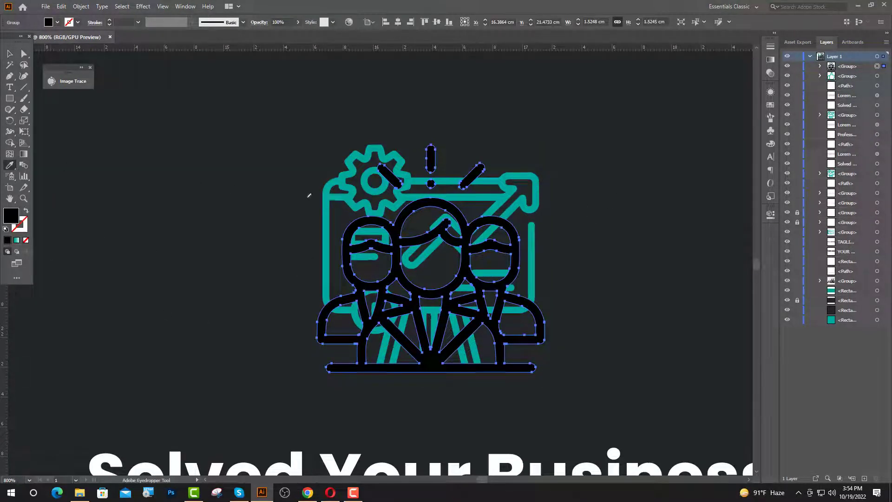
left_click(328, 205)
key("v")
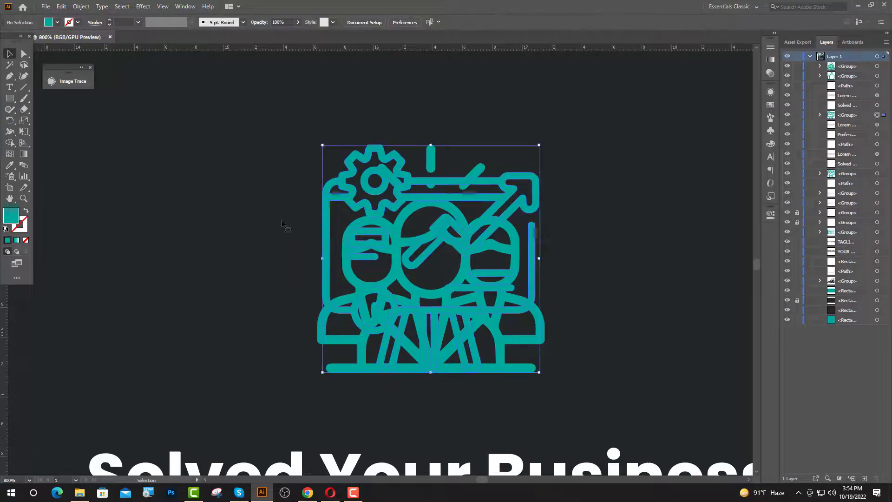
key("Delete")
scroll(240, 213, "down", 3)
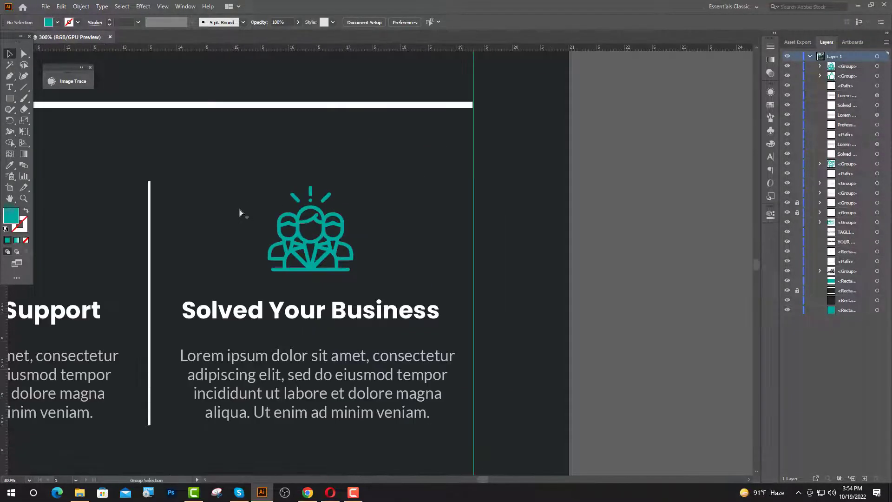
scroll(370, 200, "down", 1)
Retype the third column's heading as 'Innovative Solution' and zoom to view the layout.
left_click(10, 87)
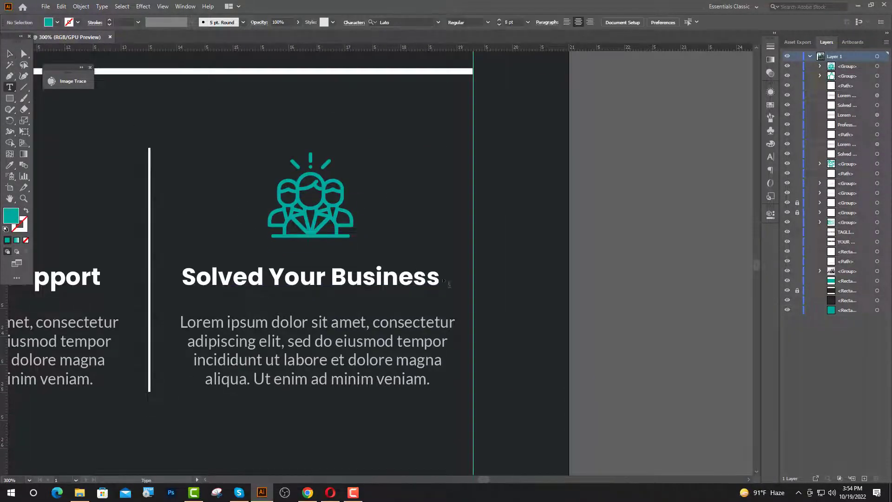
left_click_drag(441, 282, 168, 290)
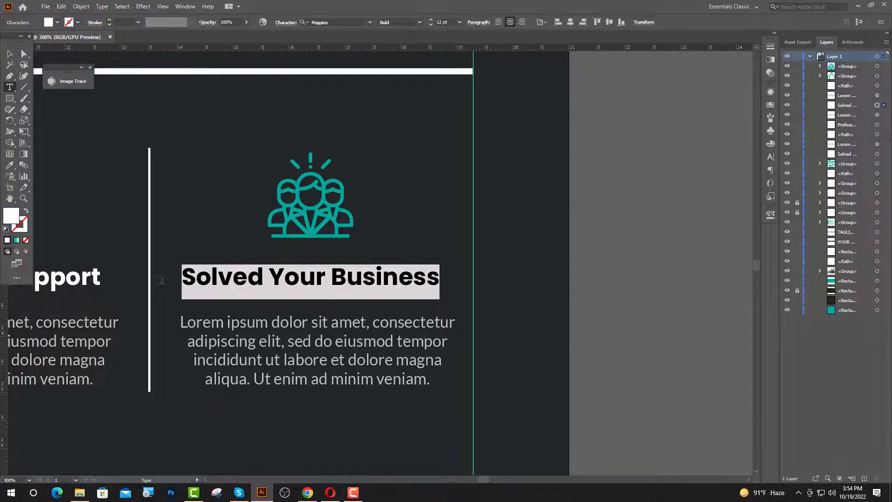
type("Inno")
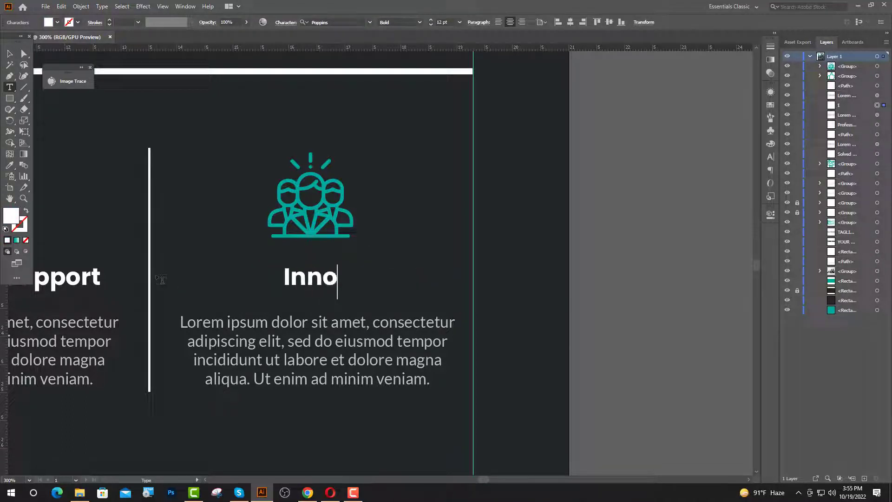
type("vative S")
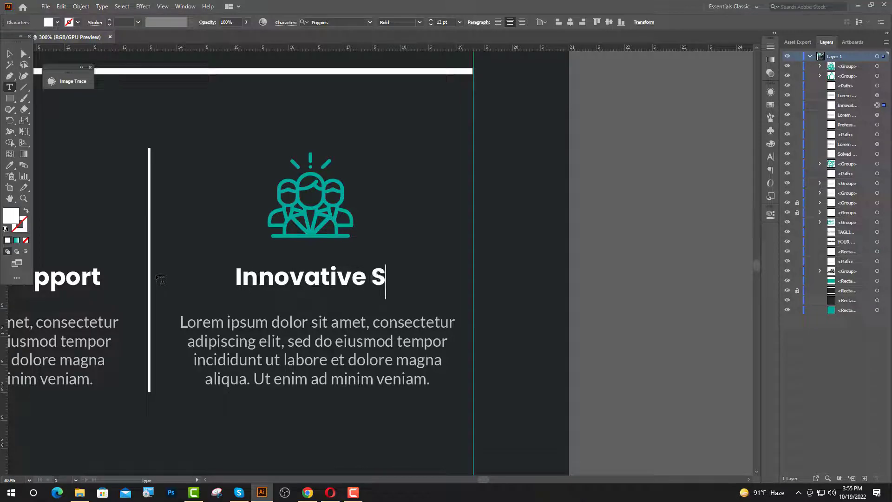
type("olution")
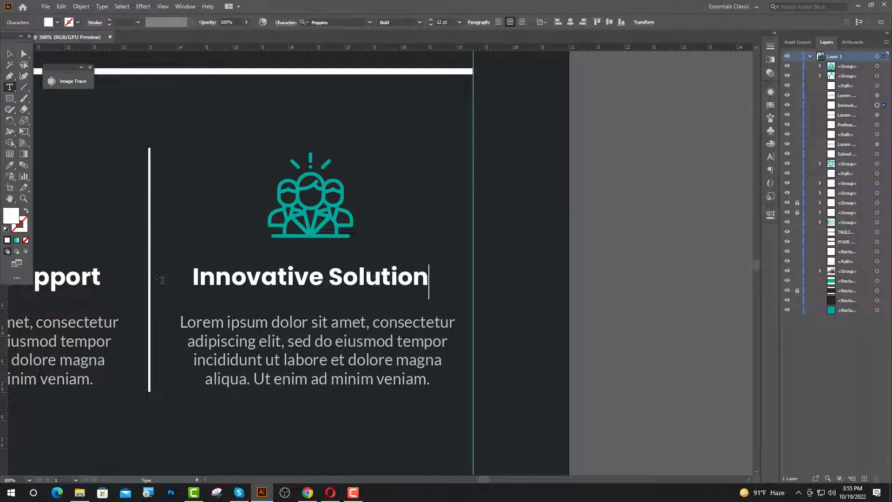
key("Escape")
left_click(590, 246)
key("ctrl+1")
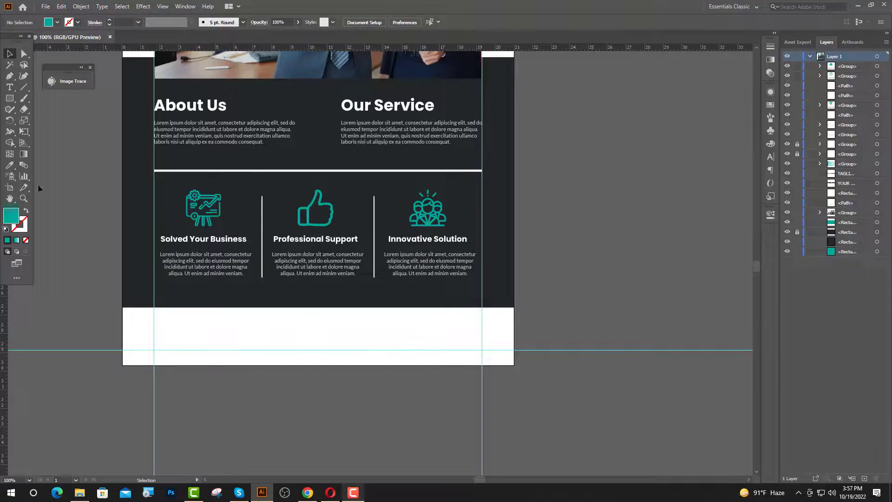
Add a bold dark 'Contact with us :' heading in the footer, matching the existing heading style.
left_click(12, 91)
left_click(158, 320)
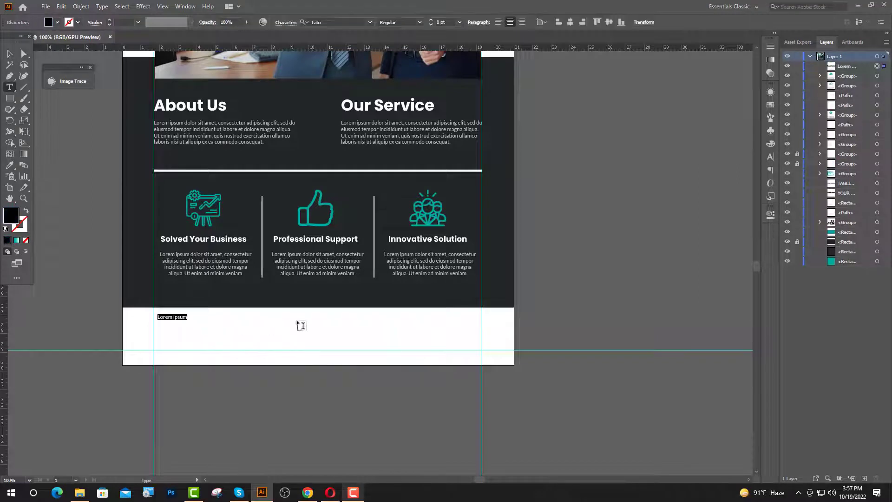
key("i")
left_click(169, 236)
left_click(136, 184)
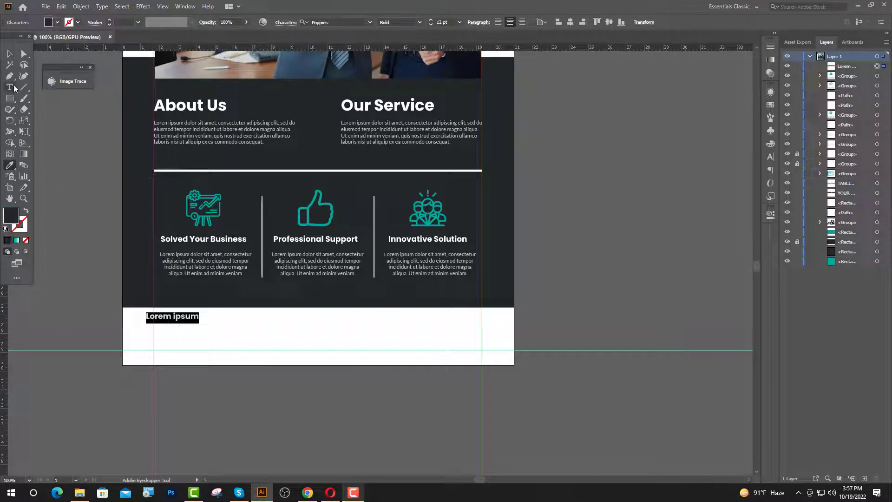
type("Conta")
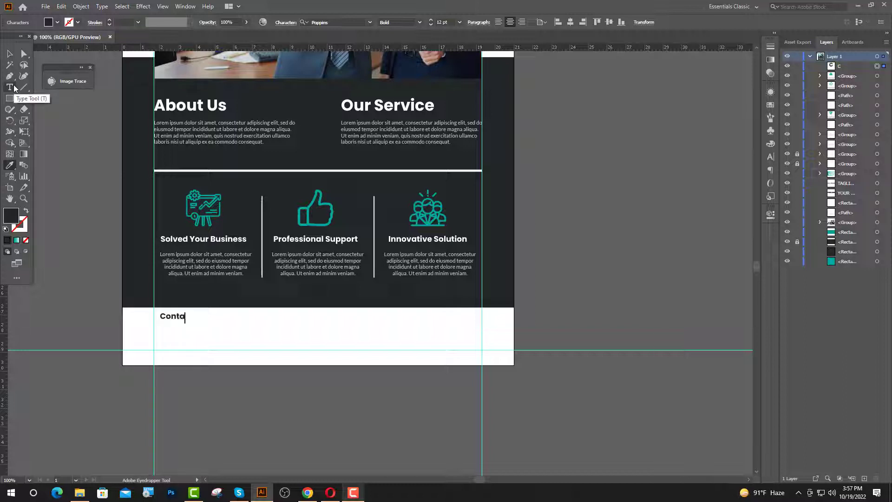
type("ct with us :")
left_click(11, 53)
left_click(208, 340)
Align the contact heading to the left guide and draw a thin dark bar beneath it.
scroll(172, 326, "up", 2)
left_click_drag(190, 314, 192, 314)
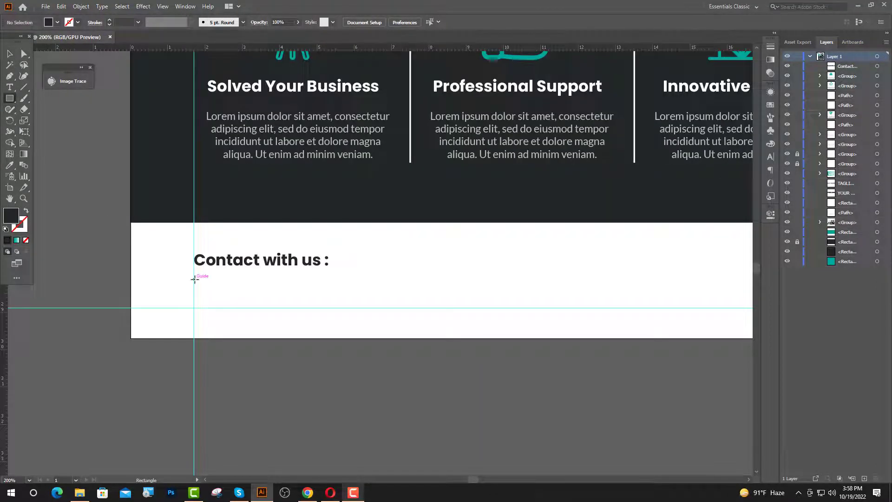
left_click_drag(194, 278, 199, 313)
Colour the thin bar under 'Contact with us :' teal by sampling the icon colour.
left_click(11, 54)
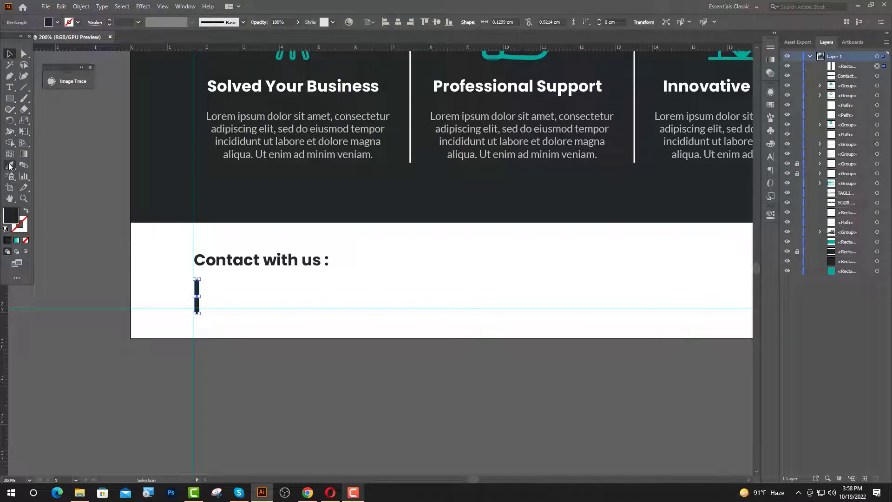
left_click(11, 165)
left_click(512, 56)
key("t")
left_click(220, 289)
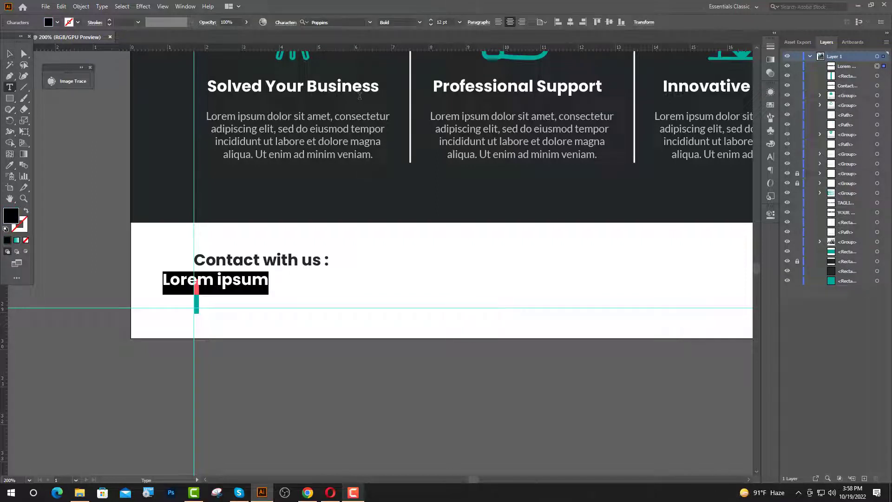
type("www.")
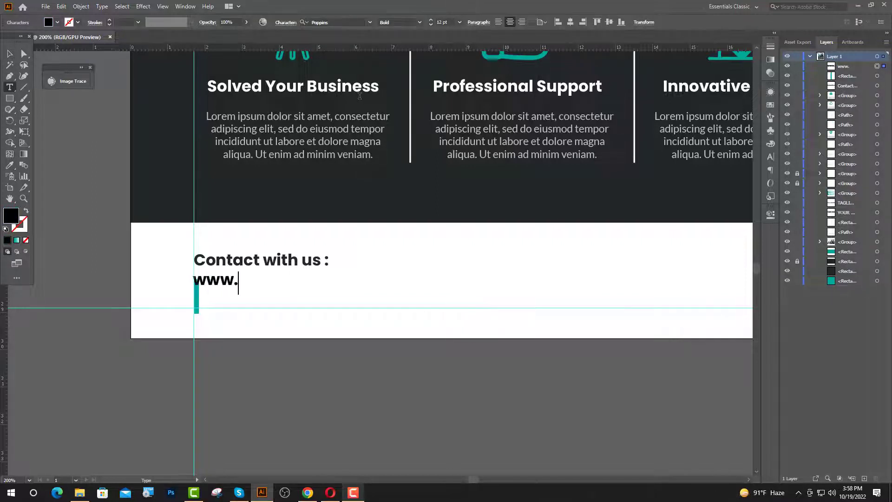
type("yourweb")
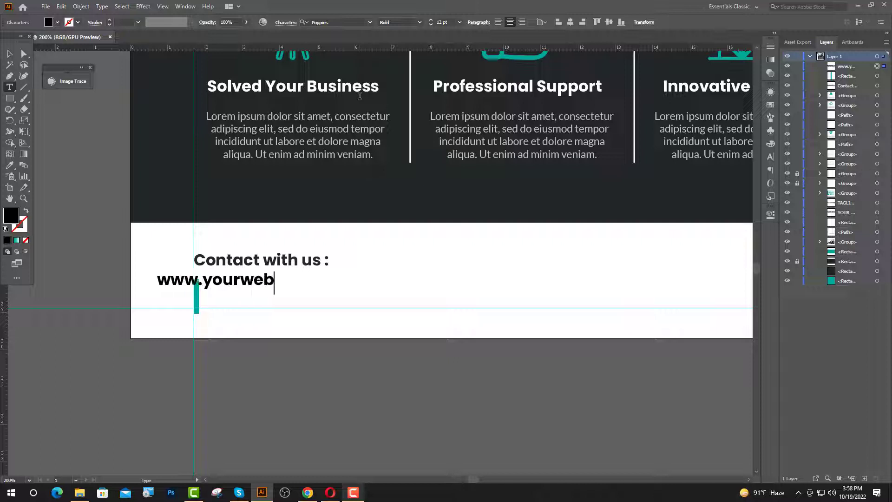
type("site.com")
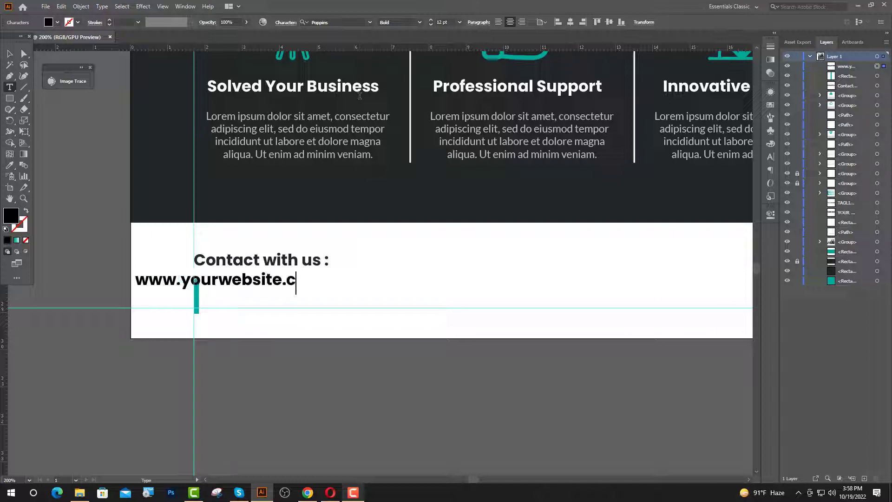
key("Escape")
left_click(497, 22)
left_click(223, 294)
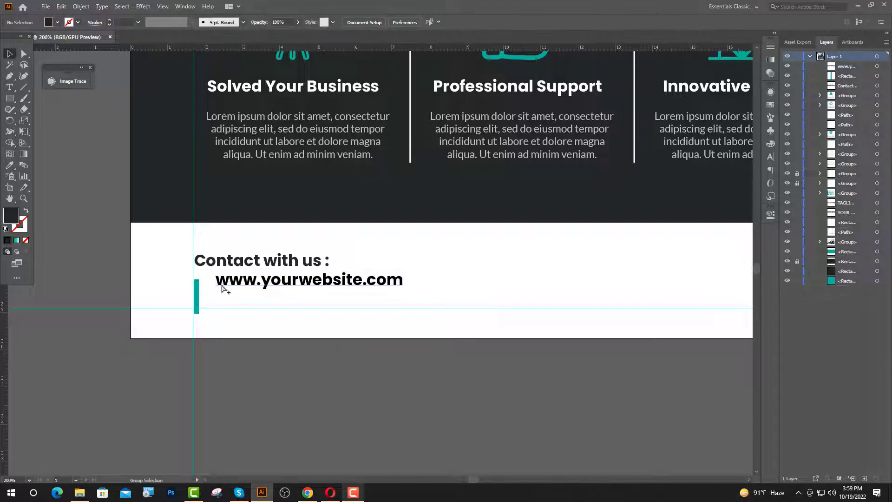
scroll(223, 293, "up", 2)
Nudge the website text into place, set it to 10 pt, and add placeholder text below.
left_click(211, 294)
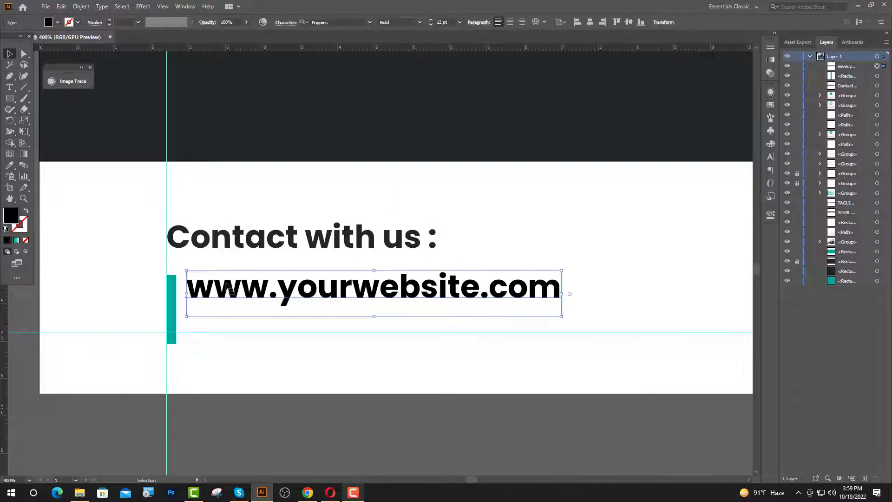
key("Up")
key("Left")
key("Left")
key("Left")
key("Left")
key("Left")
key("Left")
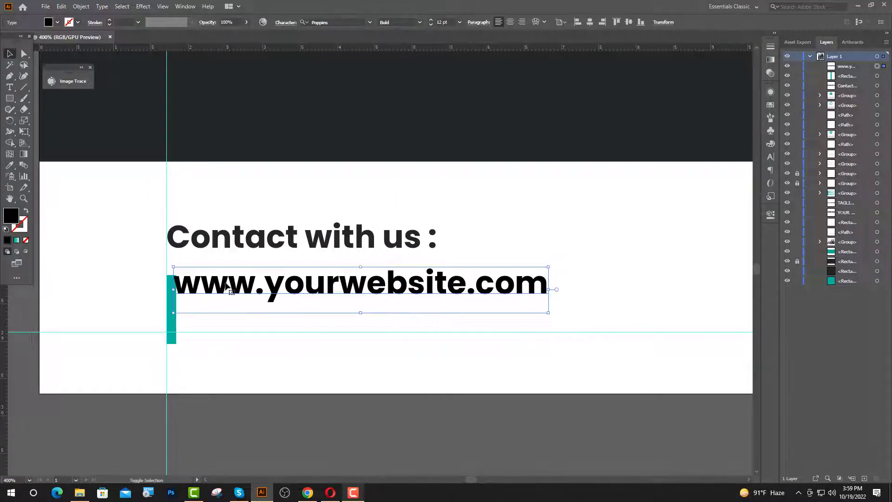
key("Right")
key("Right")
key("Right")
key("Right")
key("Right")
key("Right")
key("Right")
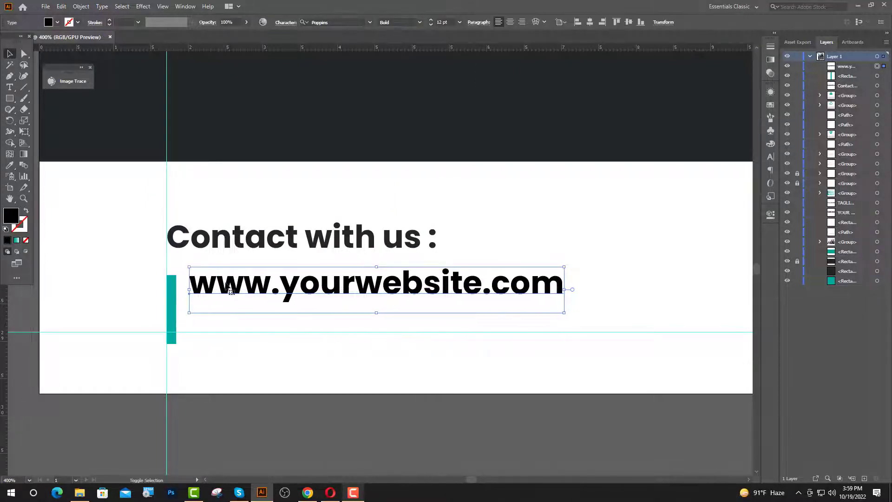
key("Right")
key("Right")
key("Right")
key("Right")
key("Right")
key("Right")
key("Right")
left_click(439, 23)
type("0")
key("Return")
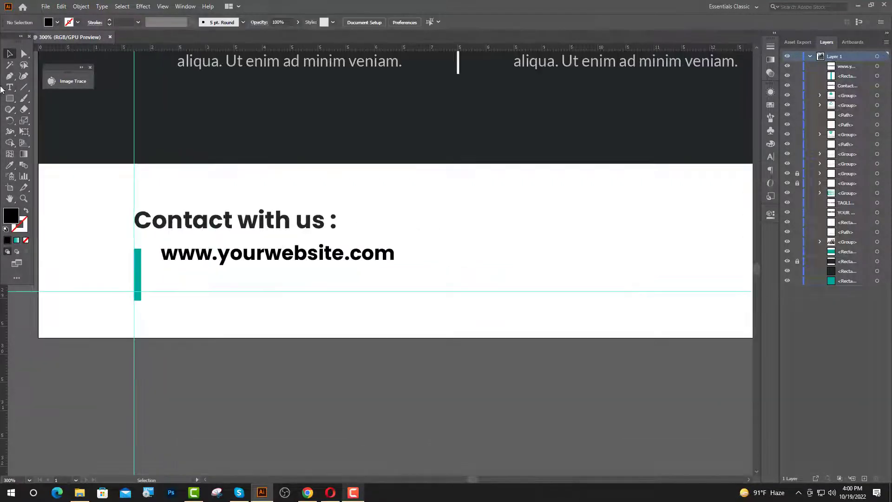
left_click(9, 89)
left_click(160, 284)
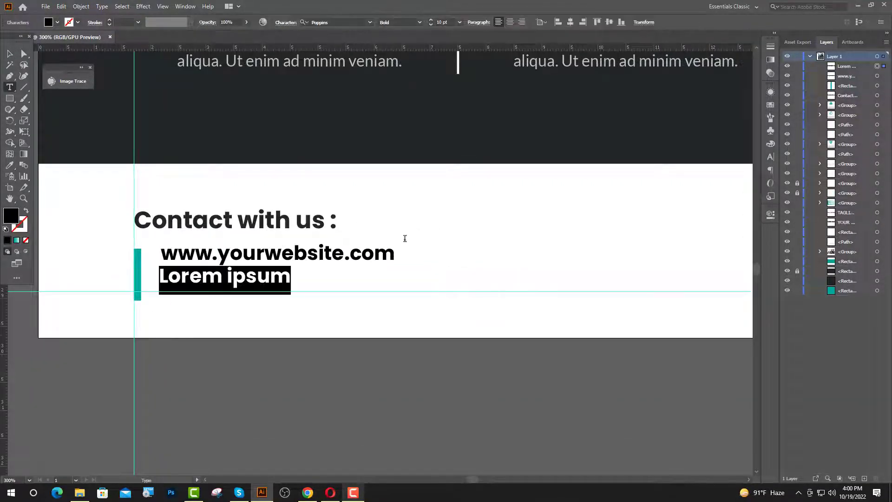
Type a sample e-mail address at 8 pt and left-align it with the website line.
type("8")
key("Return")
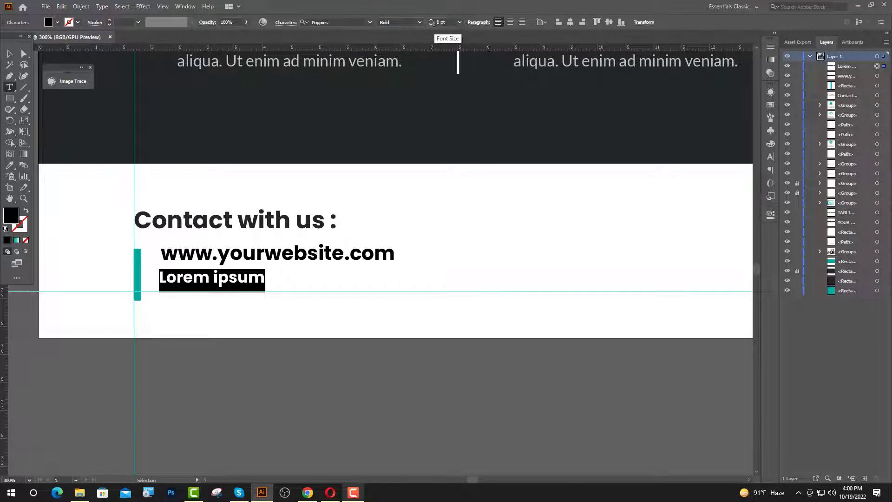
type("yo")
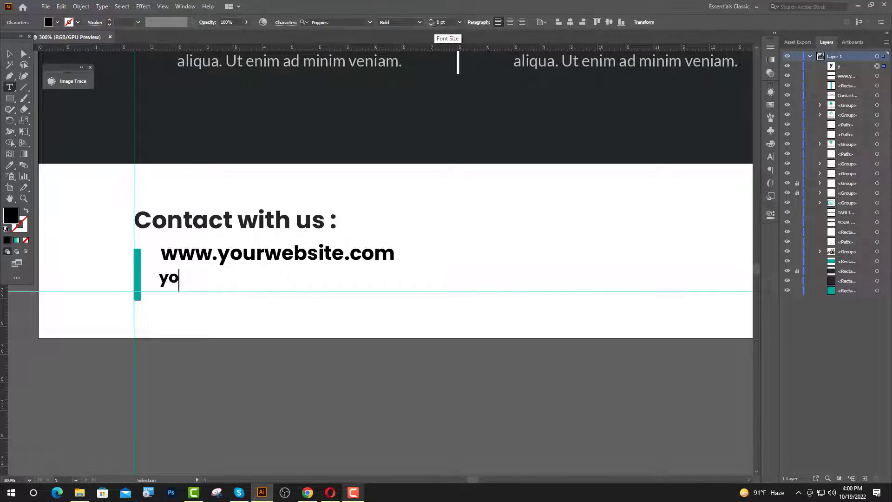
type("urname@")
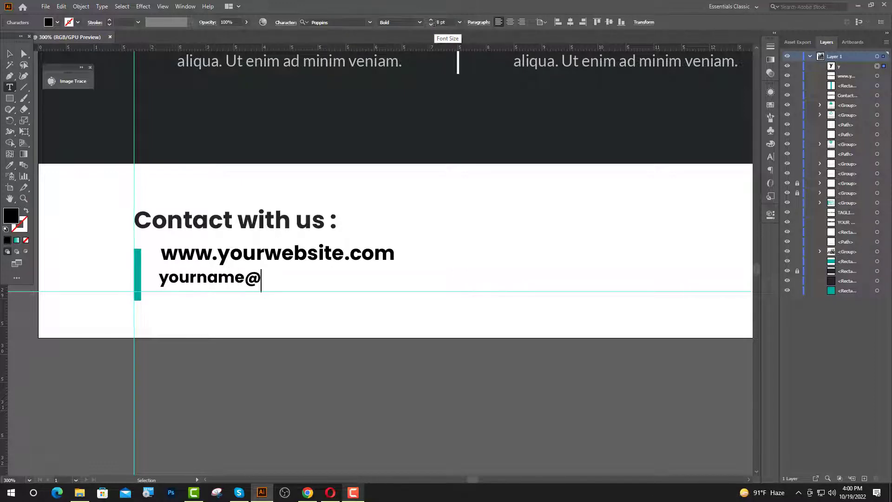
type("gmail")
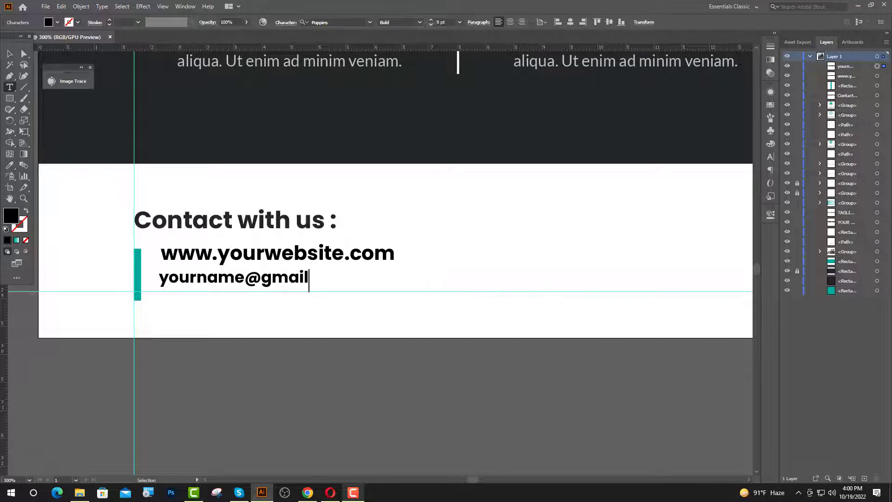
key("Escape")
left_click(173, 253, "shift")
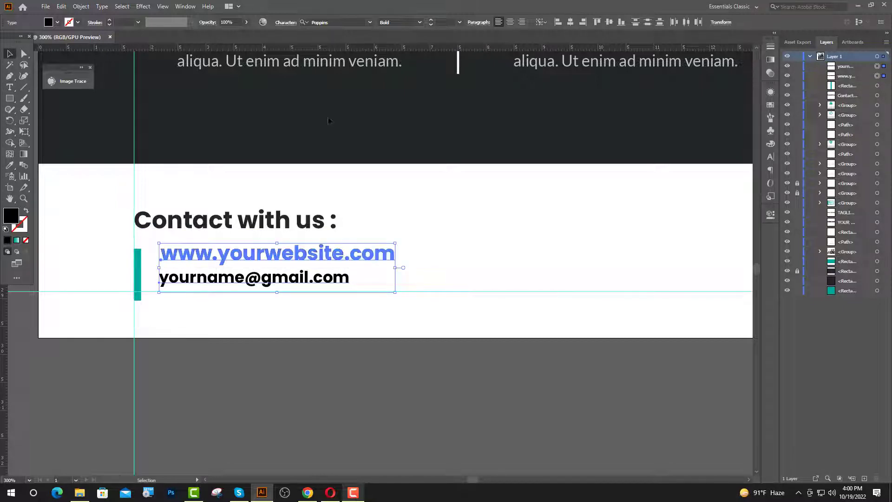
left_click(557, 23)
left_click(240, 389)
scroll(201, 276, "up", 2)
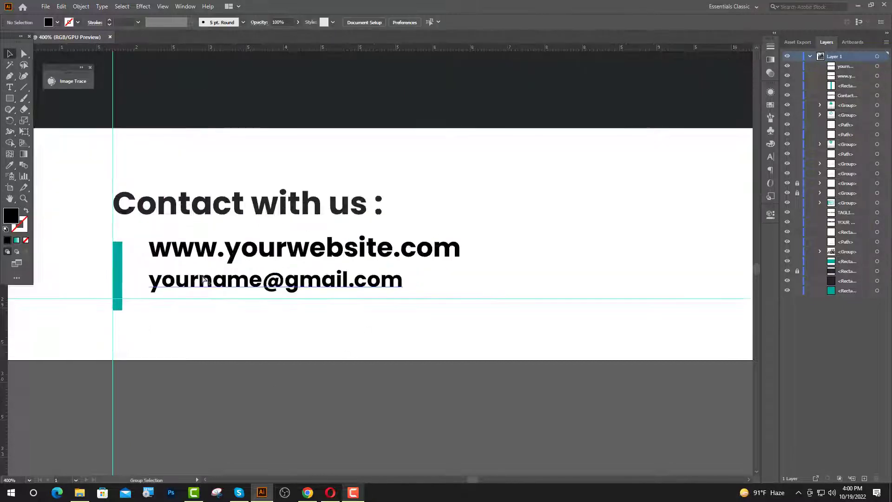
Stretch the teal bar so its bottom ends at the guide, spanning both lines.
left_click(76, 324)
left_click_drag(77, 328, 78, 308)
left_click(289, 357)
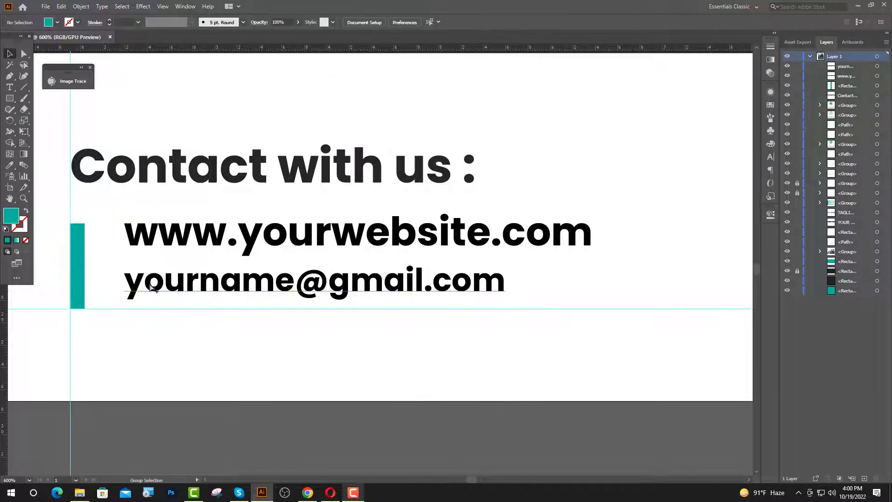
scroll(153, 287, "up", 1)
Make the e-mail text SemiBold and place new placeholder text mid-footer.
left_click(155, 289)
key("ctrl+1")
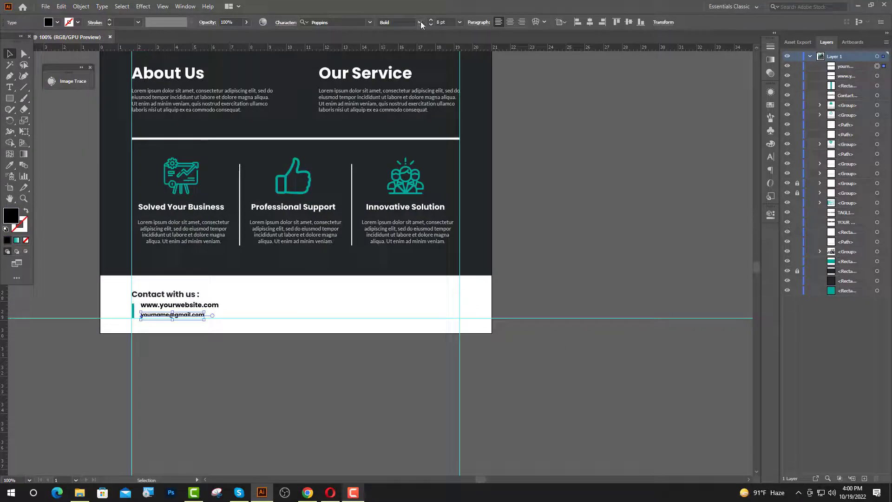
left_click(420, 22)
left_click(398, 134)
left_click(576, 177)
scroll(294, 345, "up", 1)
key("t")
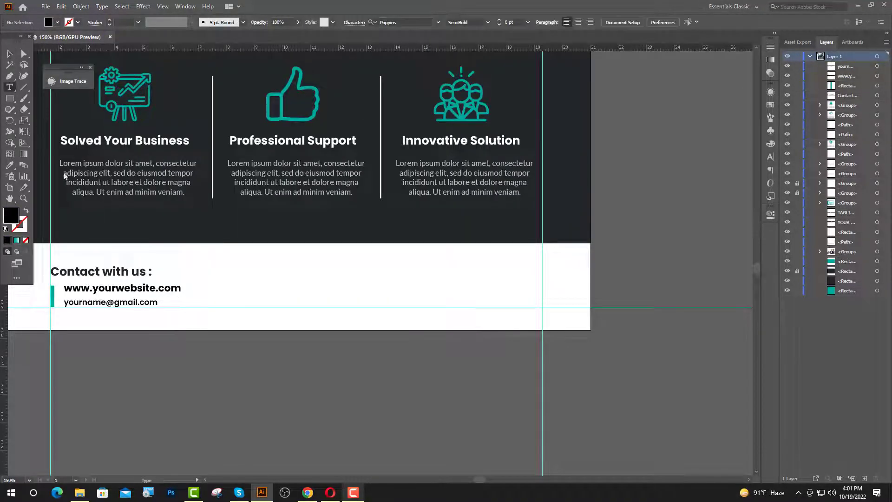
left_click(272, 286)
double_click(437, 22)
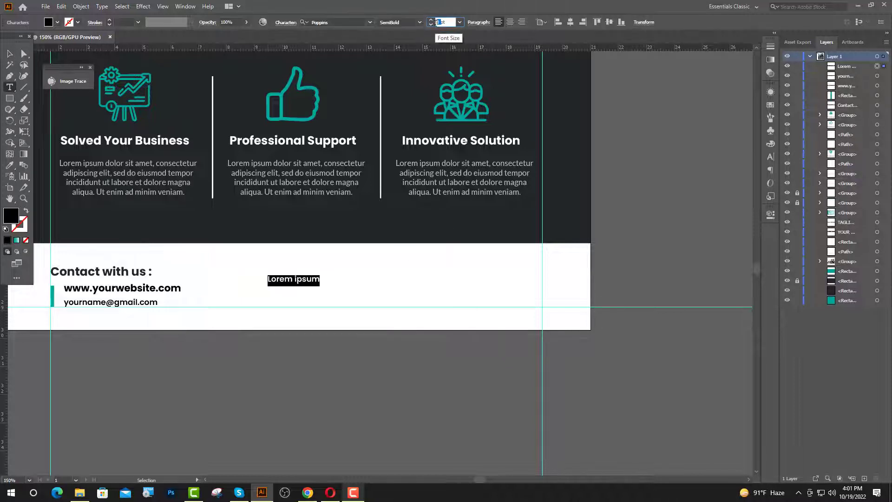
key("Return")
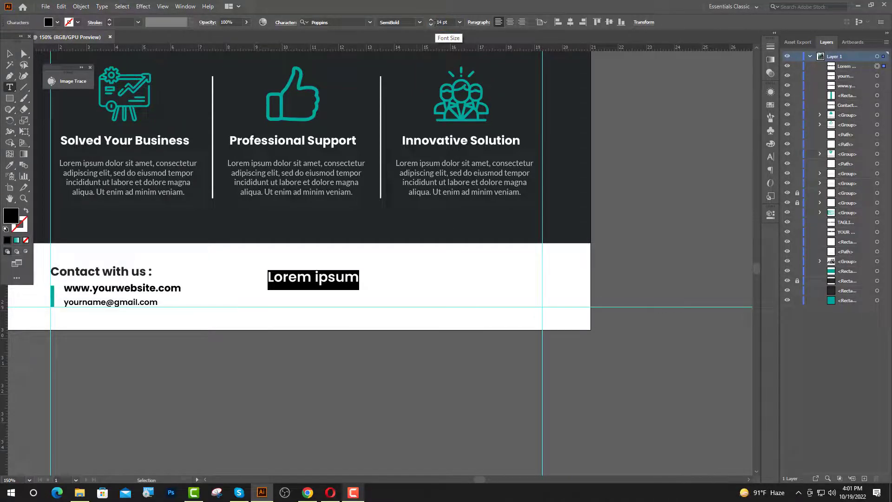
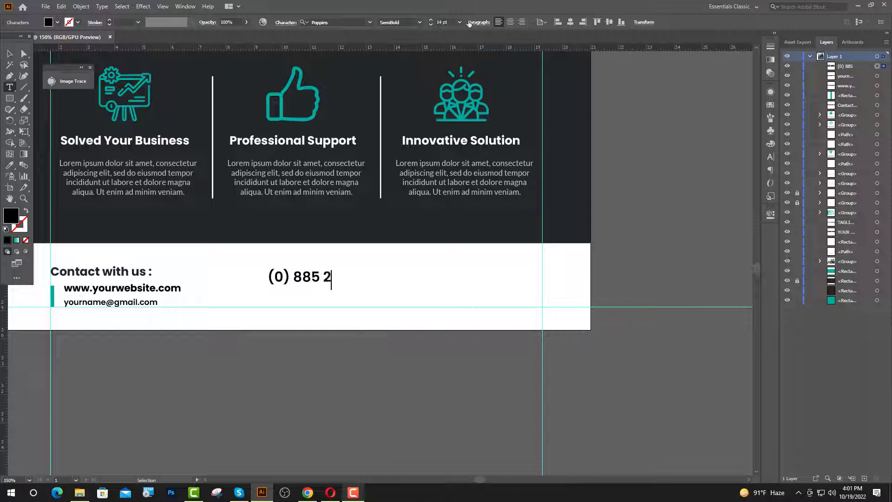
key("Escape")
left_click(351, 348)
left_click_drag(325, 277, 319, 289)
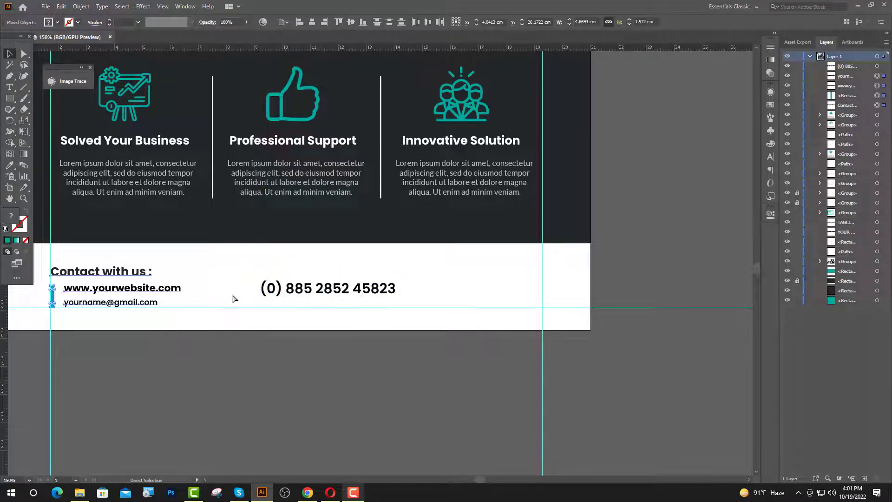
Group the contact heading, bar and lines, and centre the phone number horizontally.
key("ctrl+g")
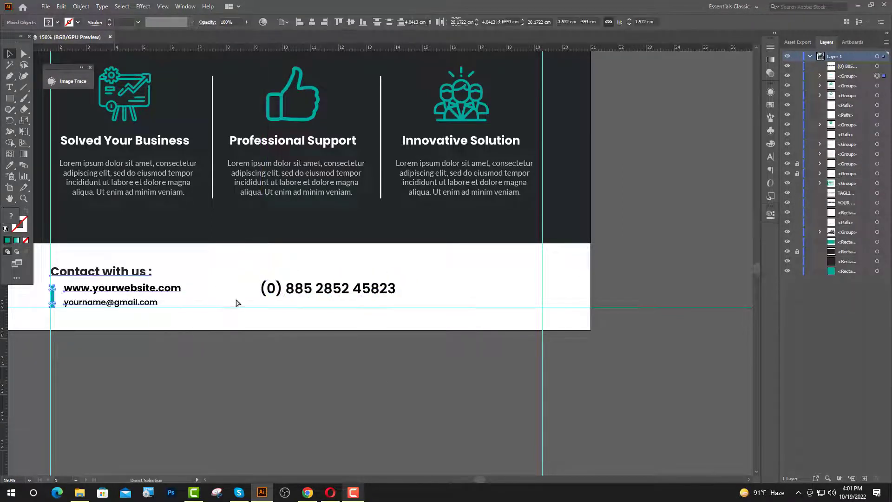
left_click(302, 290, "shift")
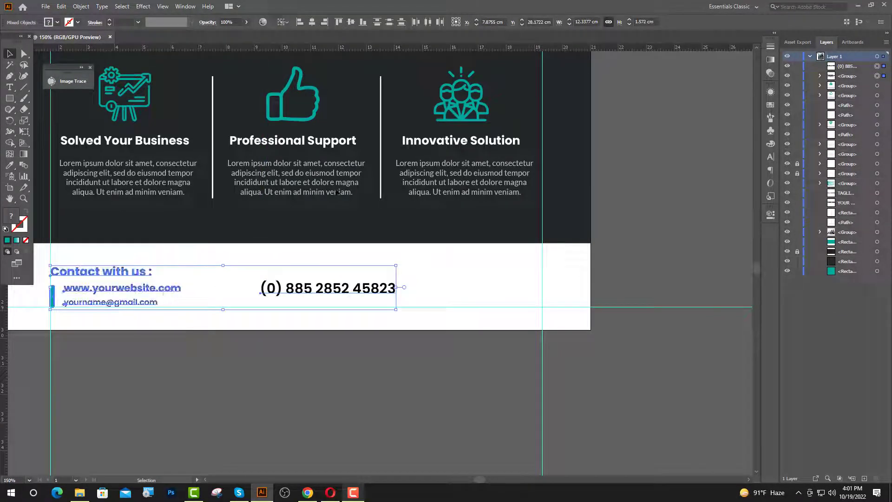
left_click(398, 293)
scroll(333, 293, "up", 1)
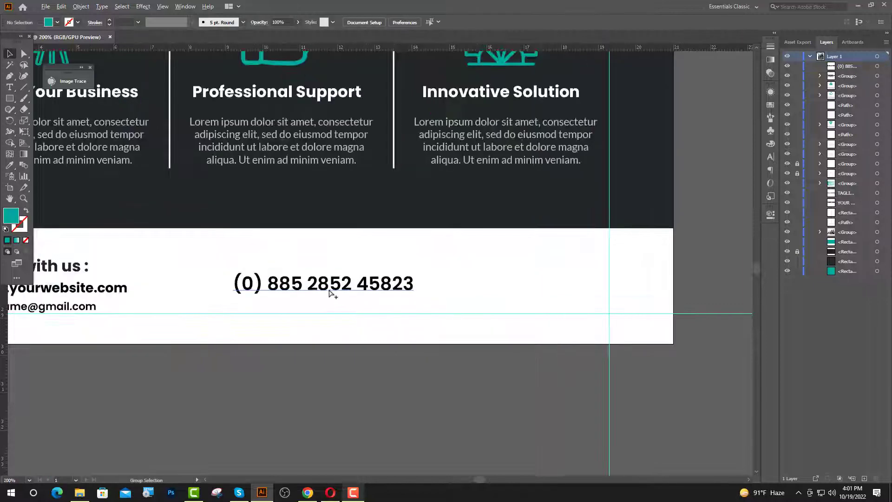
left_click(328, 293)
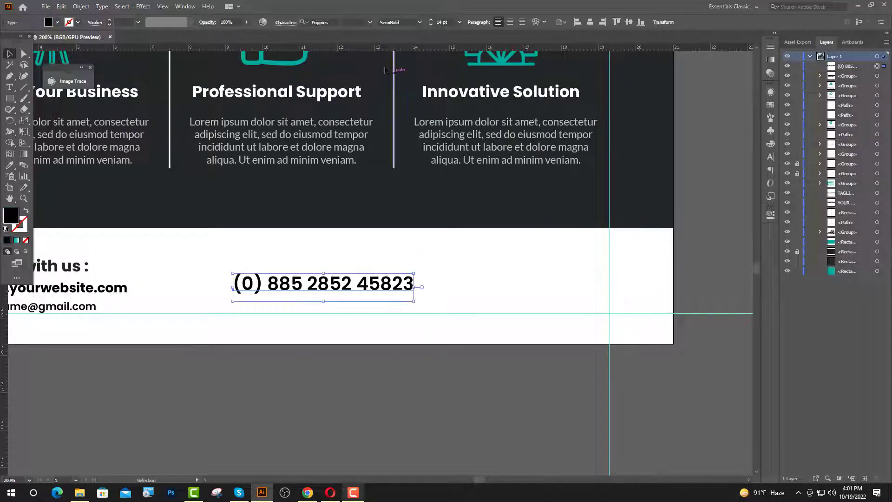
left_click(589, 22)
left_click(193, 387)
scroll(193, 387, "down", 1)
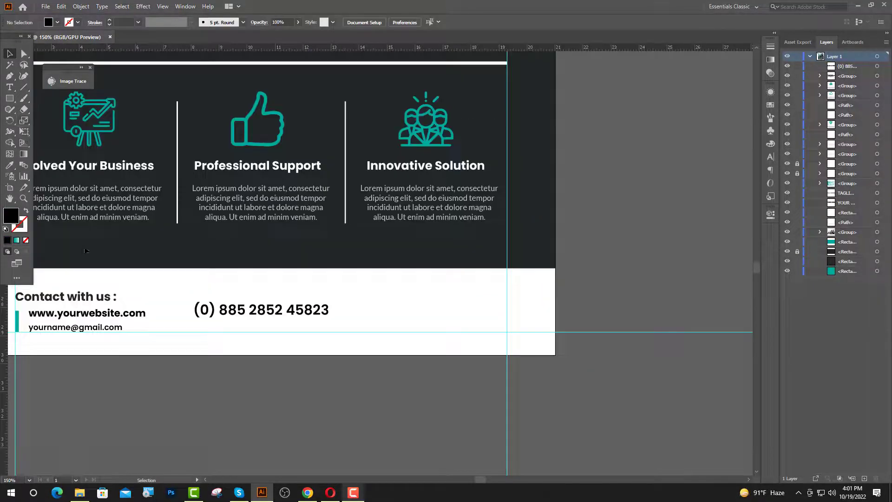
left_click(80, 492)
Import the Qr code image into the flyer, shrink it, and move it into the footer.
left_click(8, 31)
left_click_drag(156, 69, 356, 358)
scroll(354, 357, "down", 2)
left_click_drag(357, 217, 363, 338)
scroll(370, 358, "up", 6)
left_click_drag(348, 370, 524, 311)
scroll(418, 373, "down", 6)
left_click(408, 395)
scroll(452, 347, "down", 1)
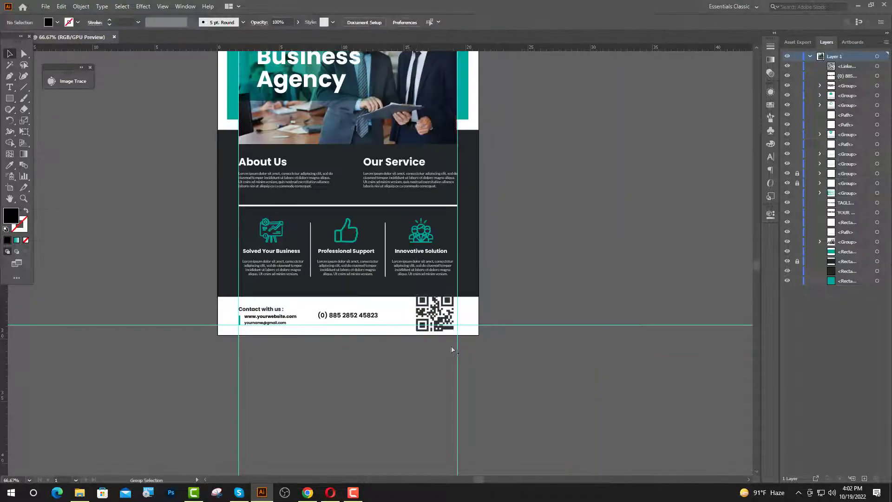
scroll(441, 325, "up", 3)
left_click(10, 89)
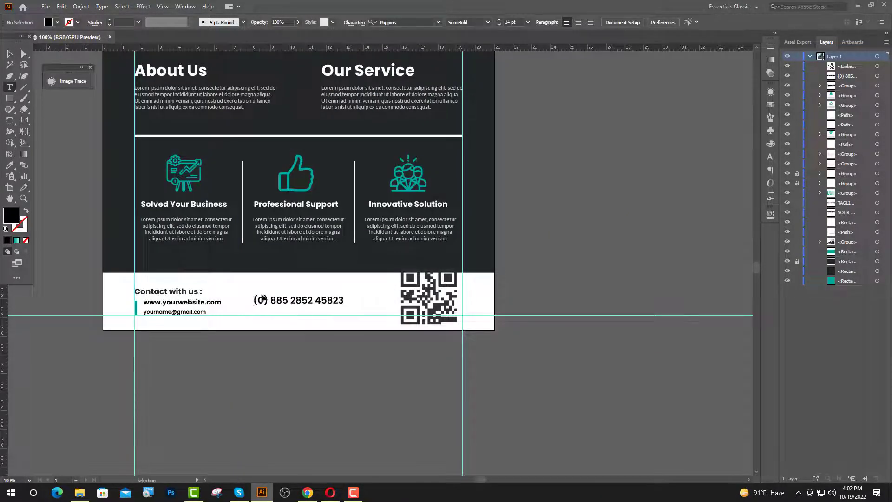
scroll(263, 294, "up", 2)
left_click(341, 305)
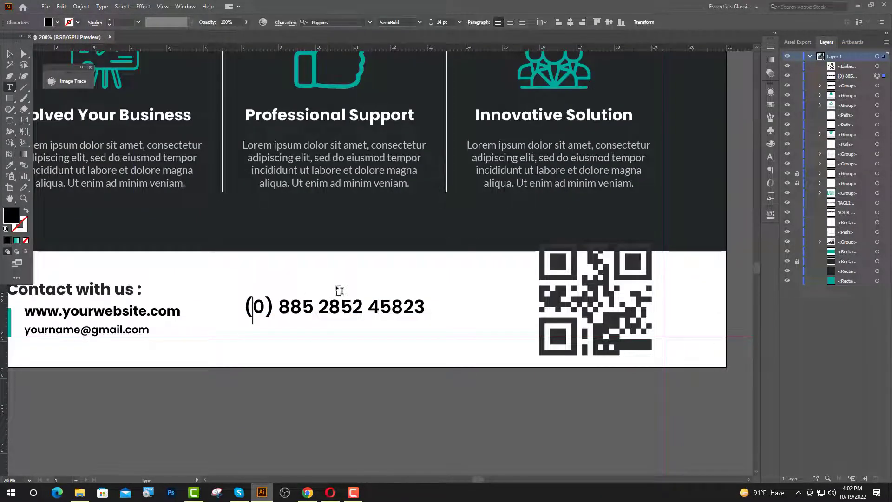
type("+")
key("Escape")
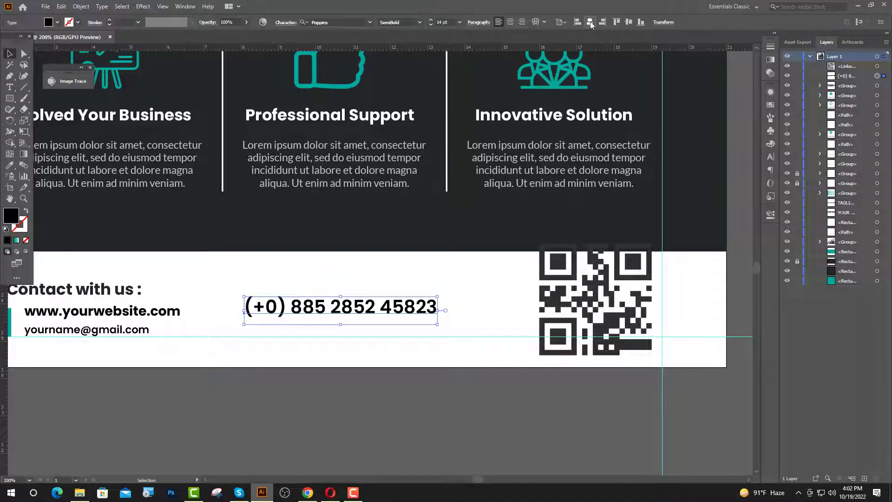
left_click(590, 23)
Resize the QR code to about 2.77 cm and align it against the footer's right guide.
left_click(567, 313)
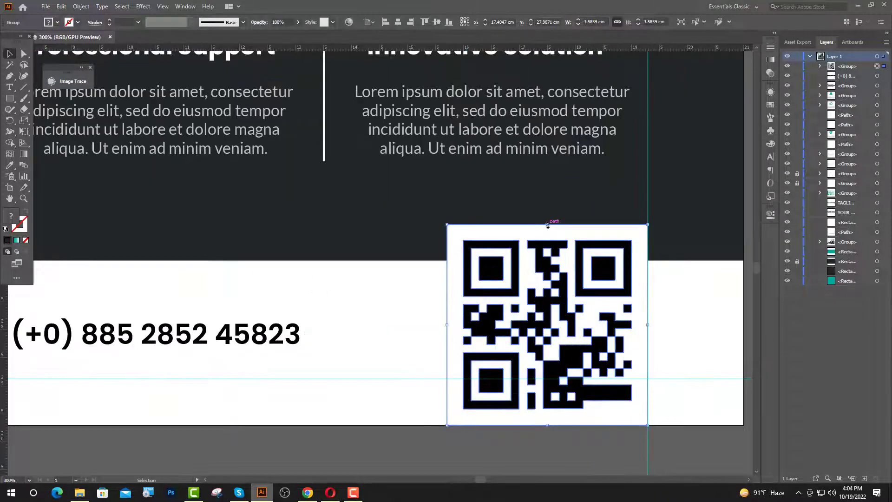
left_click_drag(548, 224, 547, 257)
left_click_drag(552, 340, 584, 327)
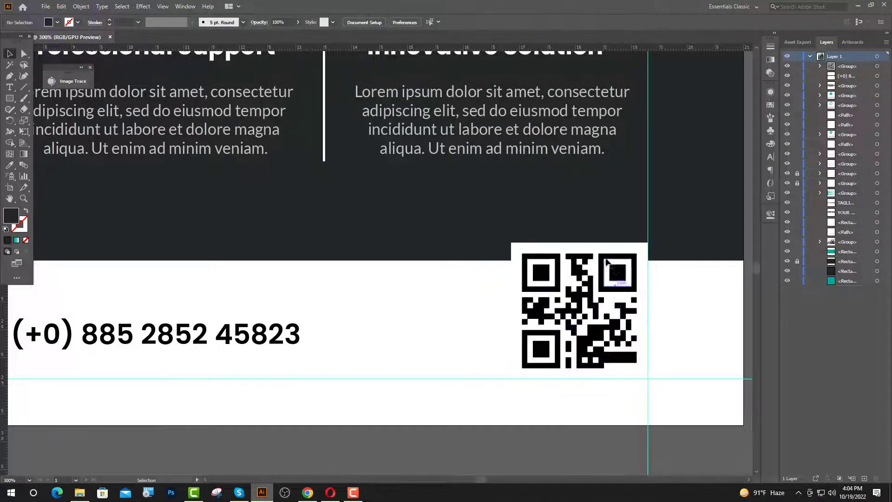
left_click_drag(579, 242, 579, 224)
left_click_drag(603, 341, 593, 341)
left_click(583, 450)
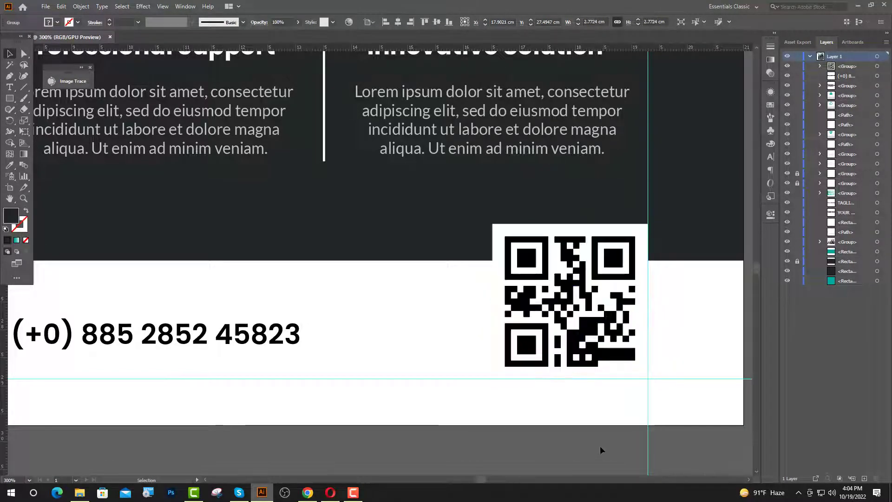
scroll(598, 355, "down", 1)
Draw a box left of the QR code and round its left corners into a pill end.
key("m")
left_click_drag(461, 336, 529, 366)
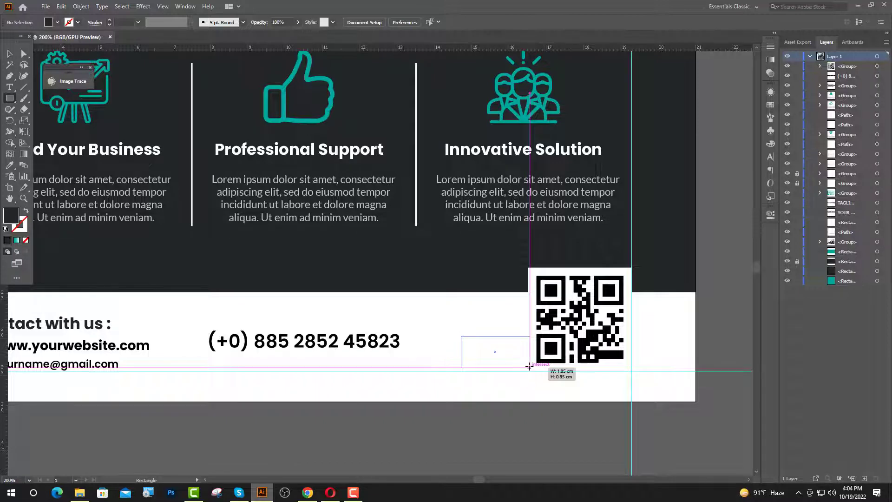
left_click_drag(529, 366, 529, 366)
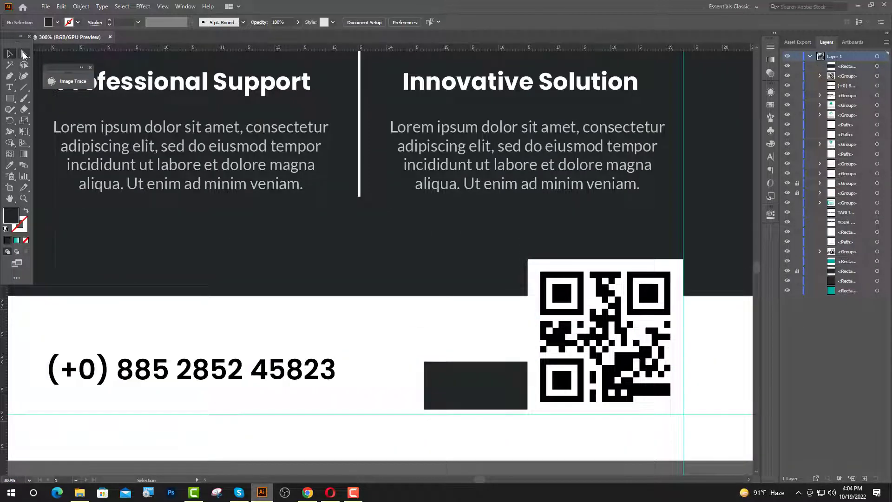
left_click(24, 55)
left_click(424, 409)
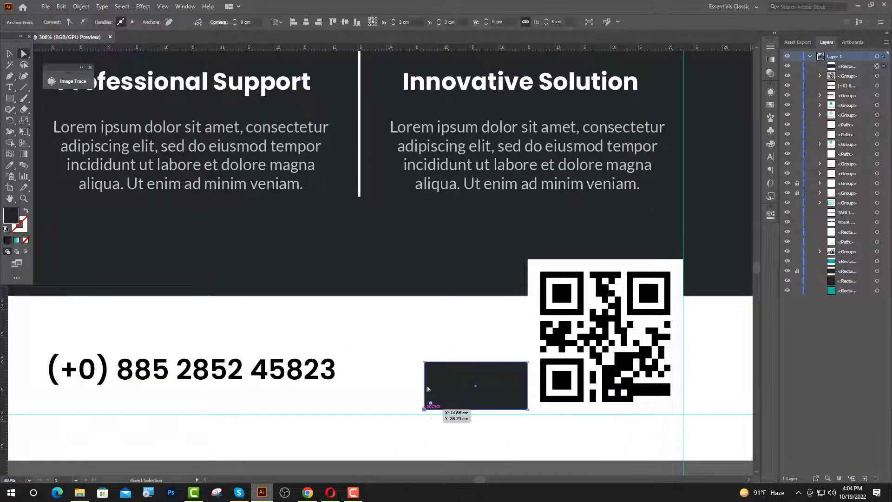
left_click_drag(430, 369, 474, 410)
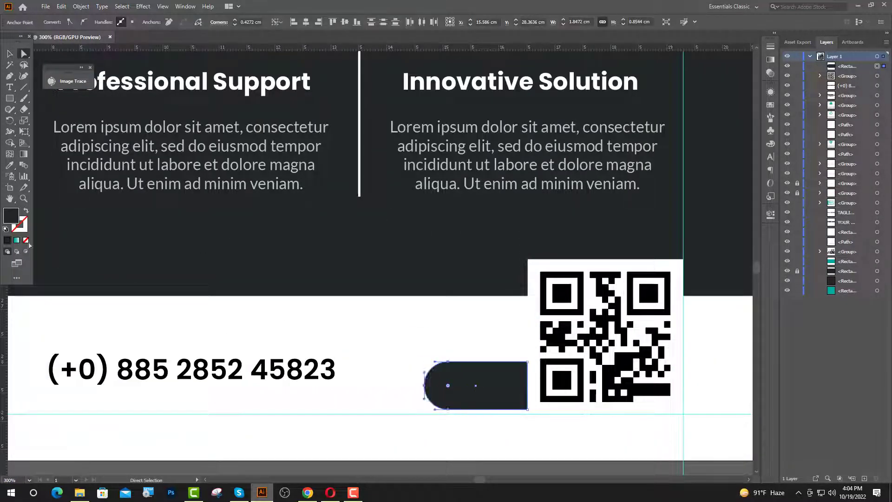
Colour the pill with the icons' teal and snap it down onto the guide.
key("i")
scroll(339, 236, "down", 2)
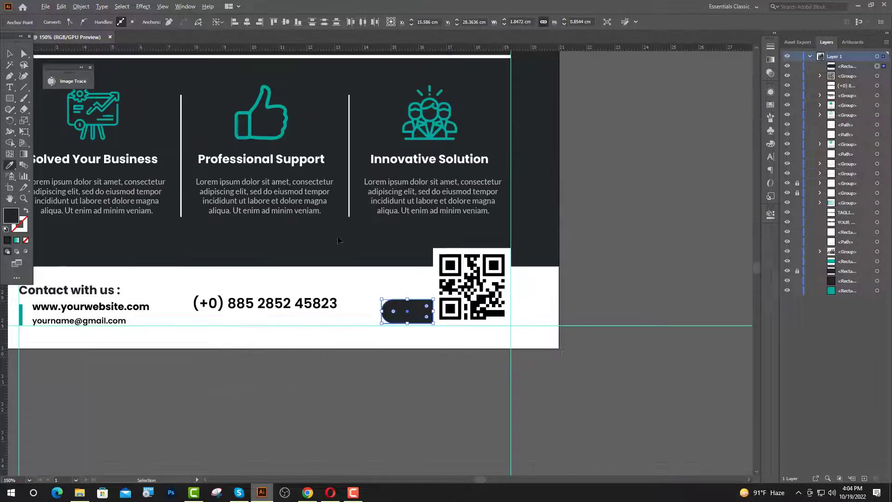
left_click(258, 138)
left_click(10, 54)
left_click(644, 312)
scroll(437, 322, "up", 5)
key("v")
left_click_drag(424, 330, 426, 349)
Add placeholder text over the teal pill.
scroll(534, 385, "down", 5)
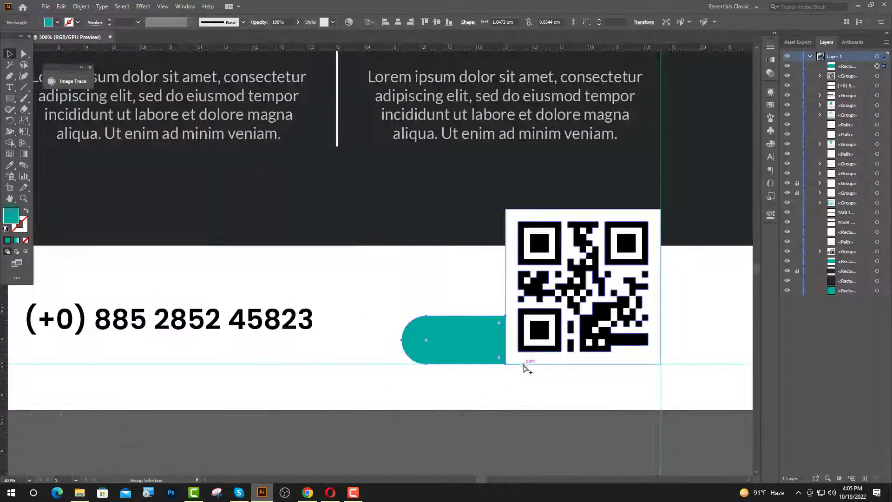
scroll(523, 368, "up", 4)
key("t")
left_click(386, 315)
Type 'For more info.' in 8 pt Lato Regular and position it on the pill.
left_click(439, 22)
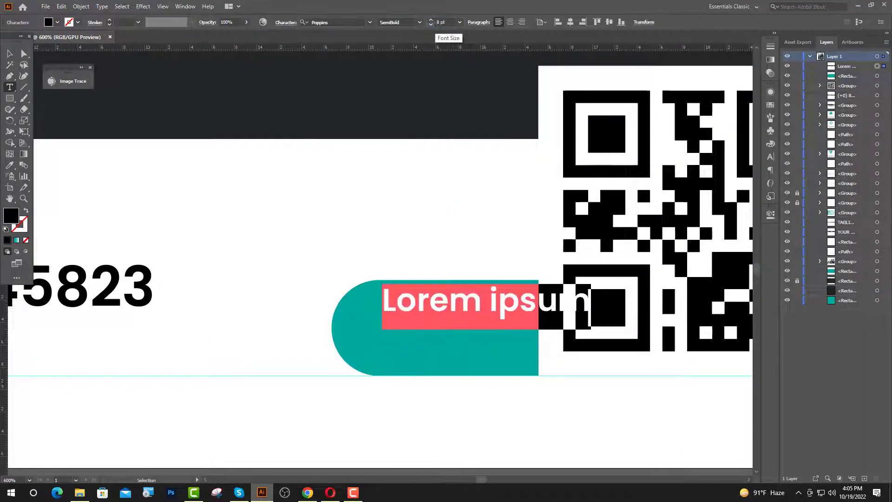
left_click(331, 22)
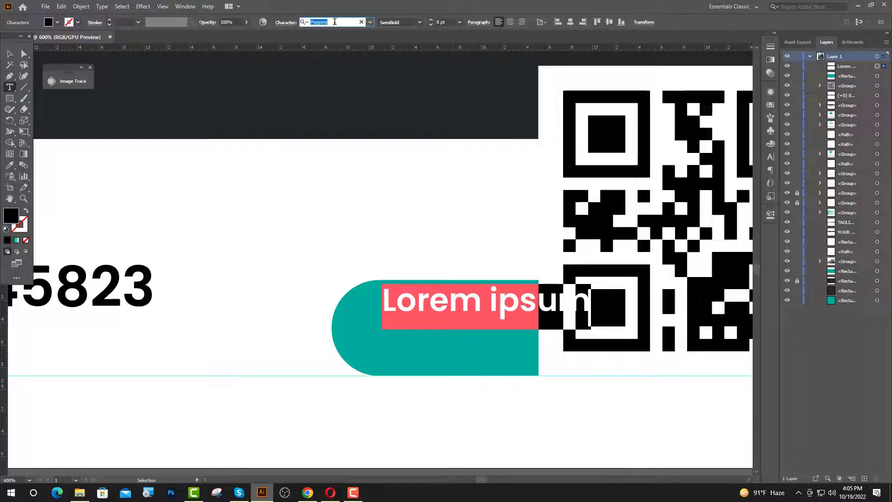
type("Lato")
left_click(337, 123)
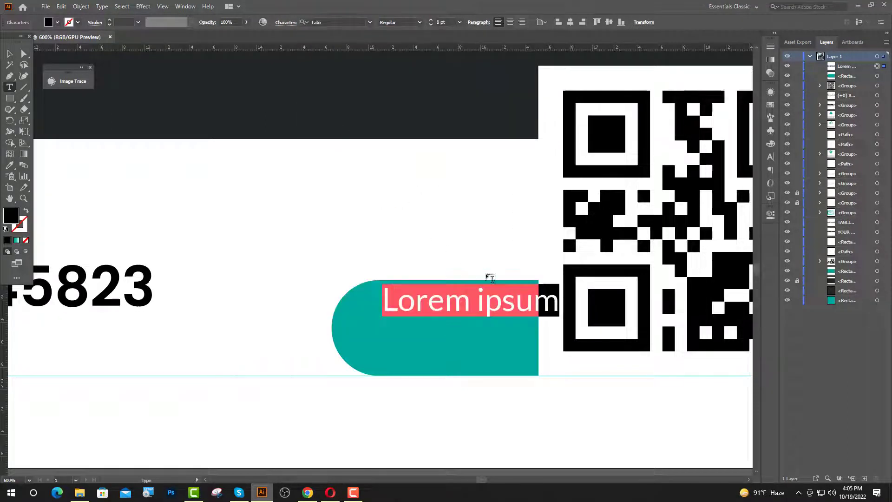
type("Fo")
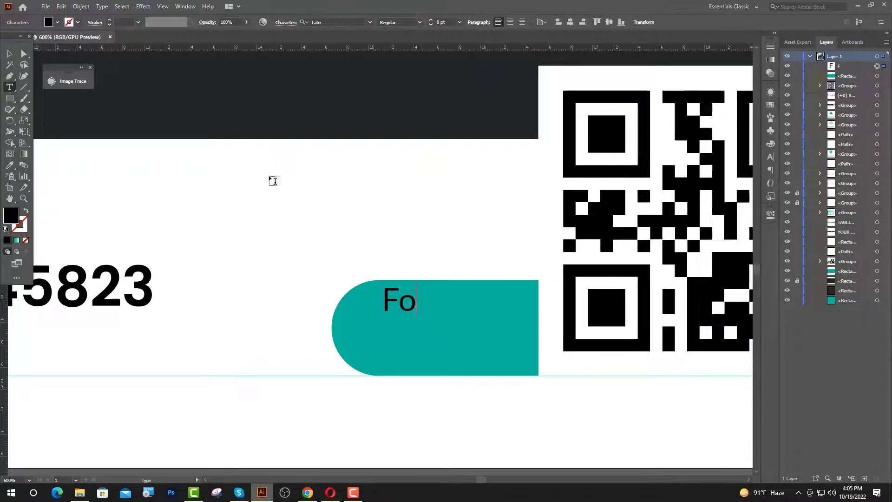
type("r more info.")
left_click(274, 181, "ctrl")
key("v")
left_click_drag(442, 262, 345, 311)
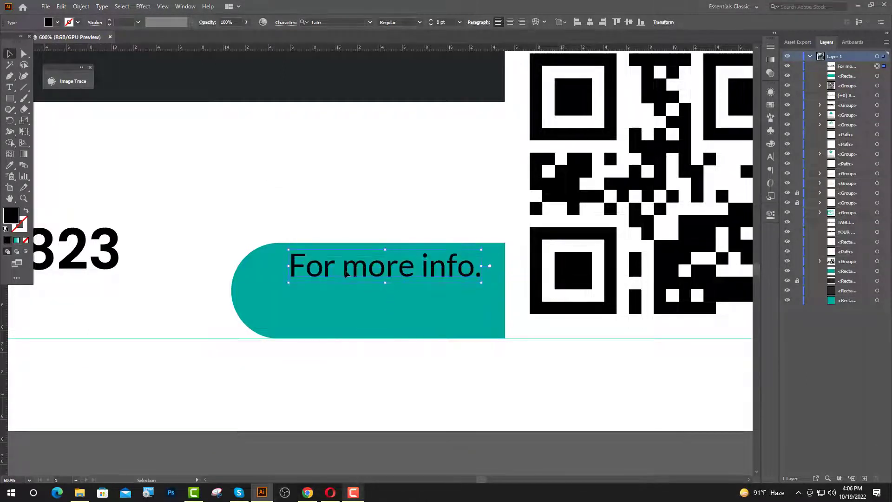
Copy the line below, set it to Poppins Bold, and retype it as 'Scan Here!'.
key("t")
left_click_drag(480, 309, 276, 311)
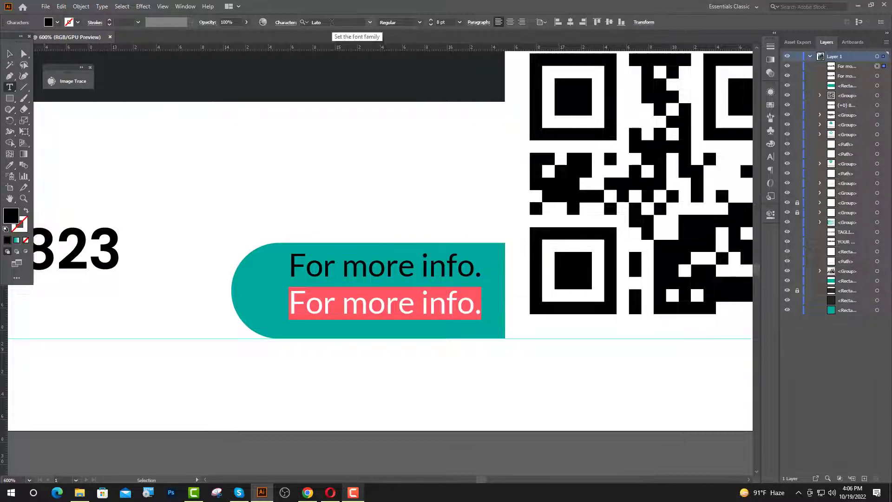
left_click(333, 22)
type("po")
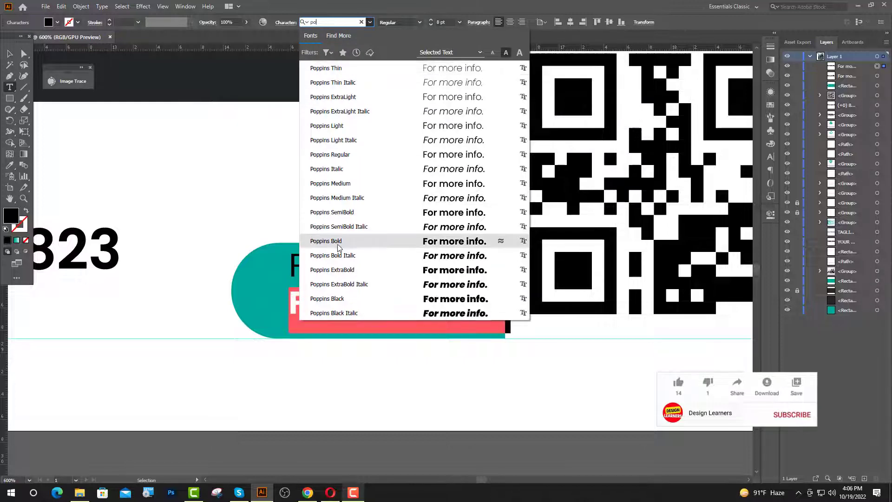
left_click(365, 242)
type("S")
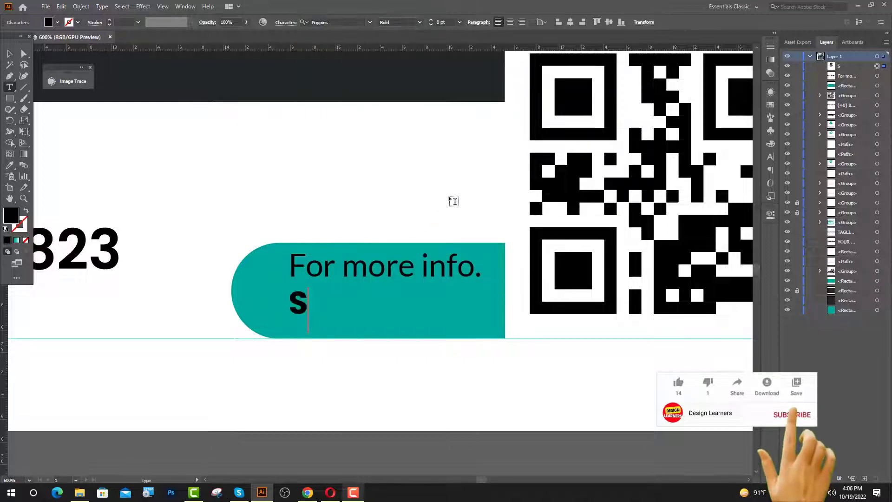
type("can Here!")
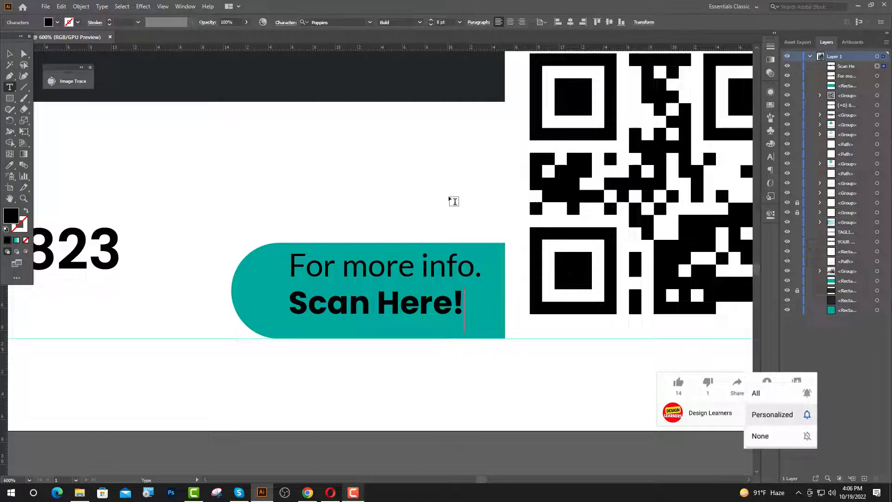
key("Escape")
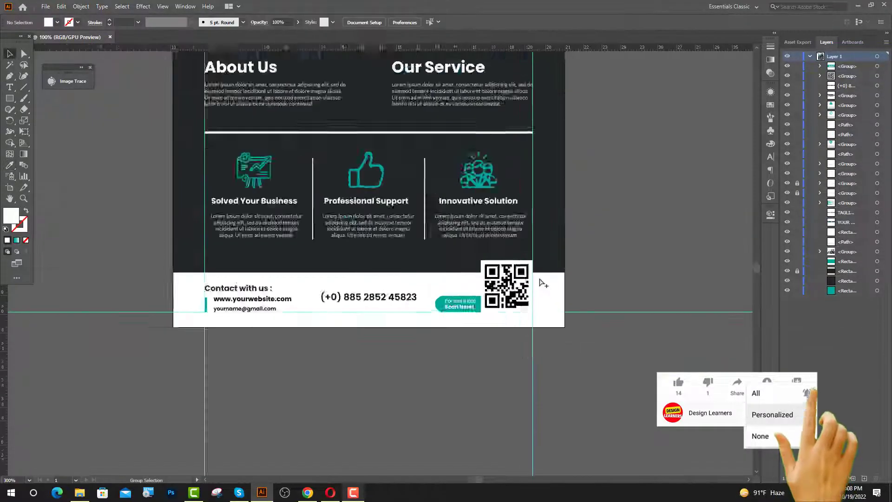
Unlock the two guide groups in the Layers panel and delete the vertical guide lines.
scroll(511, 306, "up", 3)
scroll(458, 307, "down", 1)
scroll(553, 330, "up", 2)
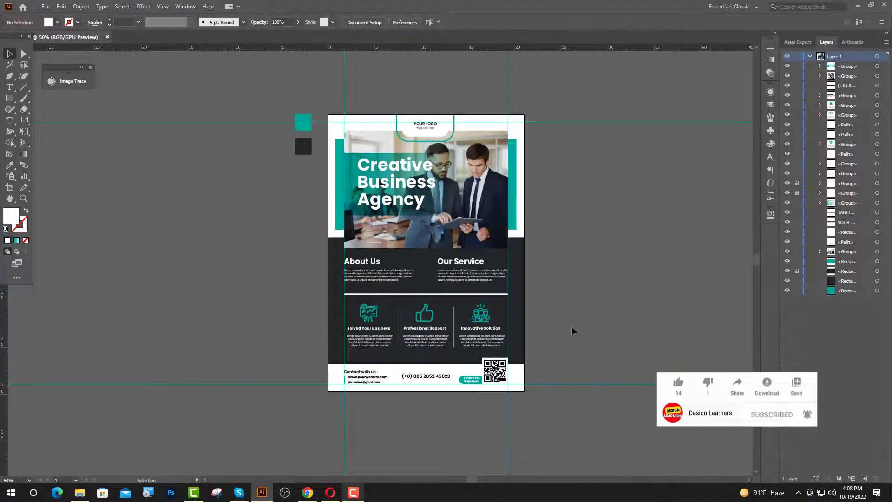
left_click_drag(797, 184, 798, 193)
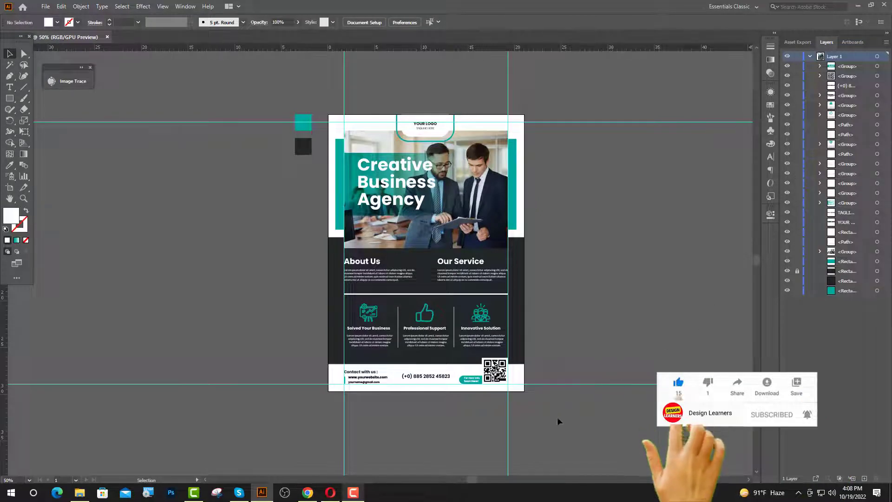
left_click(344, 445)
key("Delete")
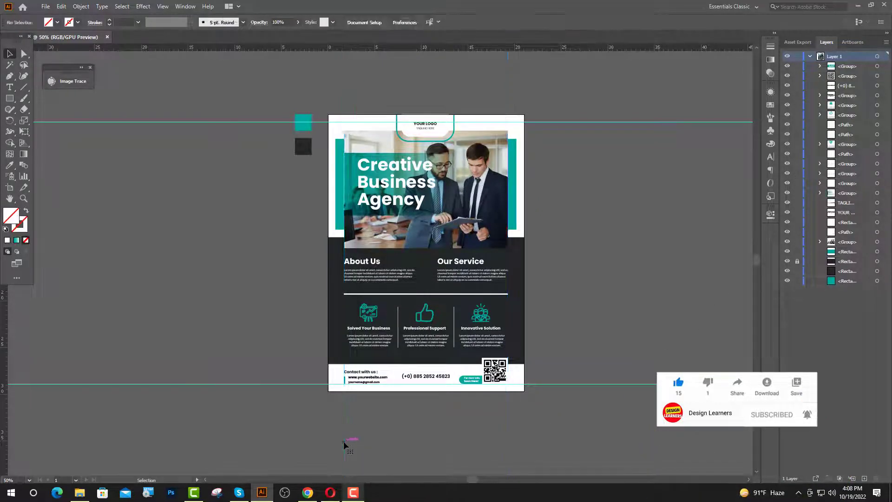
Delete the colour sample squares and remaining guides, then zoom in on the flyer.
left_click_drag(295, 394, 305, 405)
key("Delete")
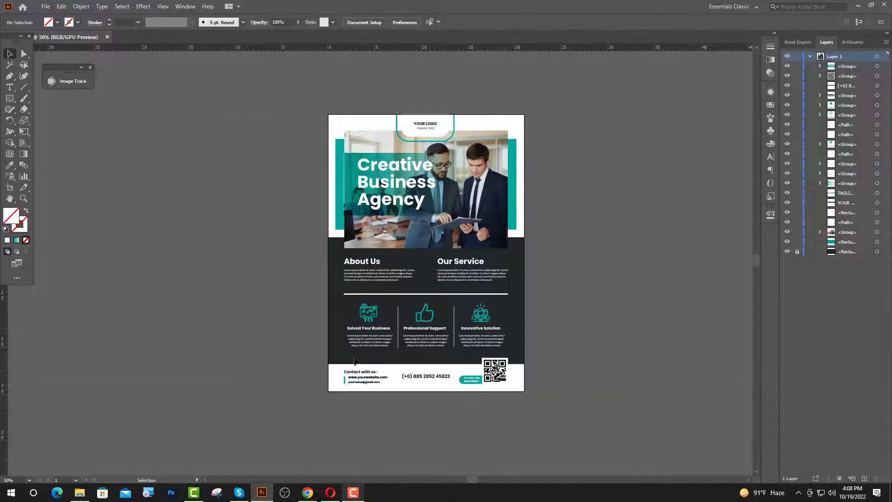
key("ctrl+equal")
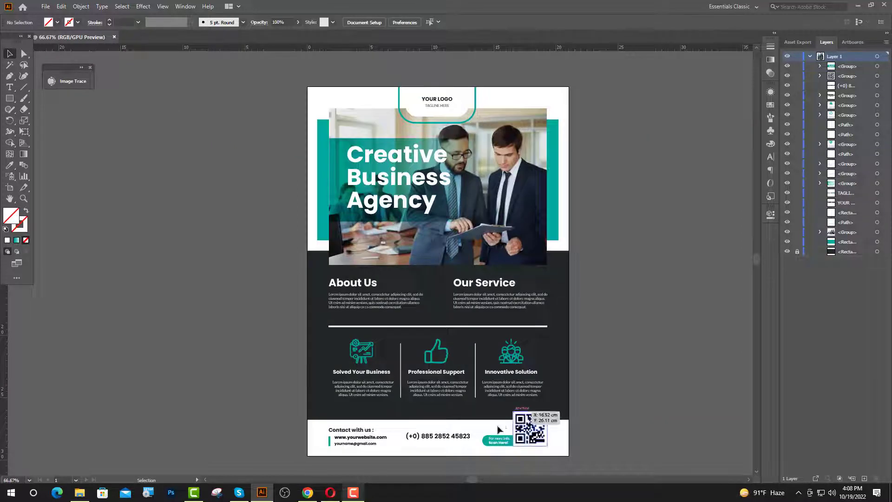
left_click_drag(475, 477, 477, 478)
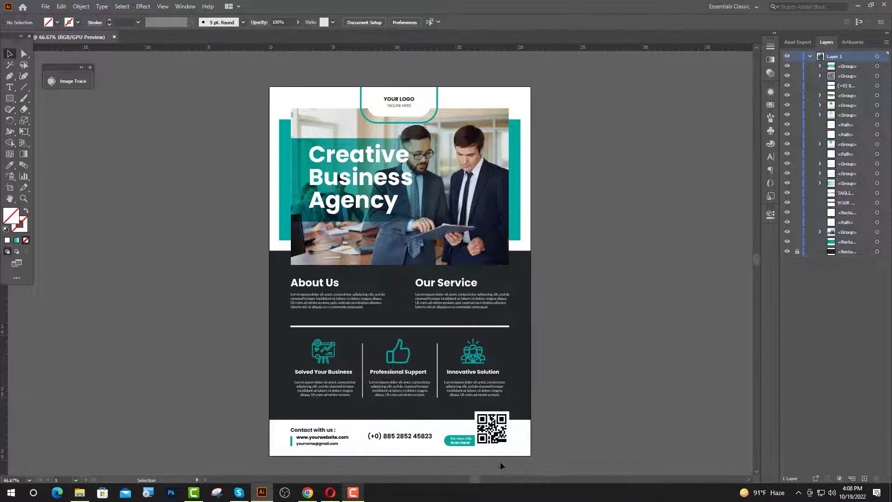